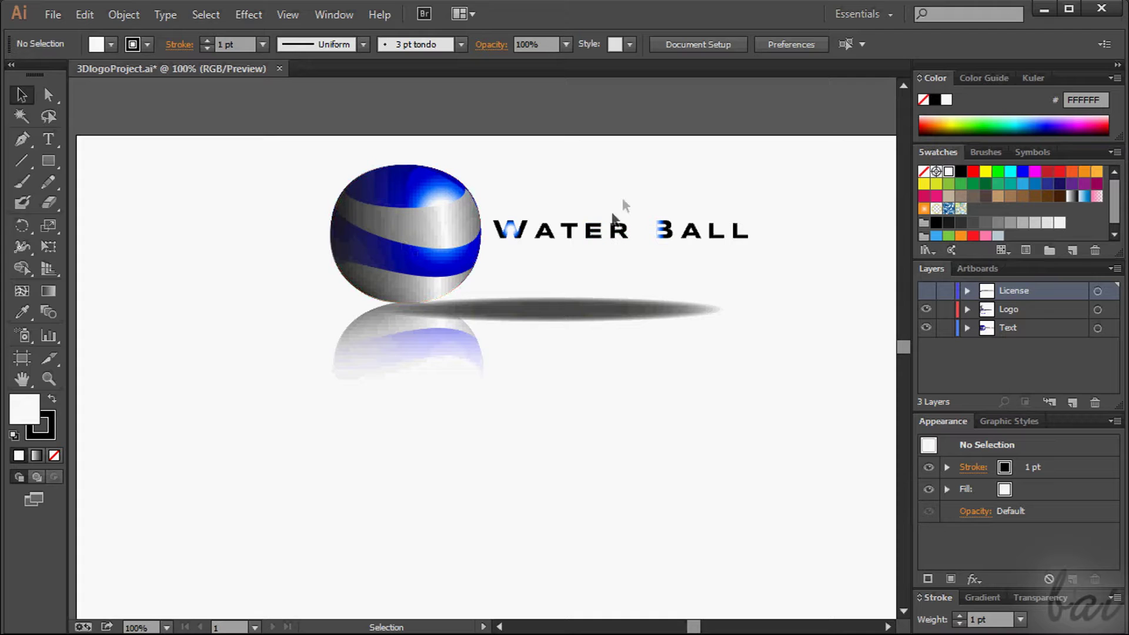
# - Adjust the view so the whole WATER BALL logo is visible
pyautogui.scroll(1, 664, 224)
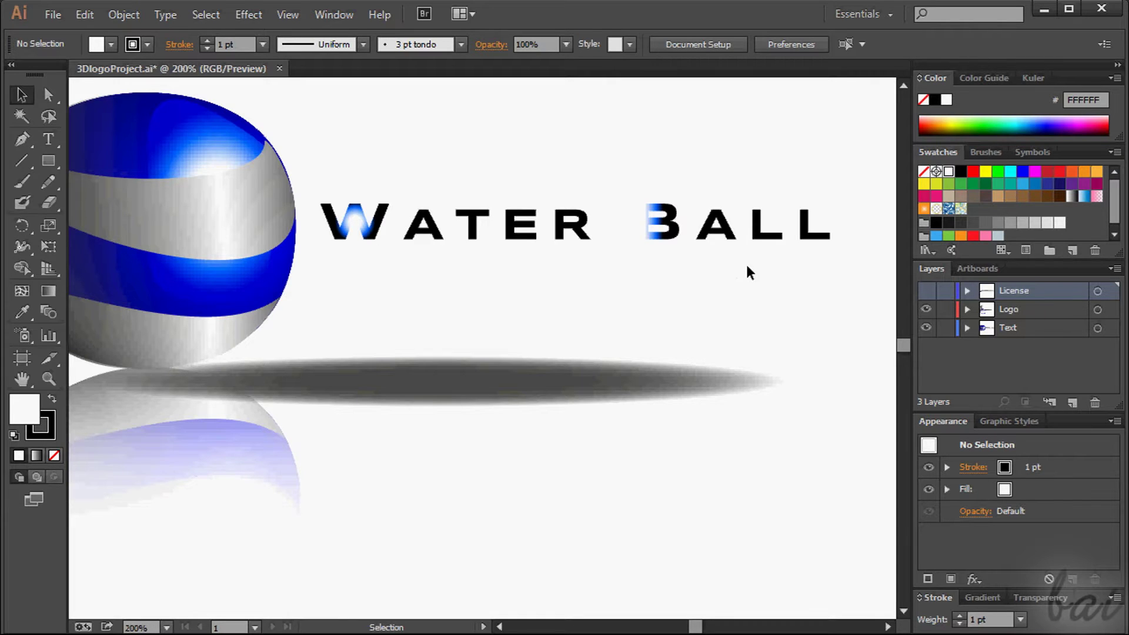
pyautogui.scroll(1, 735, 270)
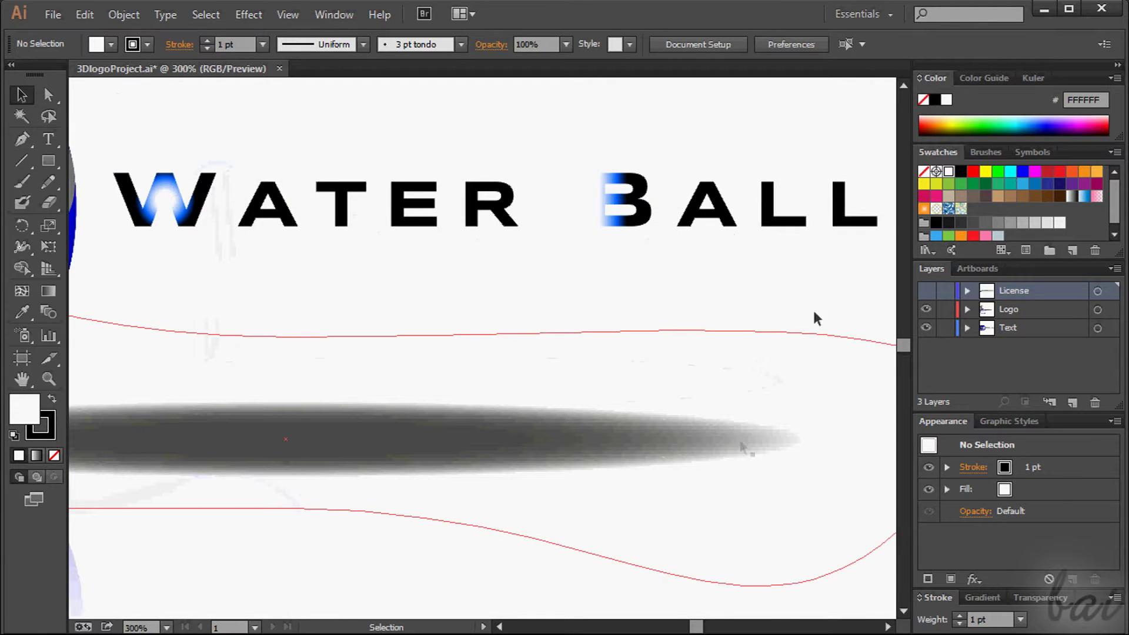
pyautogui.click(903, 85)
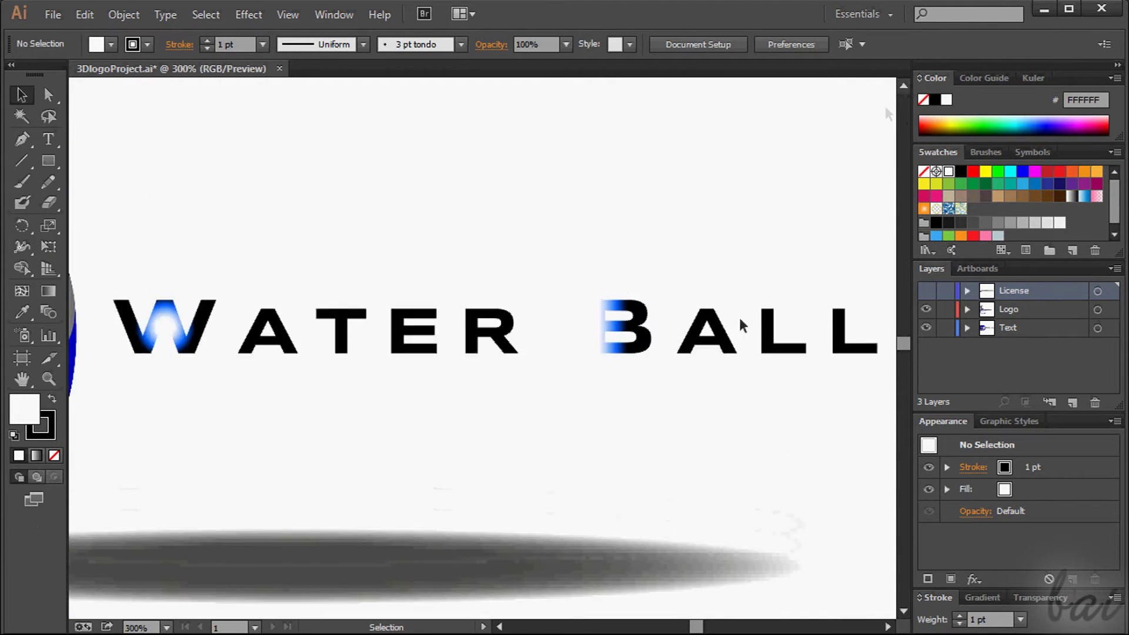
pyautogui.click(888, 627)
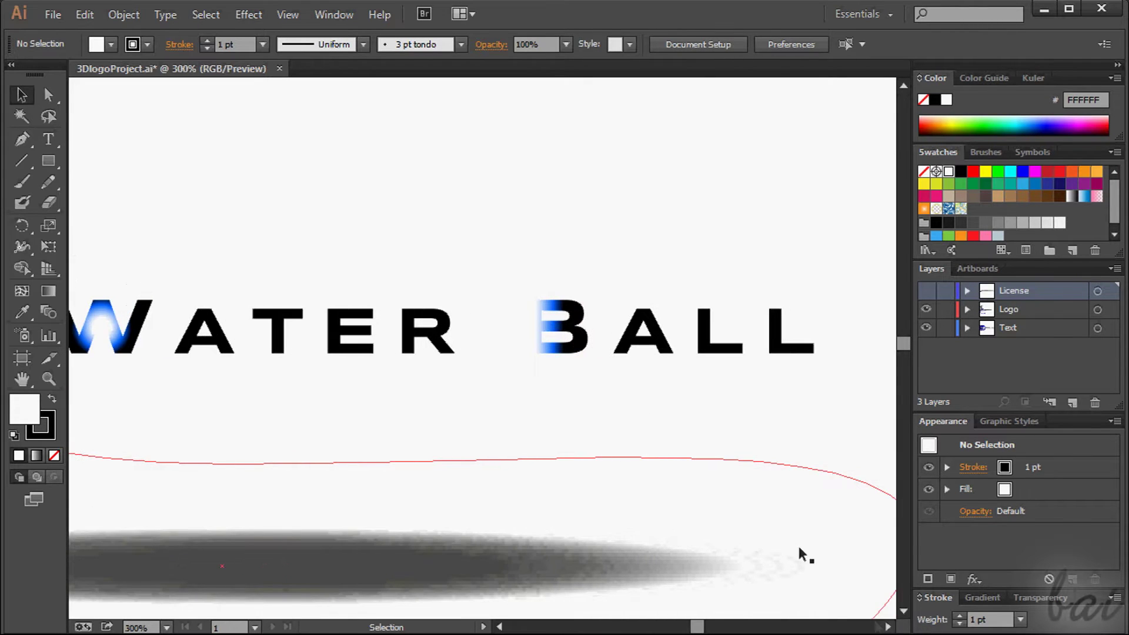
pyautogui.click(500, 627)
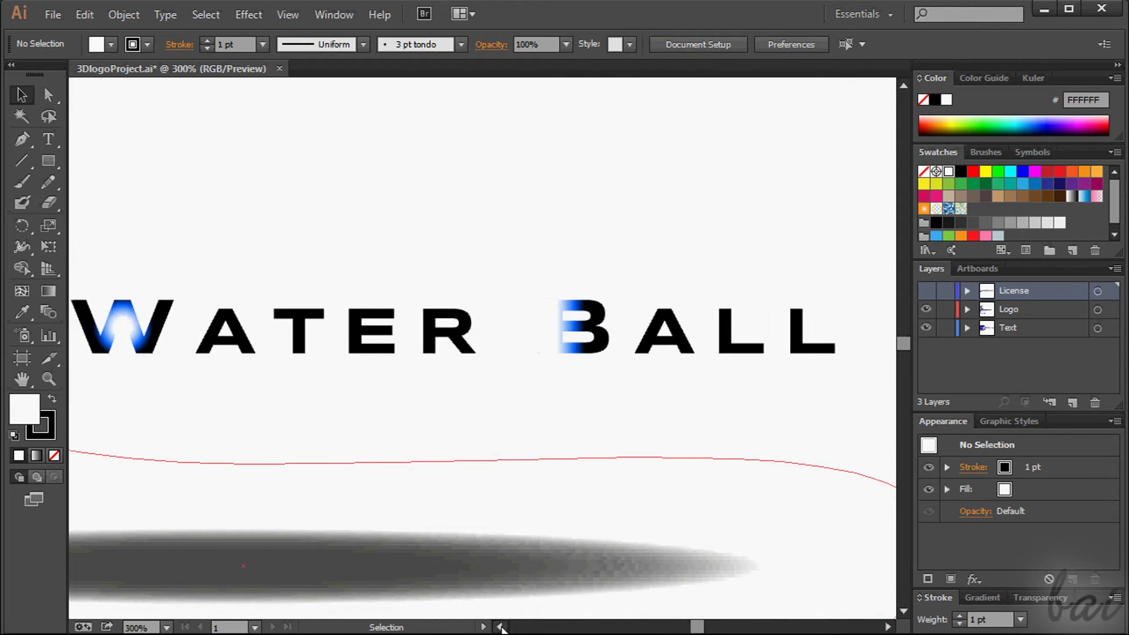
pyautogui.click(500, 626)
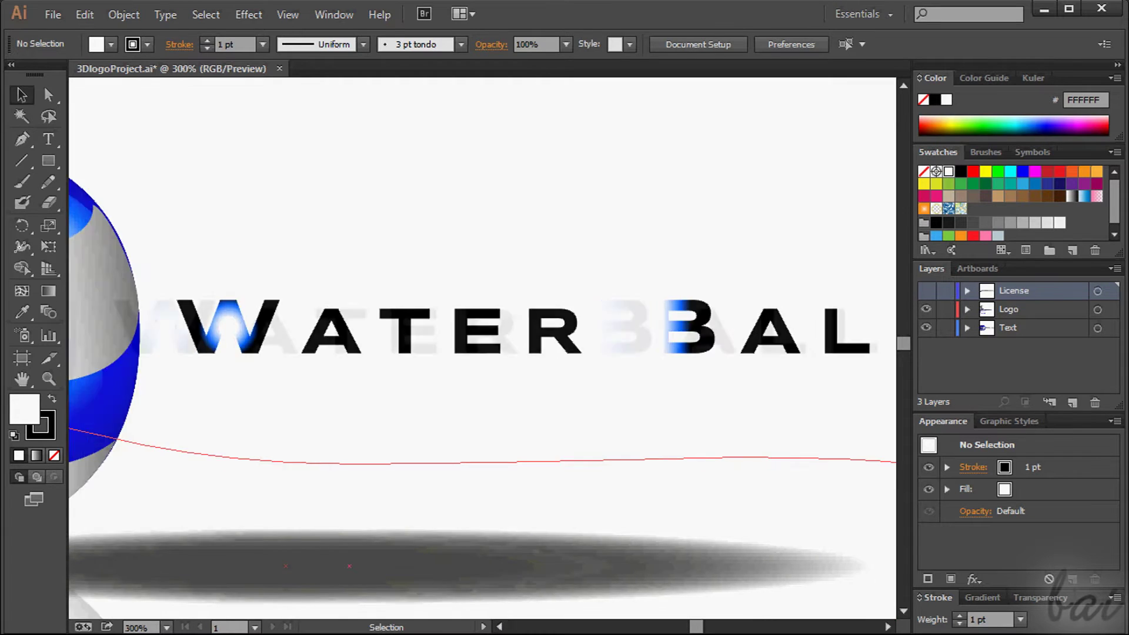
pyautogui.click(500, 627)
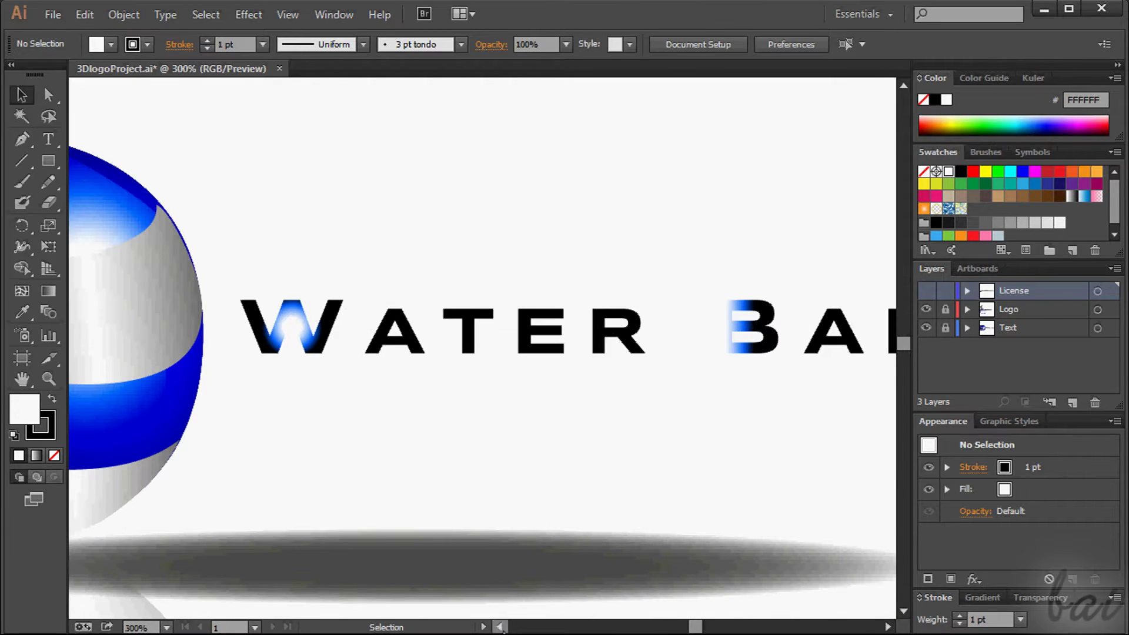
pyautogui.click(499, 627)
pyautogui.click(499, 627)
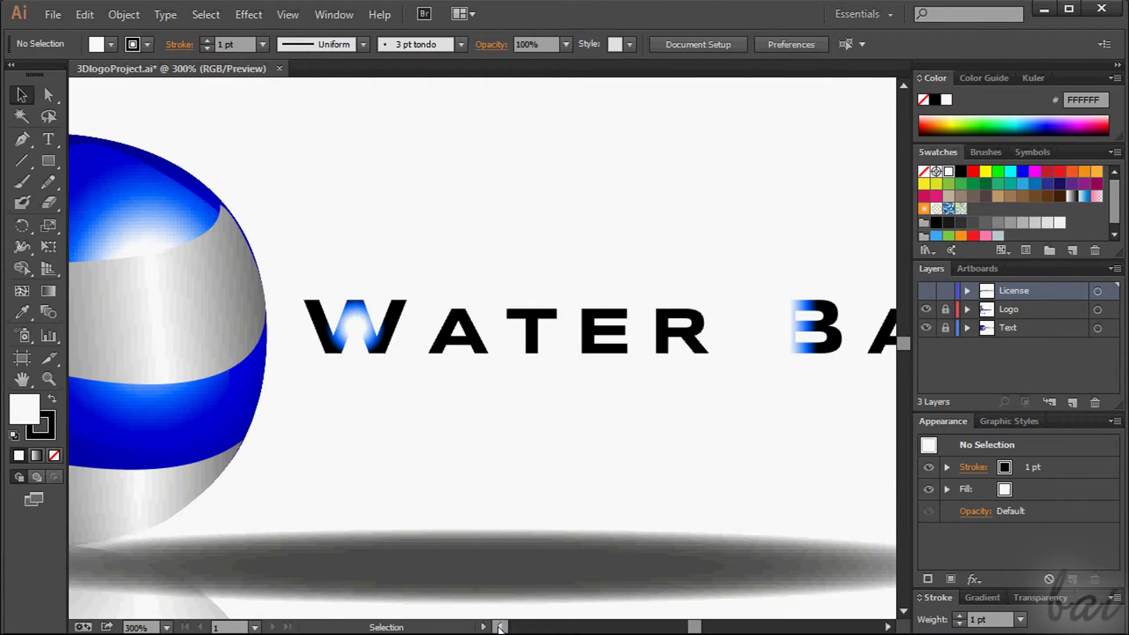
pyautogui.click(499, 626)
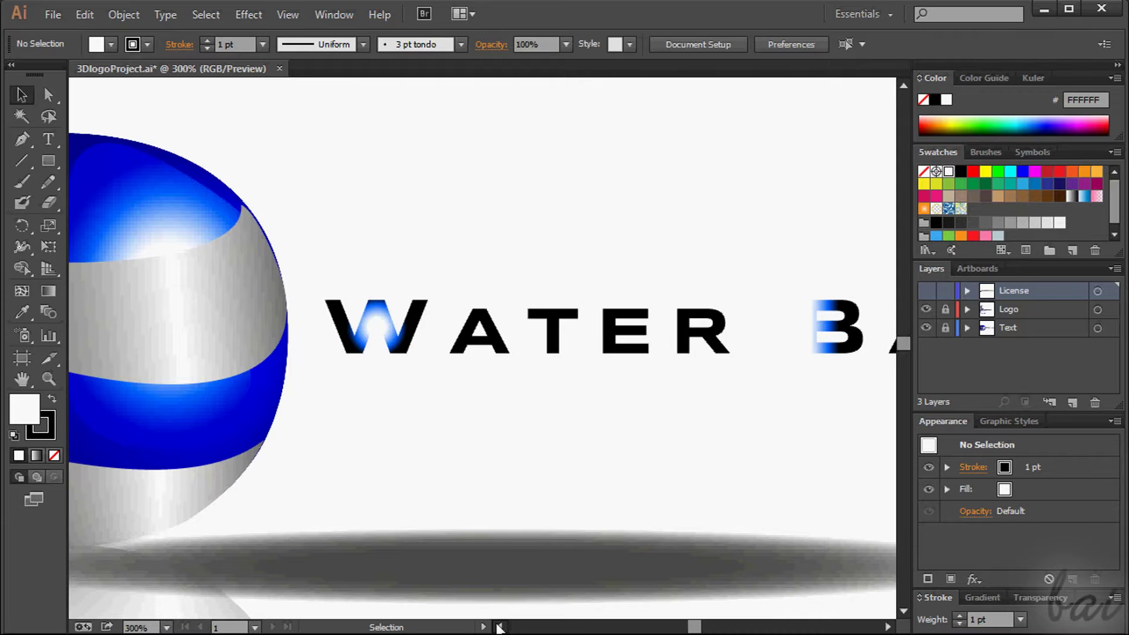
pyautogui.click(499, 627)
pyautogui.click(500, 627)
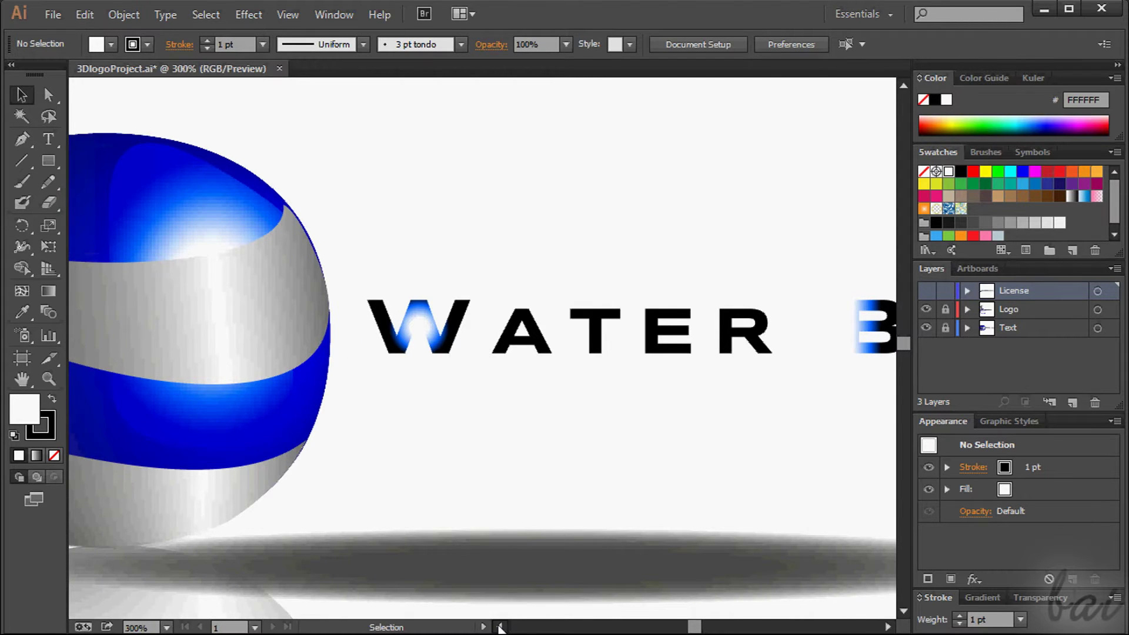
pyautogui.click(500, 627)
pyautogui.click(499, 627)
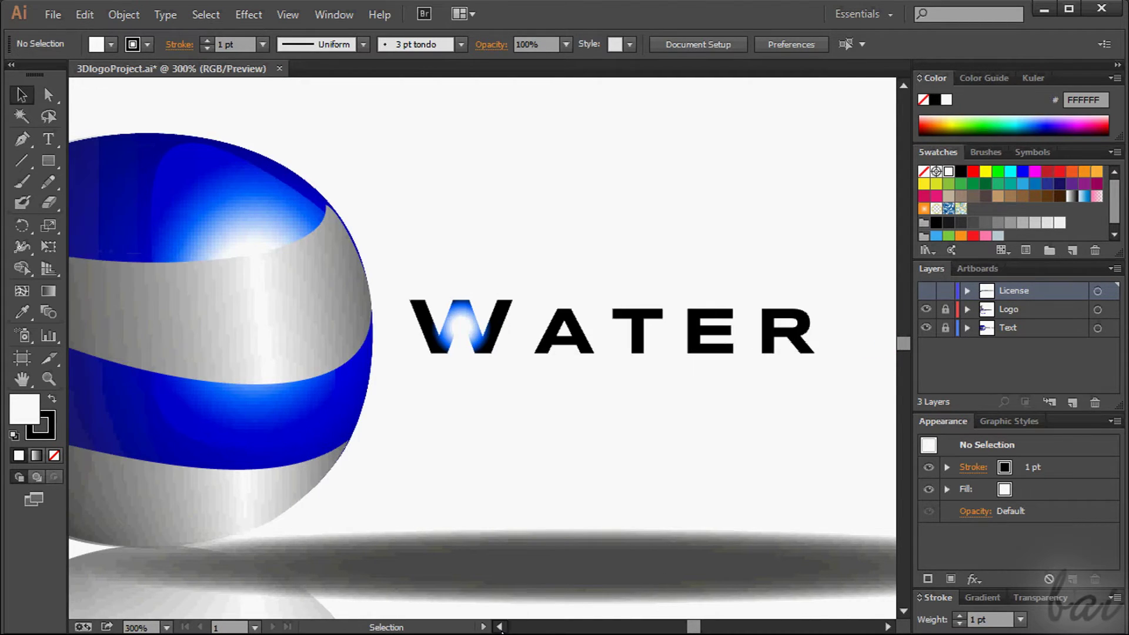
pyautogui.click(499, 627)
pyautogui.click(499, 626)
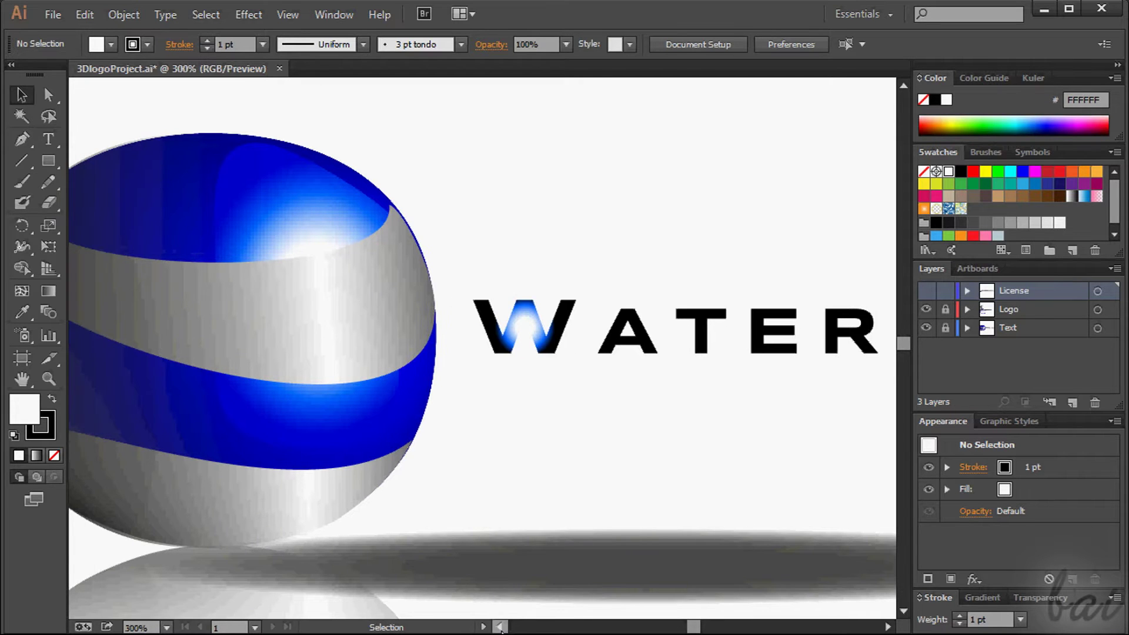
pyautogui.click(499, 627)
pyautogui.click(499, 627)
pyautogui.write('100')
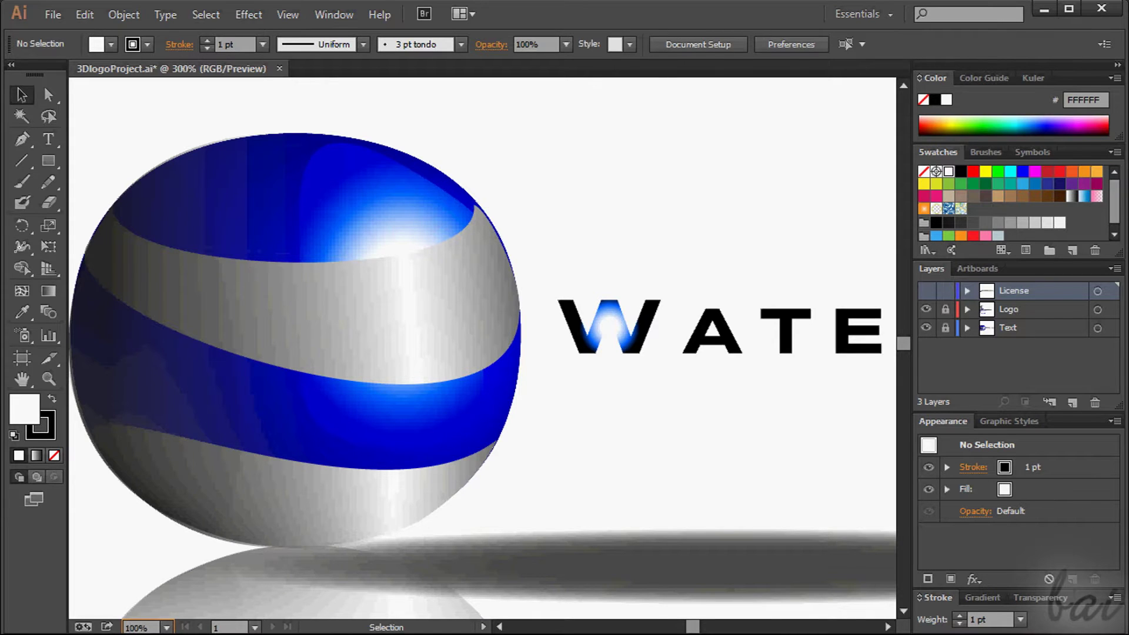
pyautogui.press('Return')
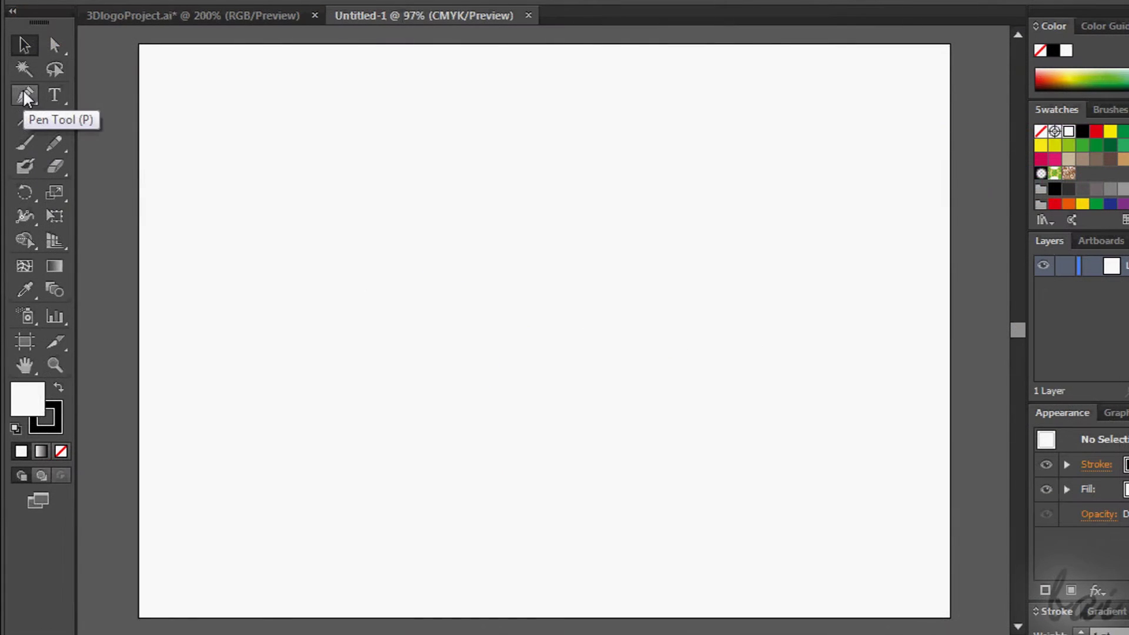
# - Draw a closed five-point pentagon with the Pen tool
pyautogui.click(24, 95)
pyautogui.click(491, 202)
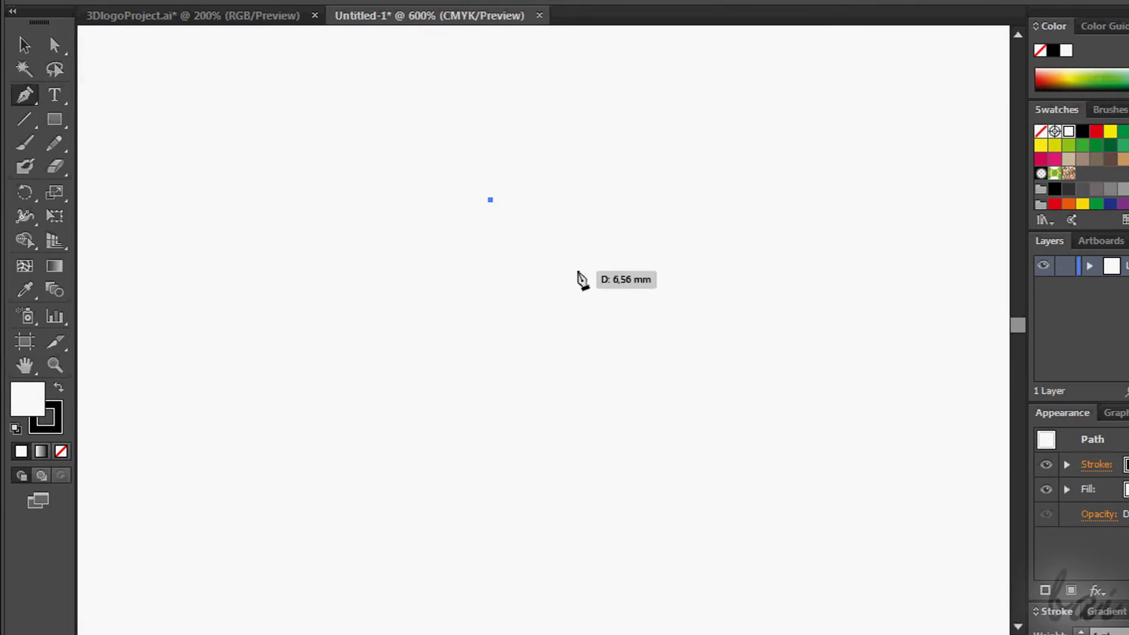
pyautogui.click(582, 274)
pyautogui.click(491, 340)
pyautogui.click(398, 313)
pyautogui.click(398, 239)
pyautogui.click(491, 201)
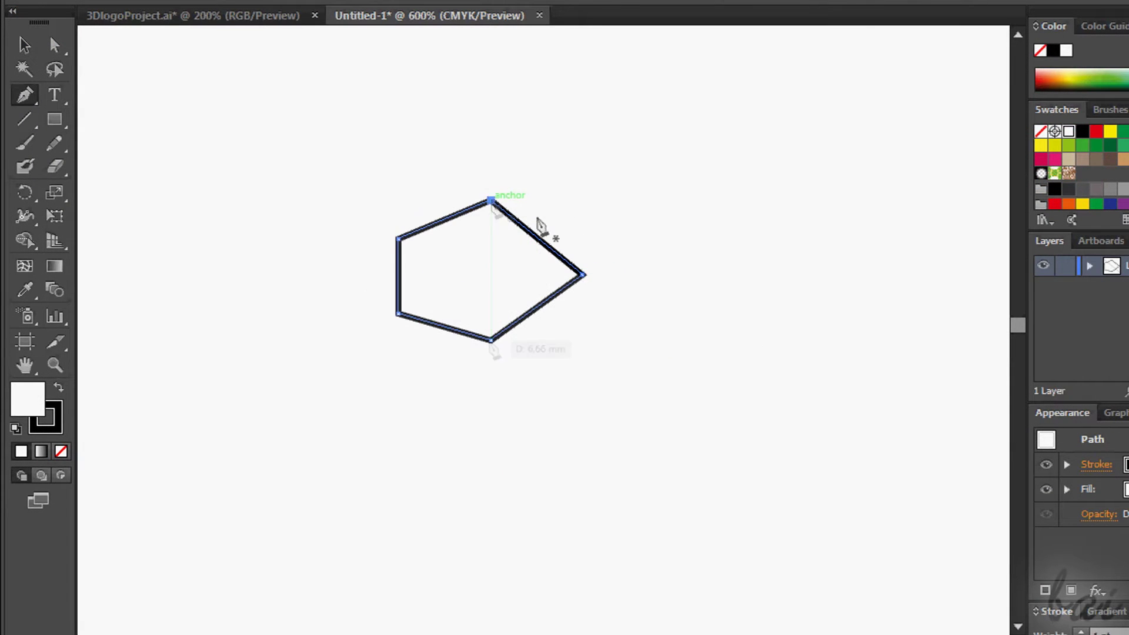
# - Drag the pentagon's right, bottom-left and top anchors into smooth curves
pyautogui.moveTo(582, 273); pyautogui.dragTo(579, 337)
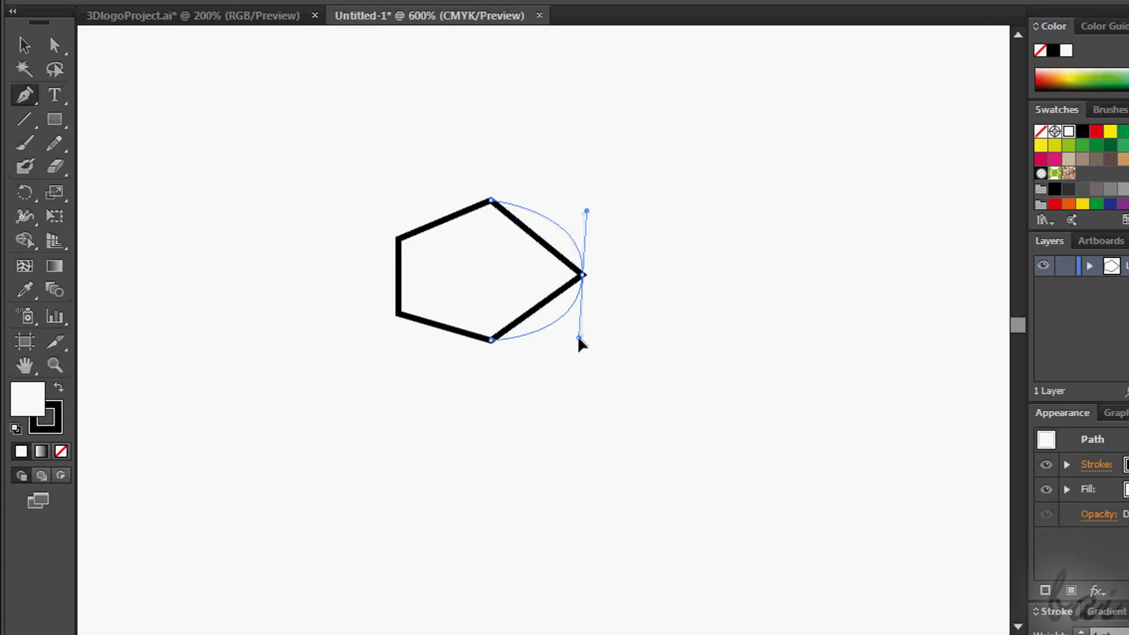
pyautogui.moveTo(398, 314)
pyautogui.mouseDown()
pyautogui.moveTo(356, 252)
pyautogui.moveTo(362, 152)
pyautogui.mouseUp()
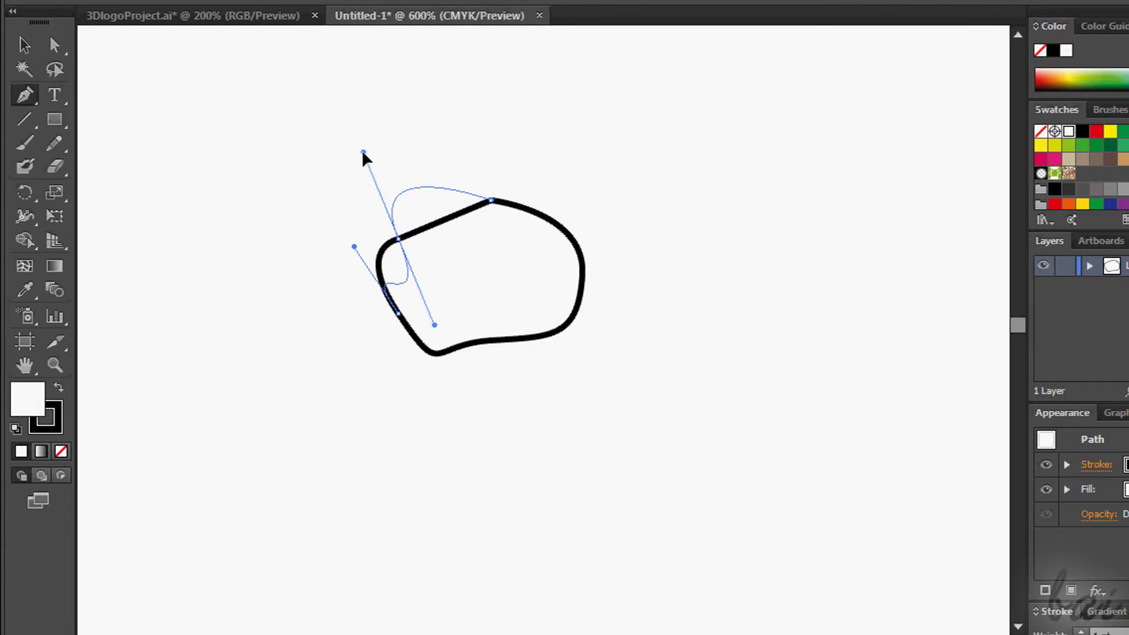
pyautogui.moveTo(491, 201); pyautogui.dragTo(484, 312)
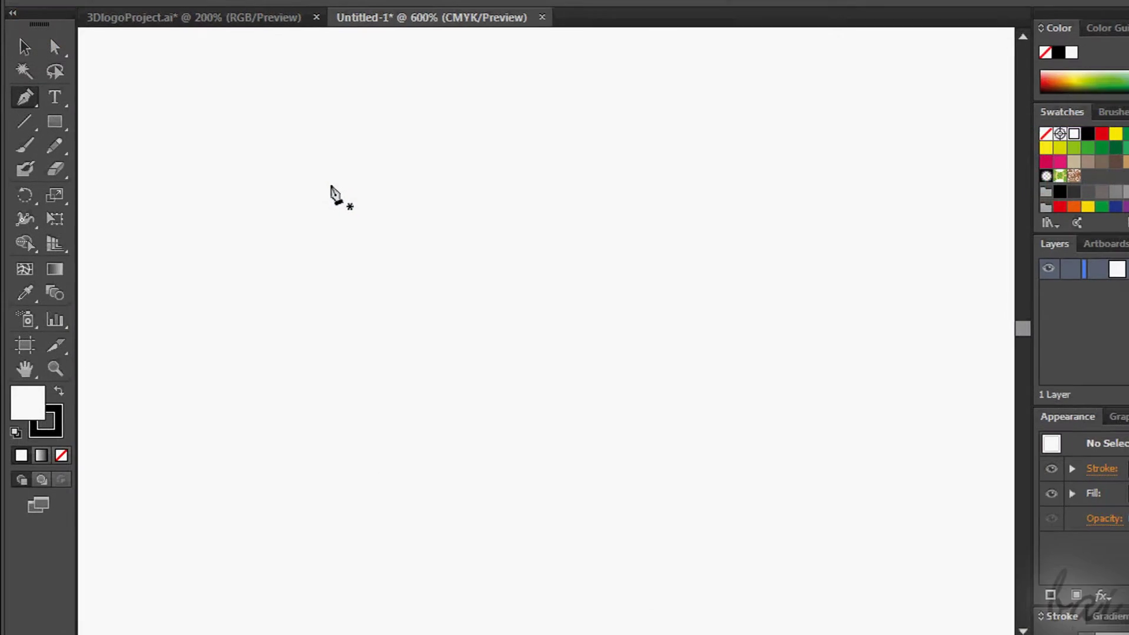
# - Draw a teardrop outline with the Pen tool, curving its top and bottom anchors
pyautogui.click(553, 402)
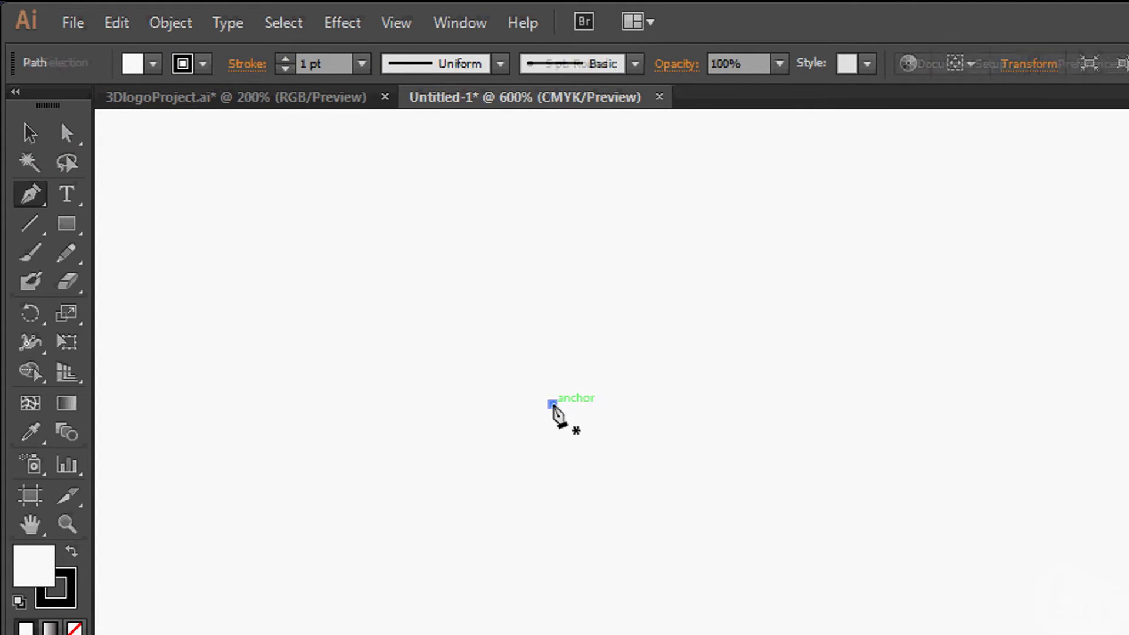
pyautogui.click(674, 337)
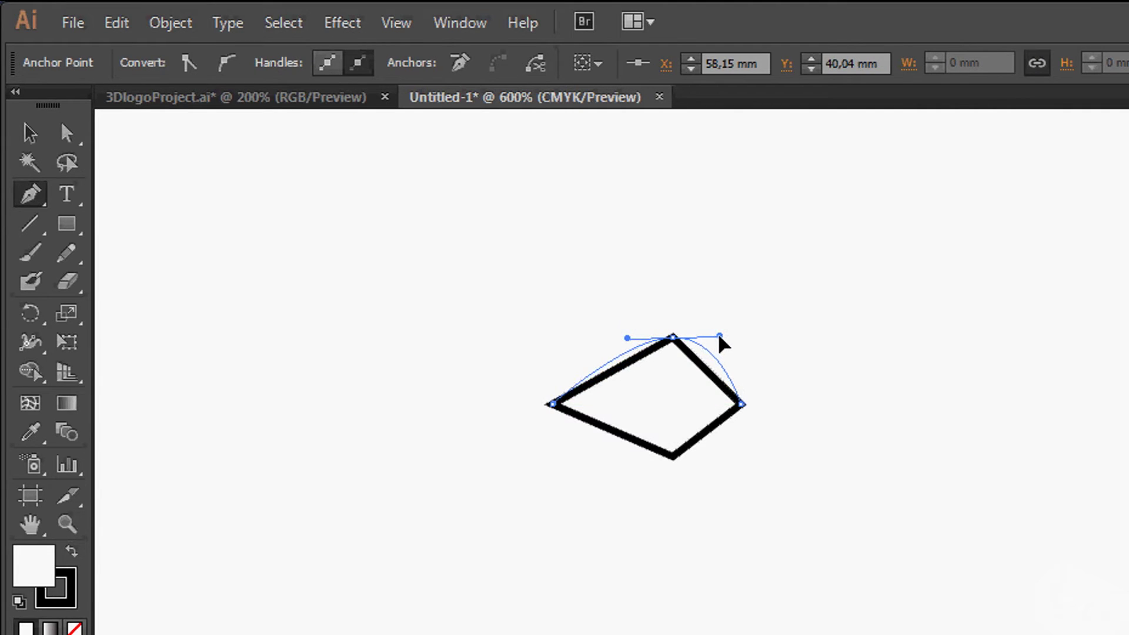
pyautogui.moveTo(711, 341); pyautogui.dragTo(718, 340)
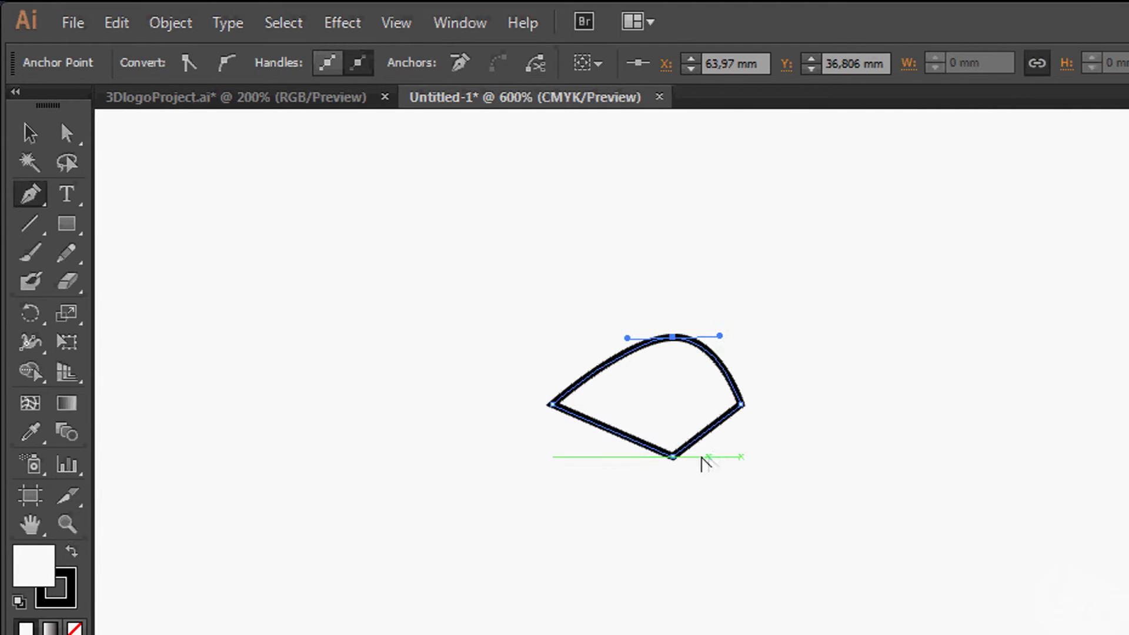
pyautogui.moveTo(674, 456)
pyautogui.mouseDown()
pyautogui.moveTo(624, 466)
pyautogui.moveTo(619, 456)
pyautogui.mouseUp()
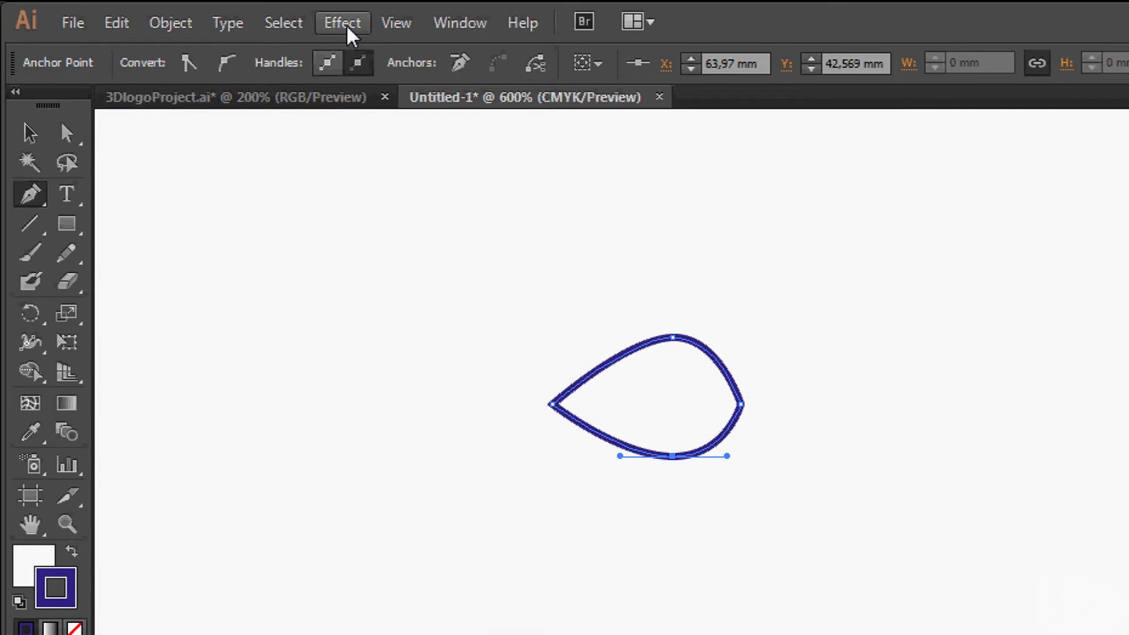
# - Apply 3D Revolve with a custom rotation and wider sweep, then colour it yellow
pyautogui.click(344, 24)
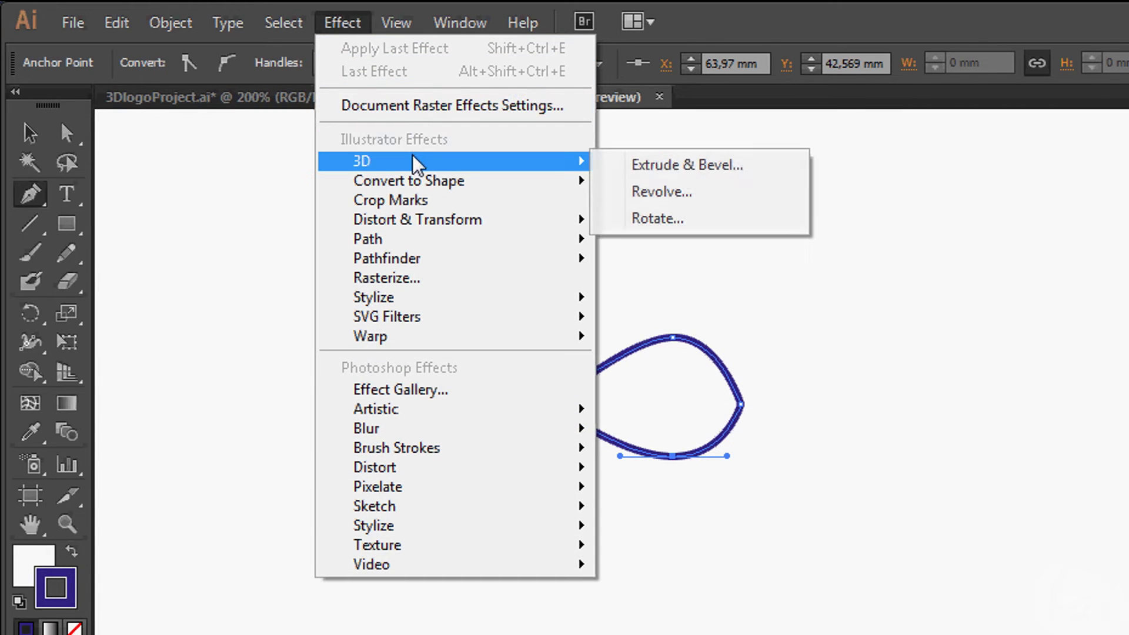
pyautogui.moveTo(362, 160)
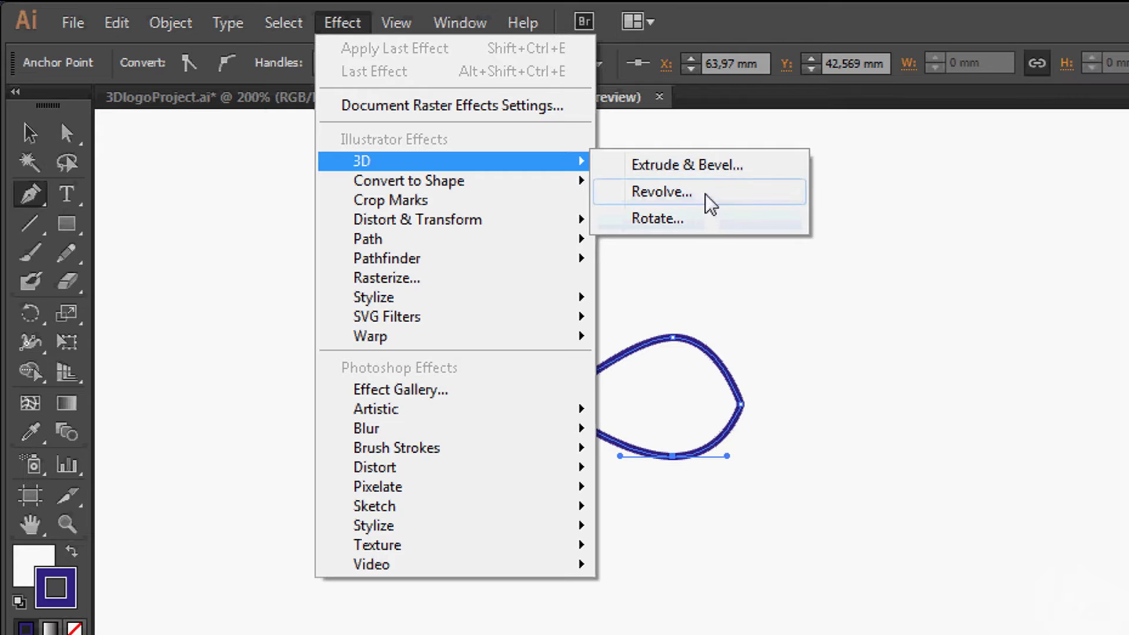
pyautogui.click(710, 205)
pyautogui.click(544, 539)
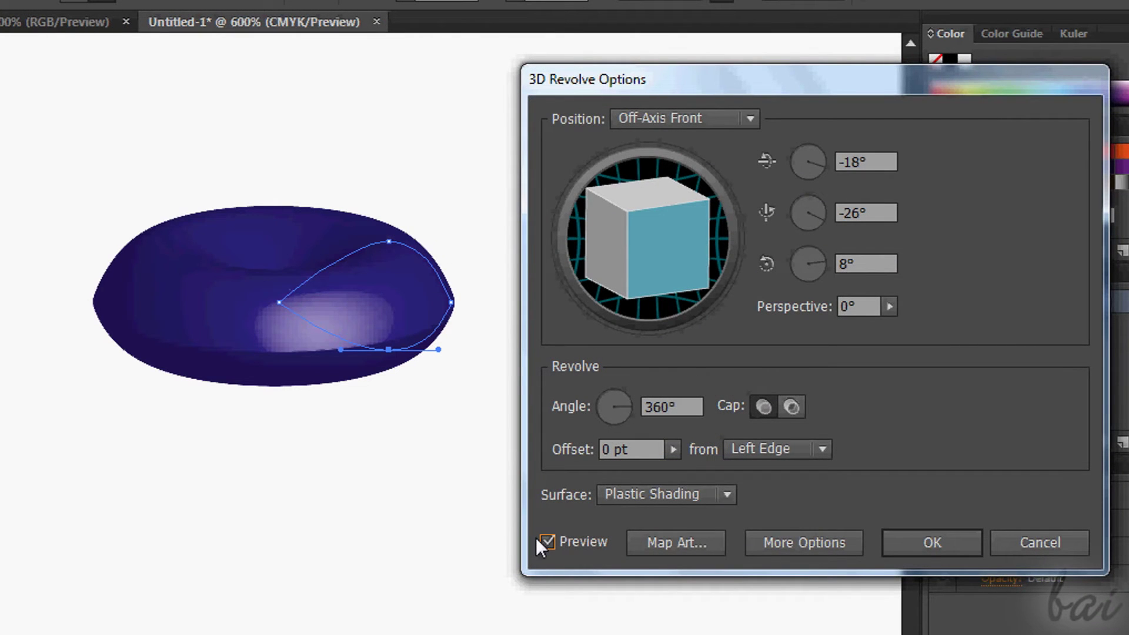
pyautogui.moveTo(621, 306); pyautogui.dragTo(631, 406)
pyautogui.click(630, 407)
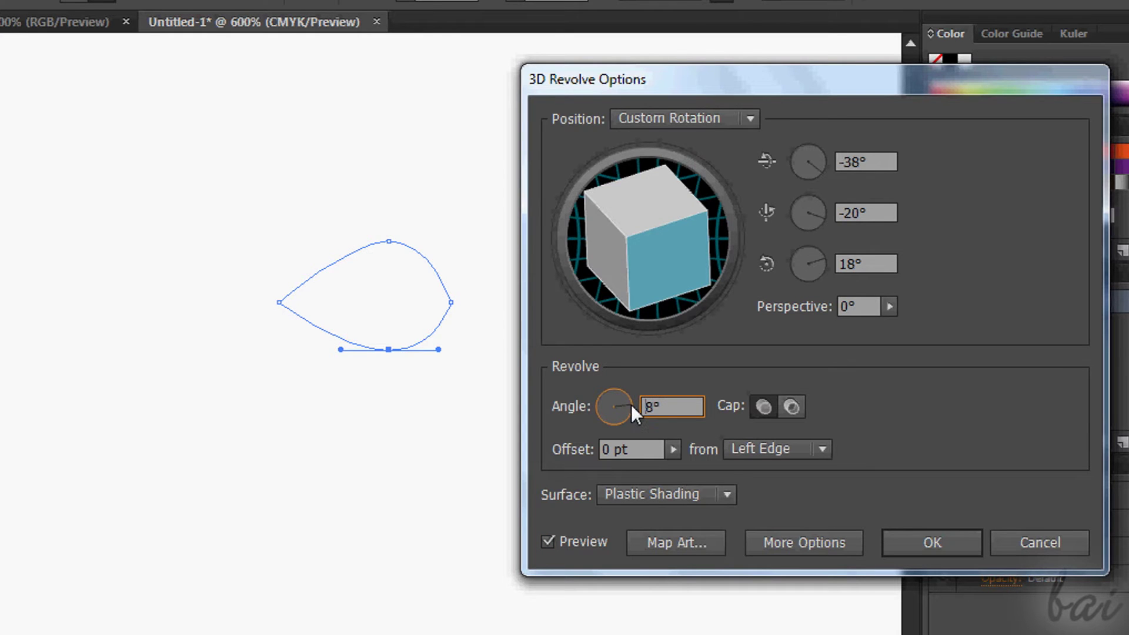
pyautogui.moveTo(630, 404); pyautogui.dragTo(630, 400)
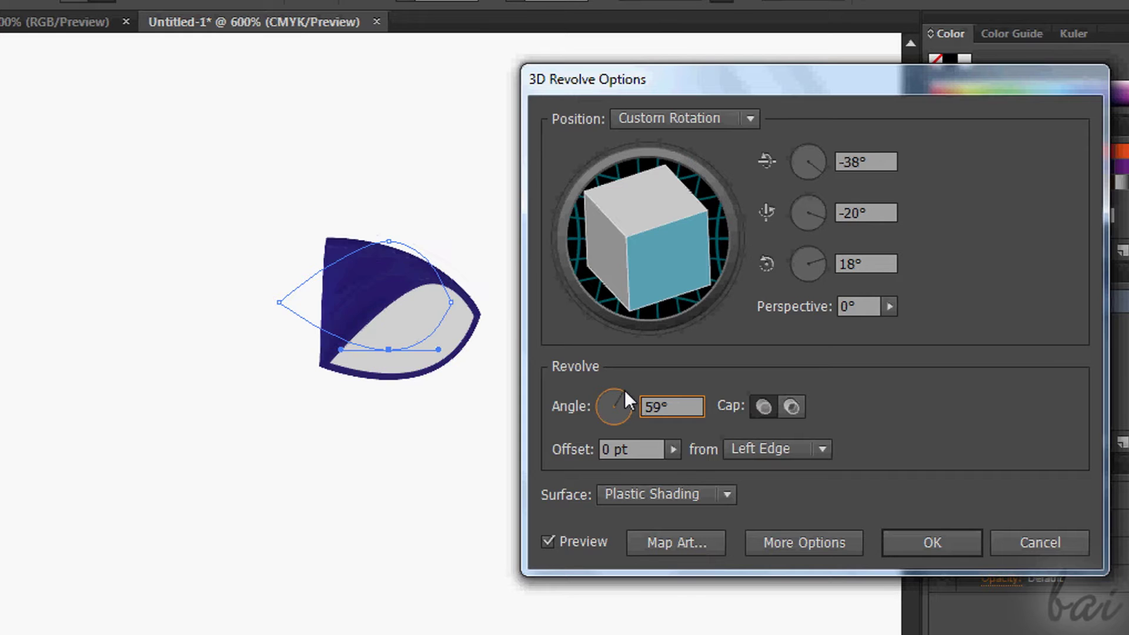
pyautogui.moveTo(625, 391)
pyautogui.mouseDown()
pyautogui.moveTo(600, 415)
pyautogui.moveTo(678, 407)
pyautogui.mouseUp()
pyautogui.press('Return')
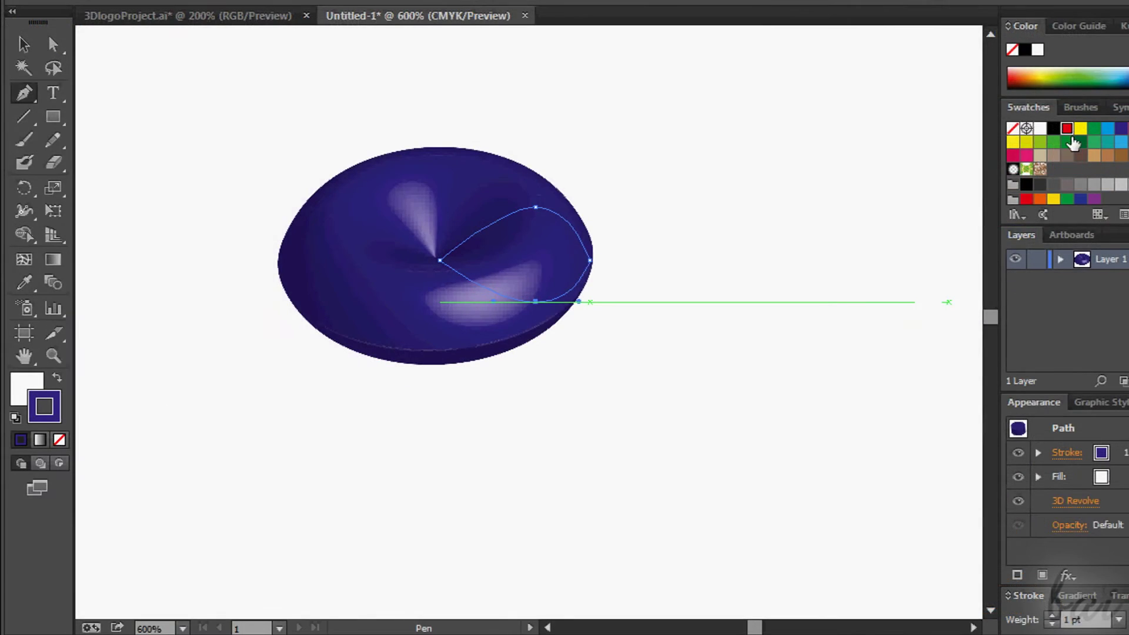
pyautogui.click(1066, 128)
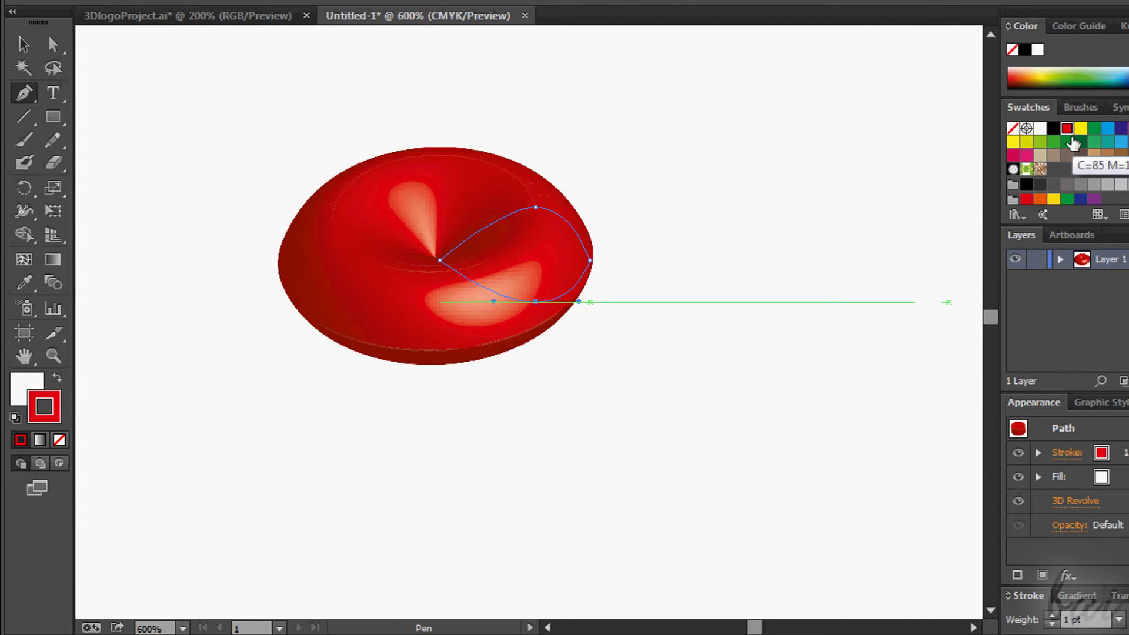
pyautogui.click(1081, 129)
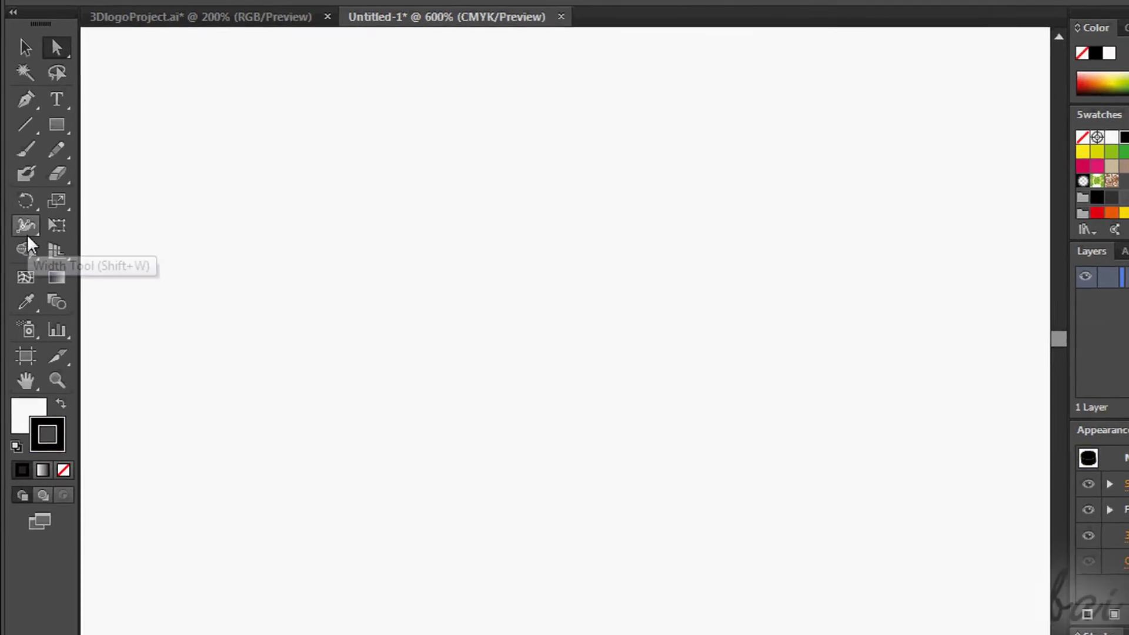
# - Pen a three-point chevron and drag its middle anchor into a right-bulging half-circle arc
pyautogui.click(27, 93)
pyautogui.click(218, 141)
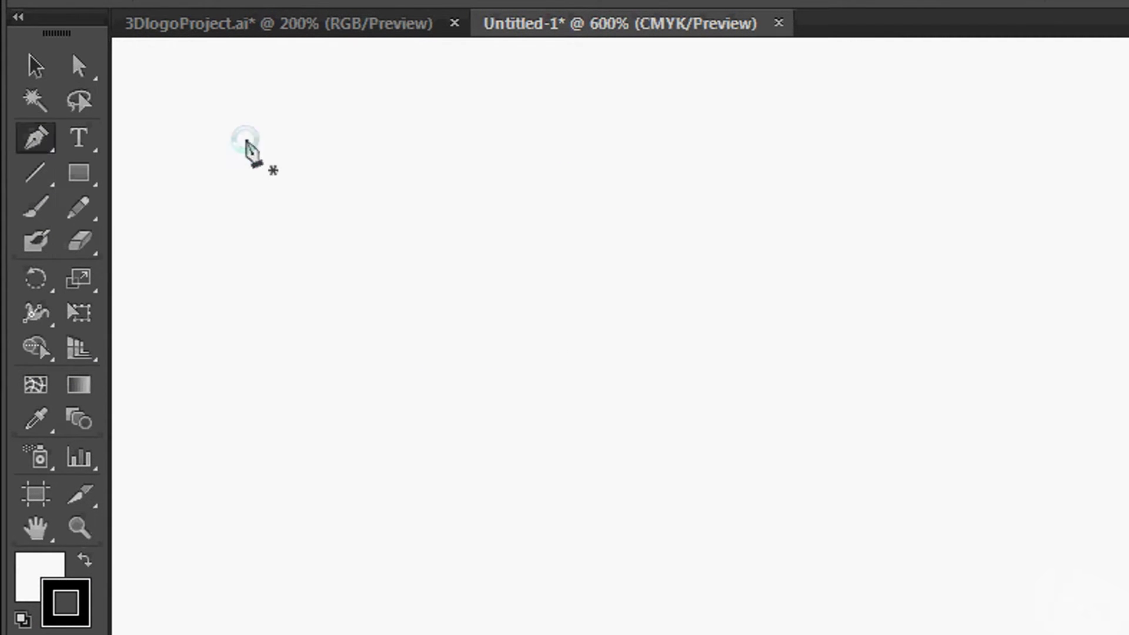
pyautogui.click(673, 234)
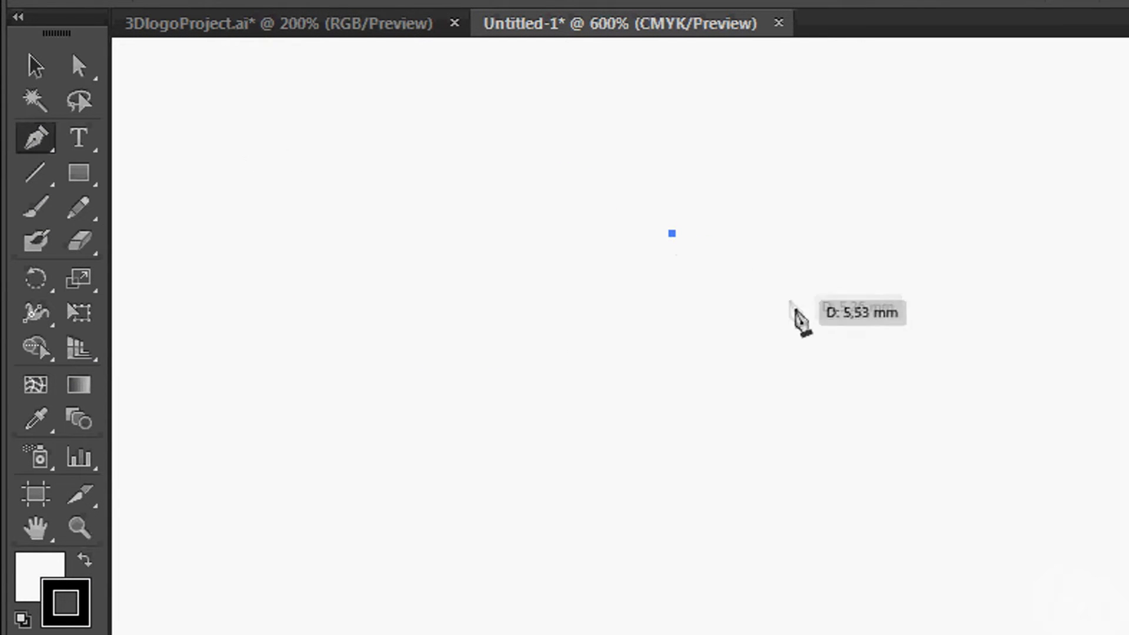
pyautogui.click(794, 342)
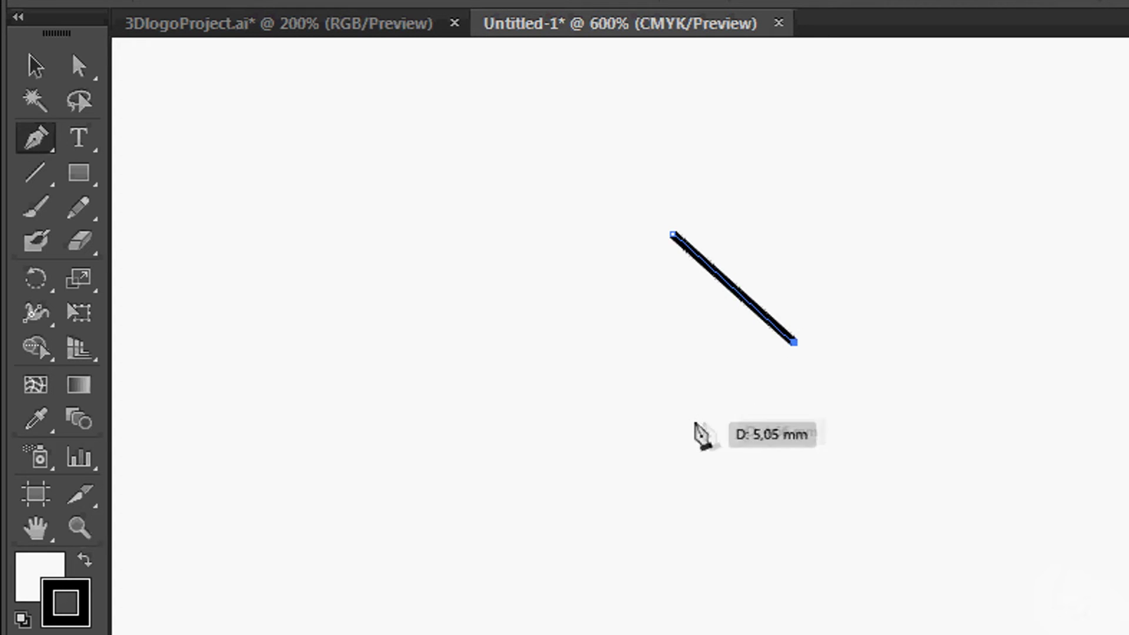
pyautogui.click(673, 437)
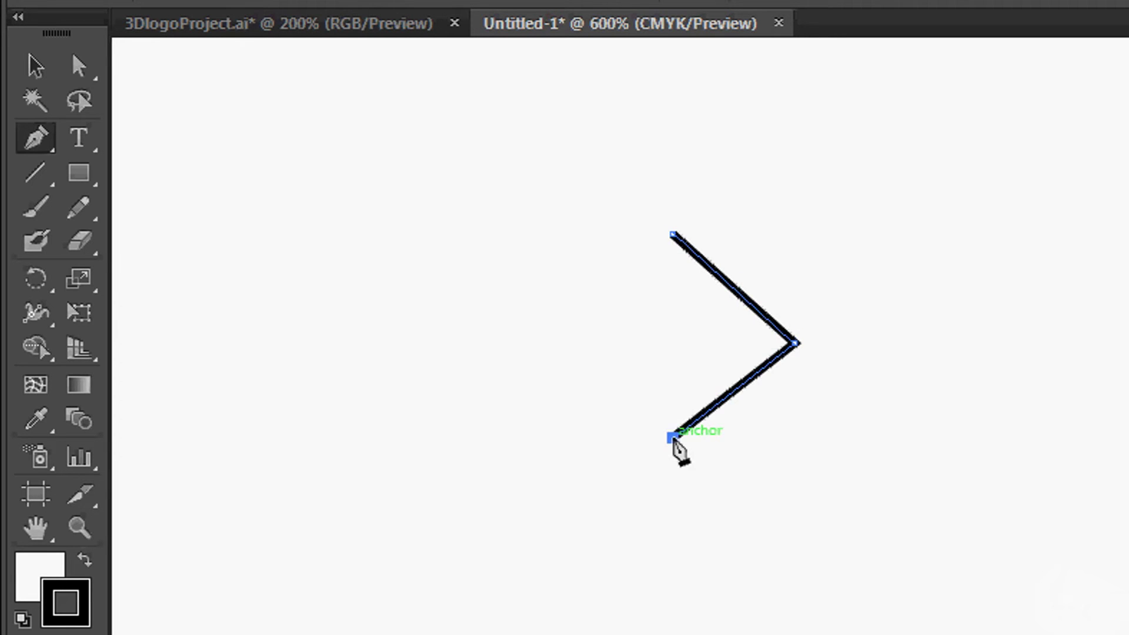
pyautogui.moveTo(793, 342); pyautogui.dragTo(795, 427)
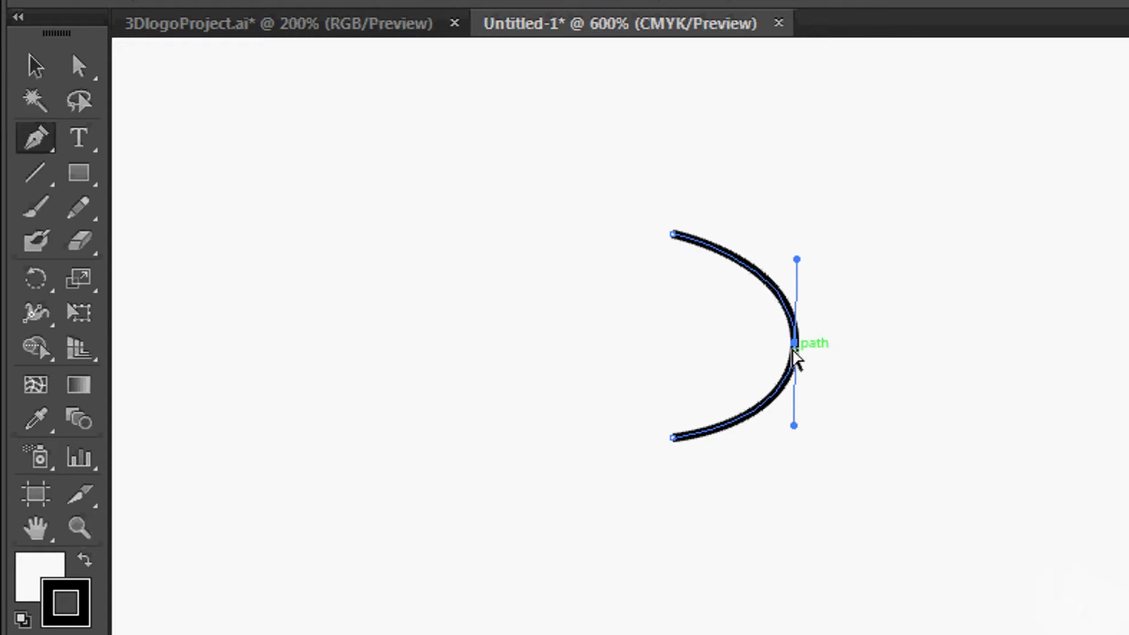
pyautogui.moveTo(796, 344)
pyautogui.mouseDown()
pyautogui.moveTo(806, 341)
pyautogui.moveTo(794, 335)
pyautogui.mouseUp()
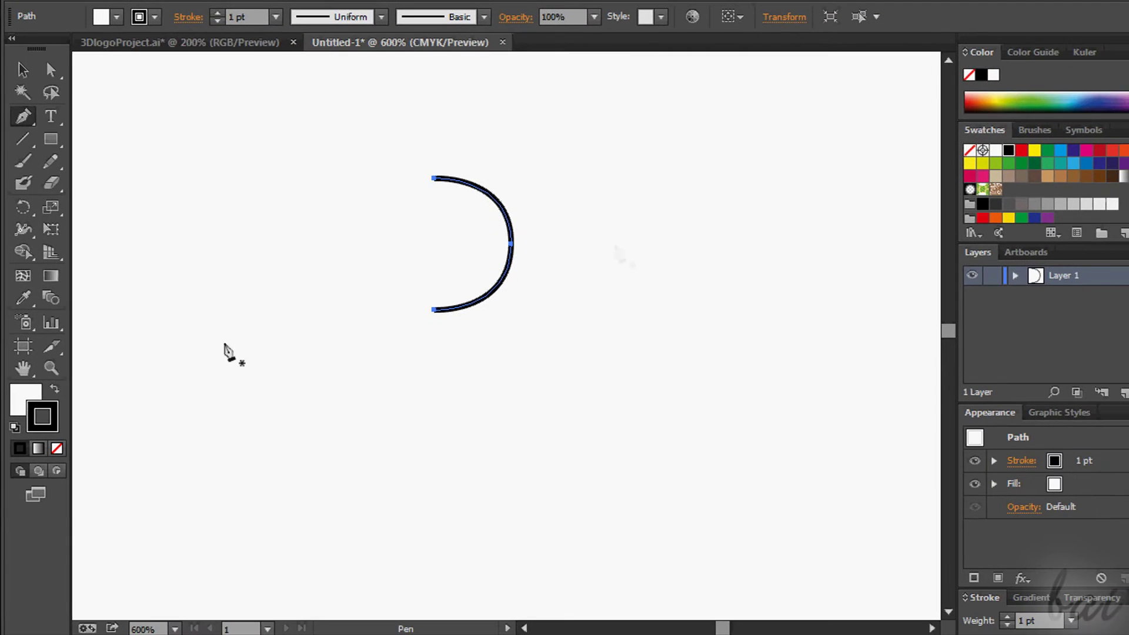
# - Give the arc a dark blue stroke and apply 3D Revolve with preview on
pyautogui.click(1070, 158)
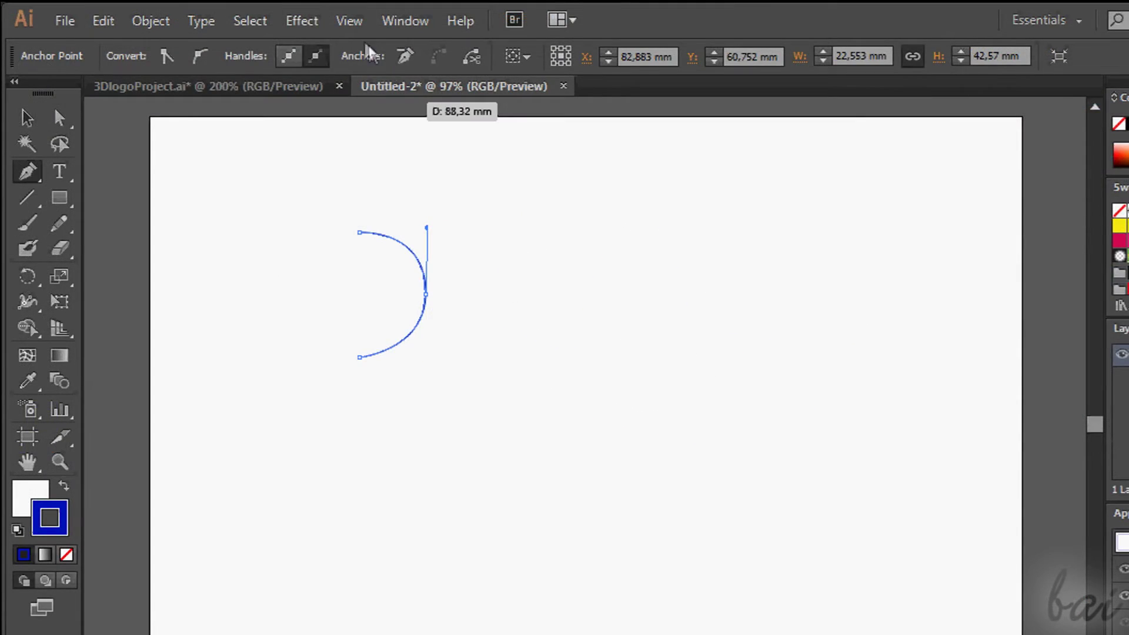
pyautogui.click(357, 26)
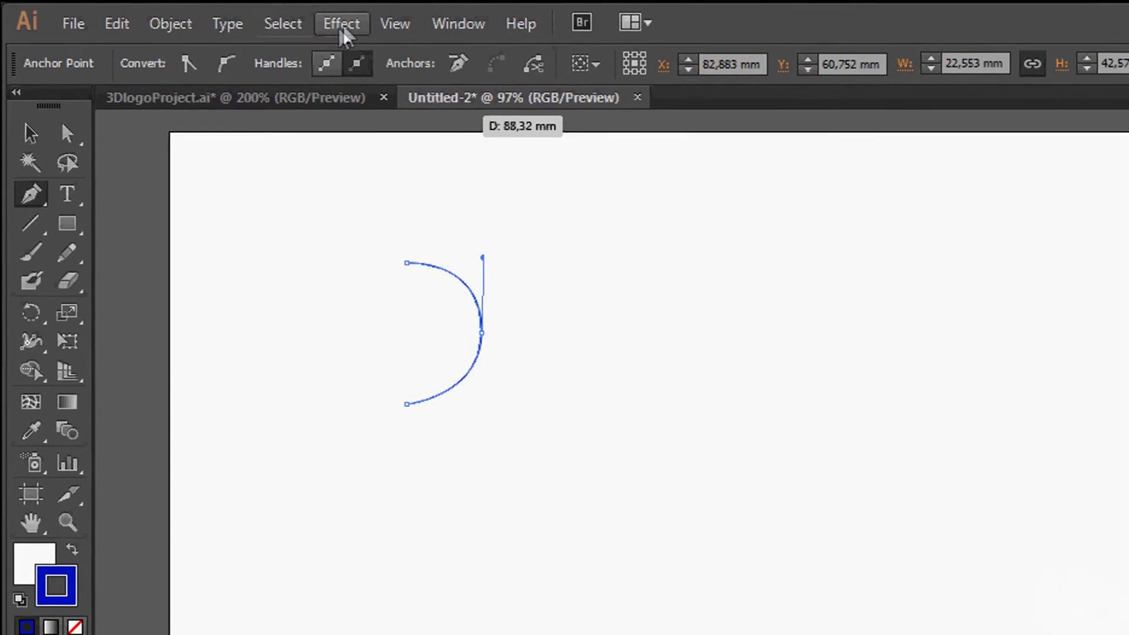
pyautogui.click(368, 30)
pyautogui.moveTo(481, 172)
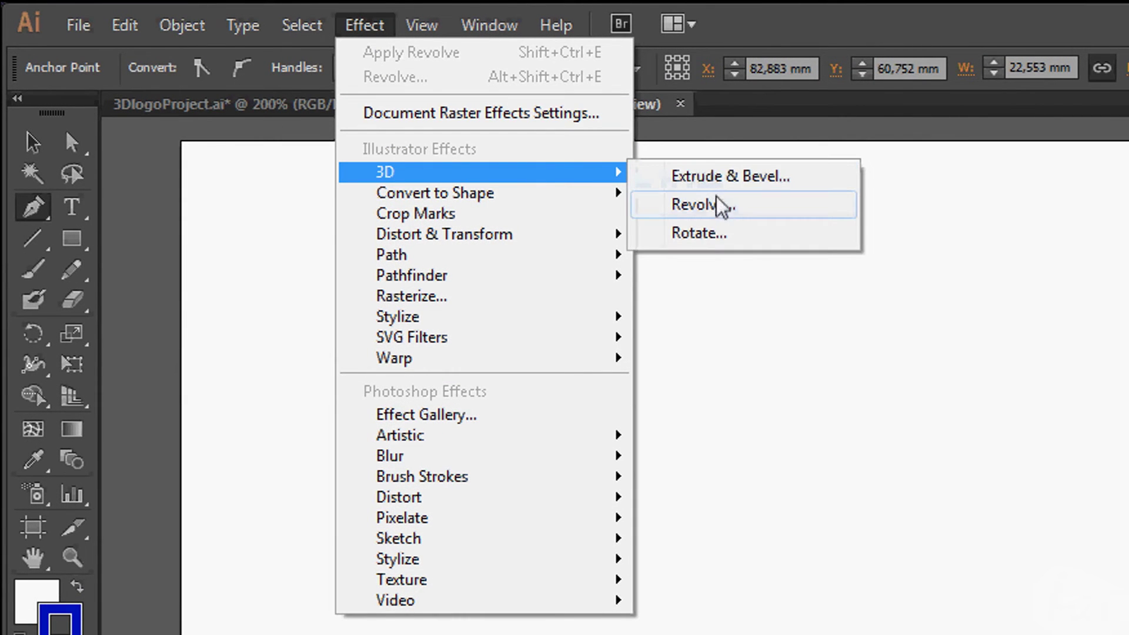
pyautogui.click(719, 207)
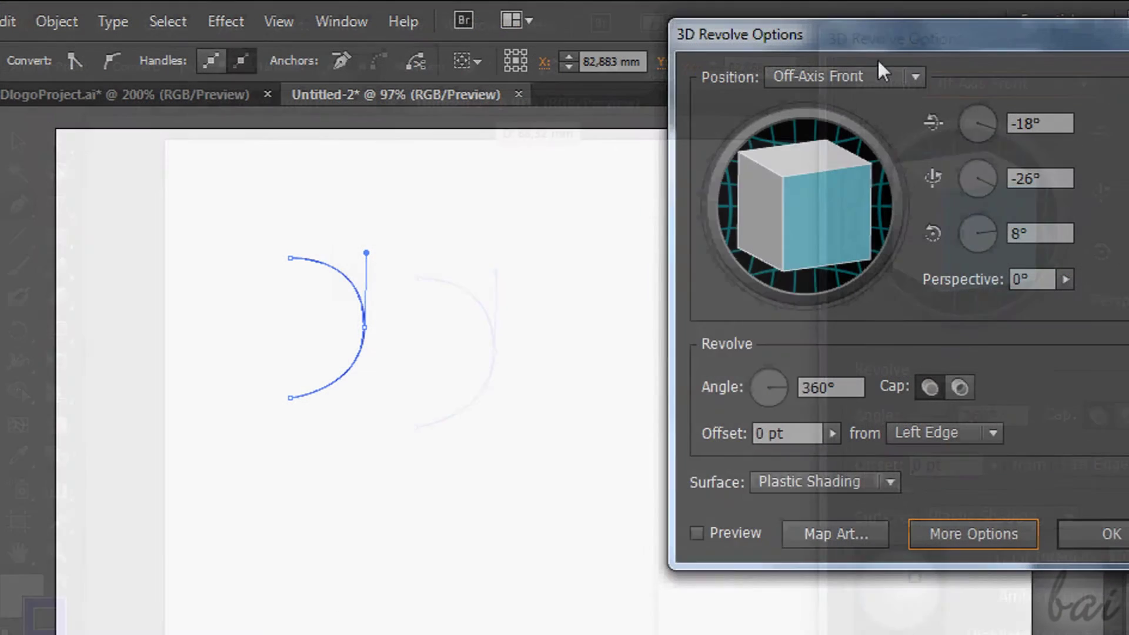
pyautogui.moveTo(831, 47); pyautogui.dragTo(637, 88)
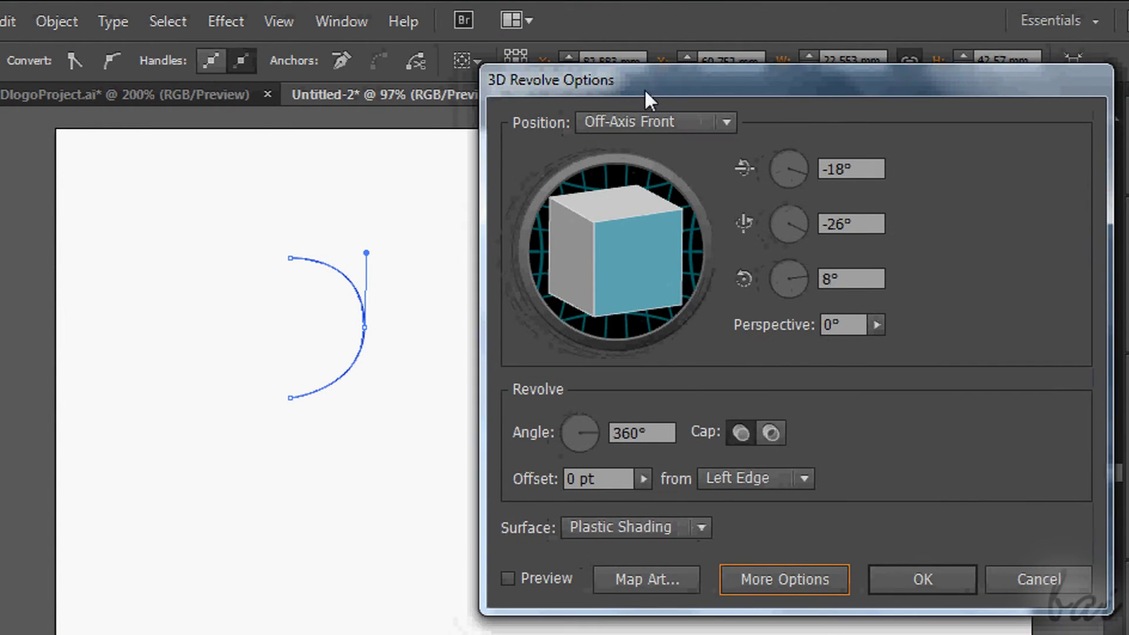
pyautogui.click(507, 578)
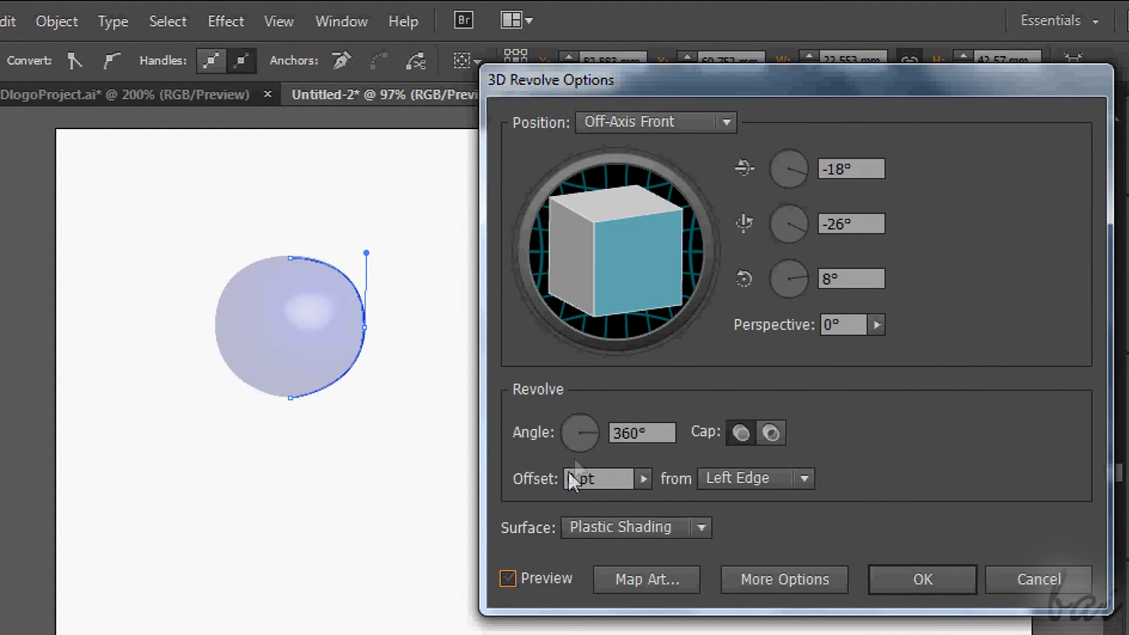
# - Rotate the sphere, move the light to the upper right, adjust ambient light, and confirm
pyautogui.moveTo(625, 256)
pyautogui.mouseDown()
pyautogui.moveTo(635, 260)
pyautogui.moveTo(608, 254)
pyautogui.moveTo(605, 267)
pyautogui.moveTo(626, 237)
pyautogui.moveTo(640, 270)
pyautogui.moveTo(608, 235)
pyautogui.moveTo(638, 247)
pyautogui.mouseUp()
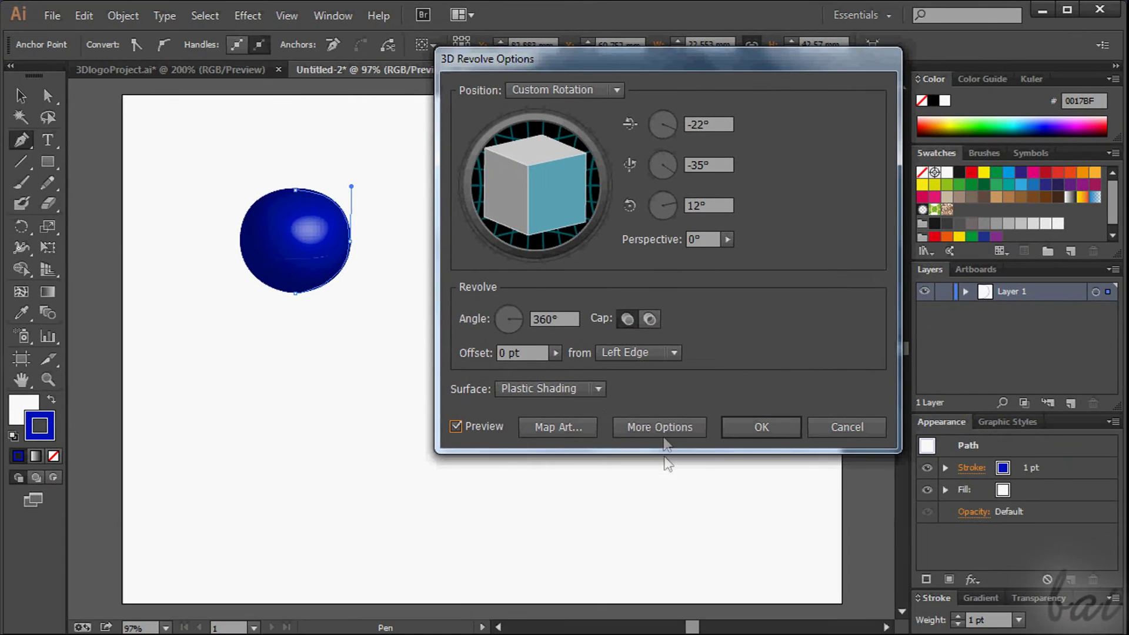
pyautogui.click(663, 434)
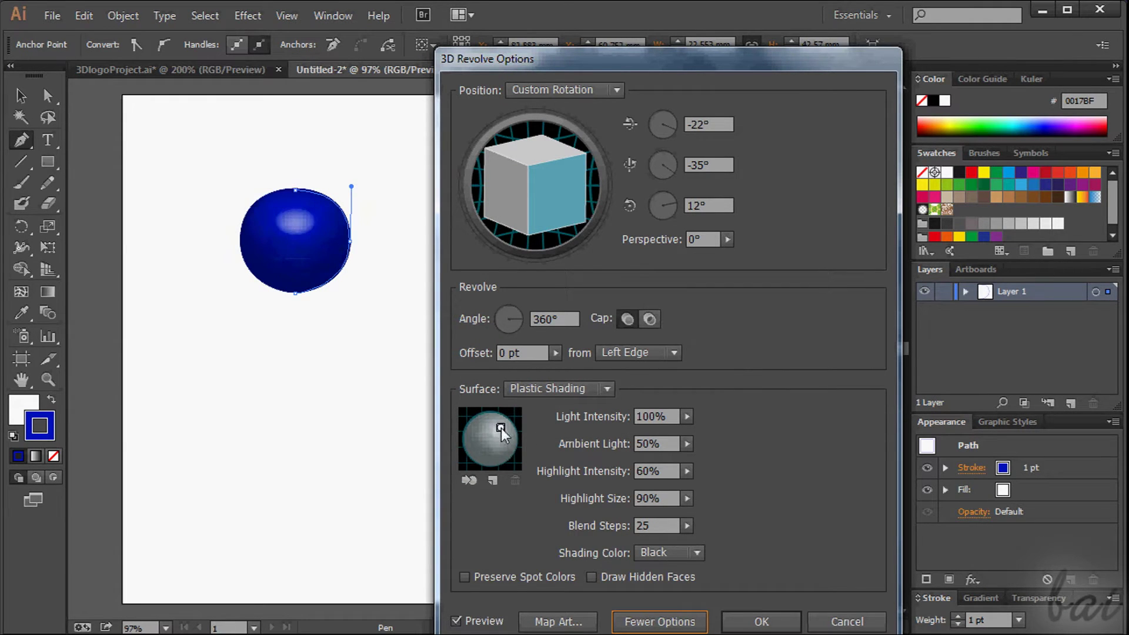
pyautogui.moveTo(500, 430); pyautogui.dragTo(502, 432)
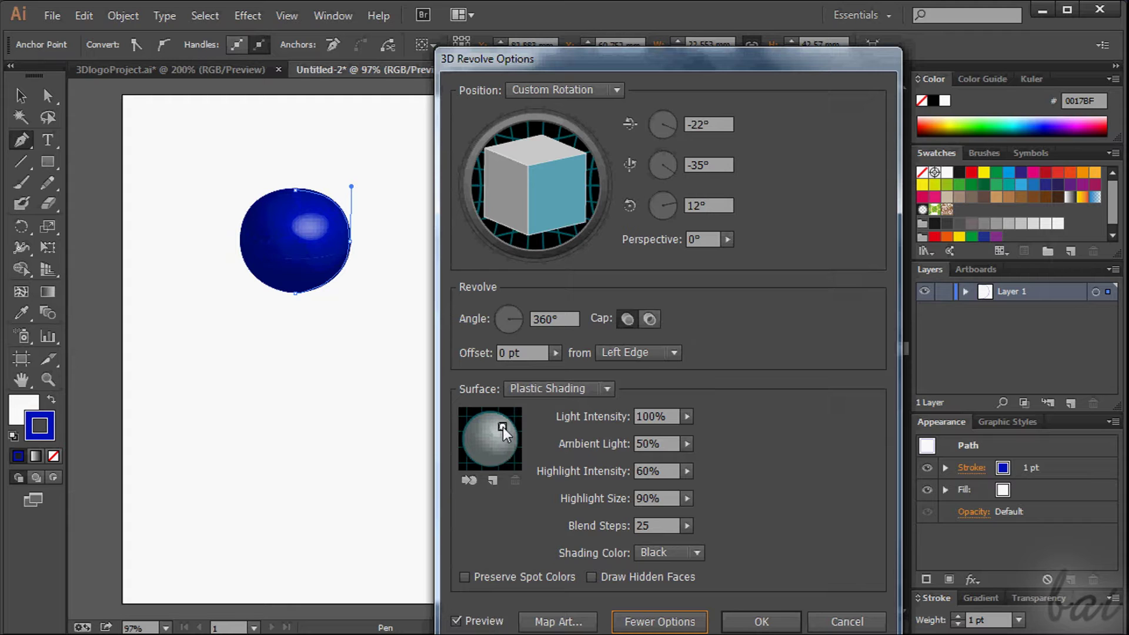
pyautogui.click(687, 443)
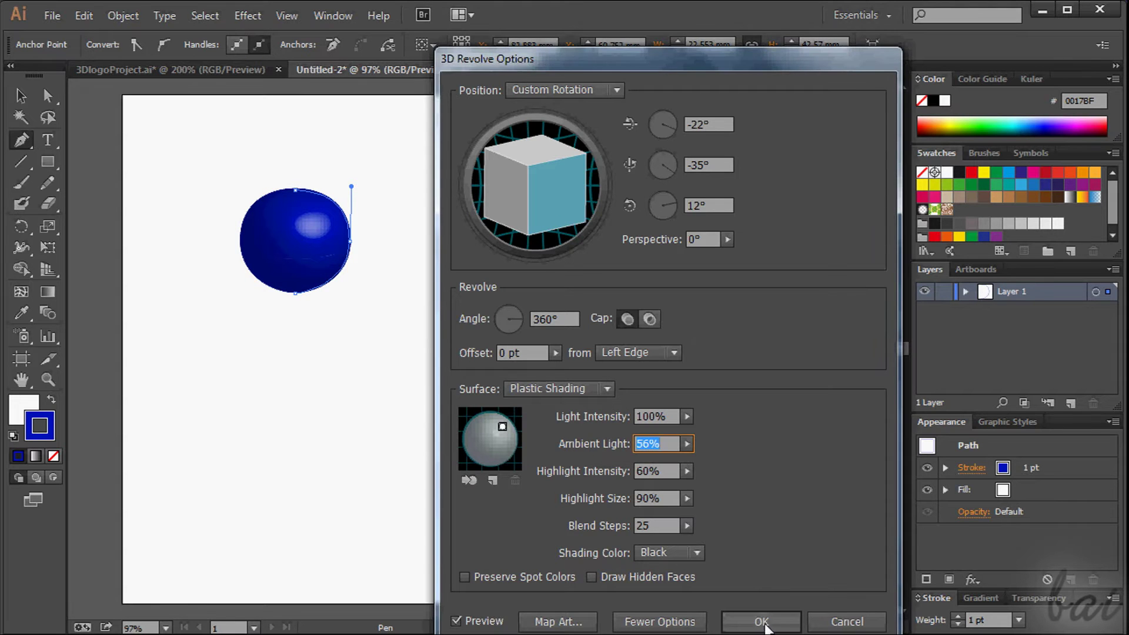
pyautogui.click(760, 621)
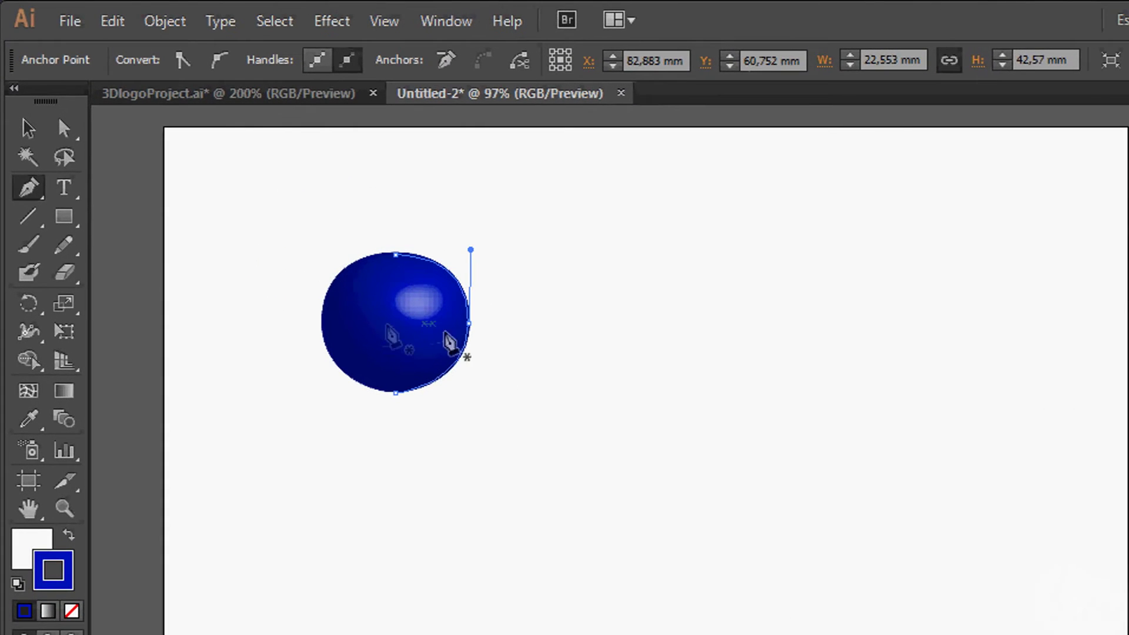
# - Expand Layer 1, target the sphere's <Path>, and review its 3D Revolve without changes
pyautogui.scroll(1, 328, 323)
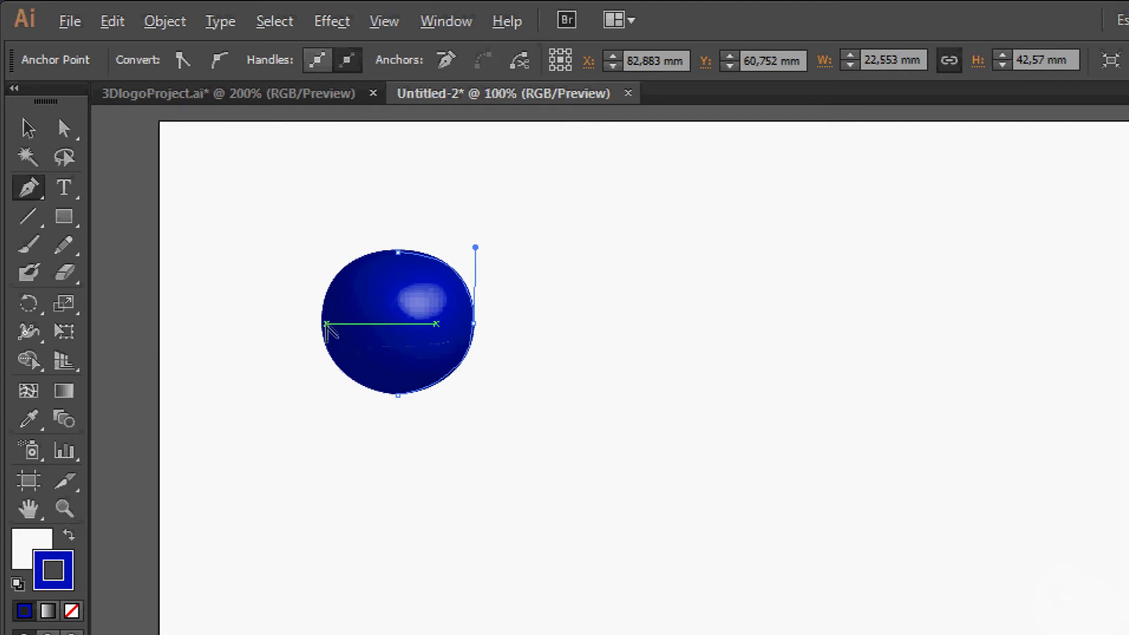
pyautogui.scroll(2, 328, 323)
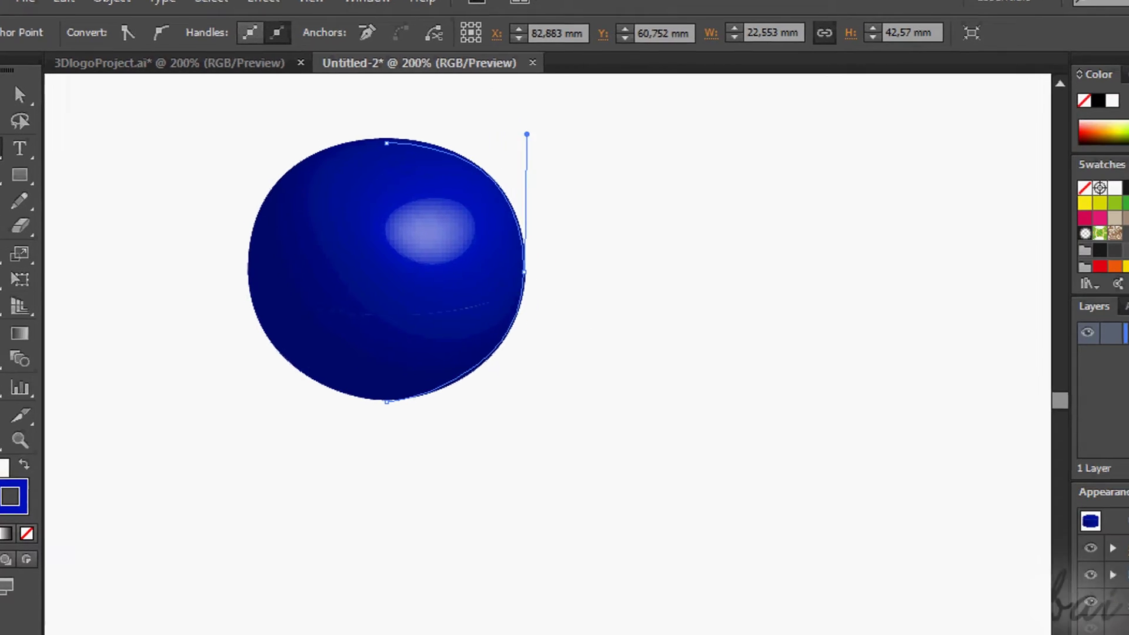
pyautogui.click(955, 266)
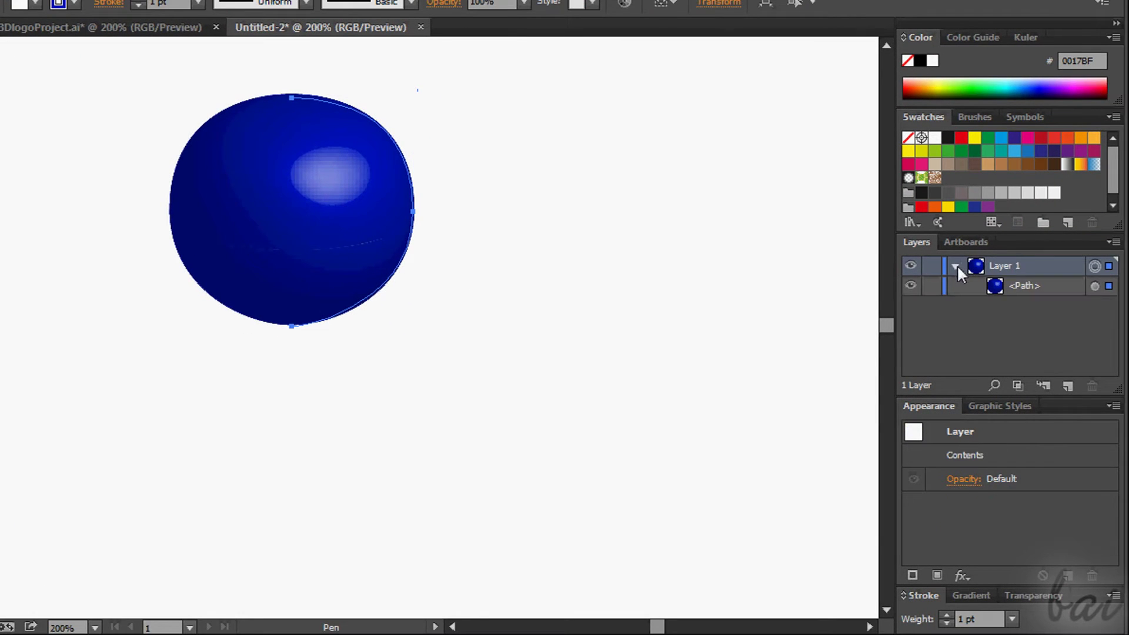
pyautogui.click(1020, 282)
pyautogui.click(1095, 286)
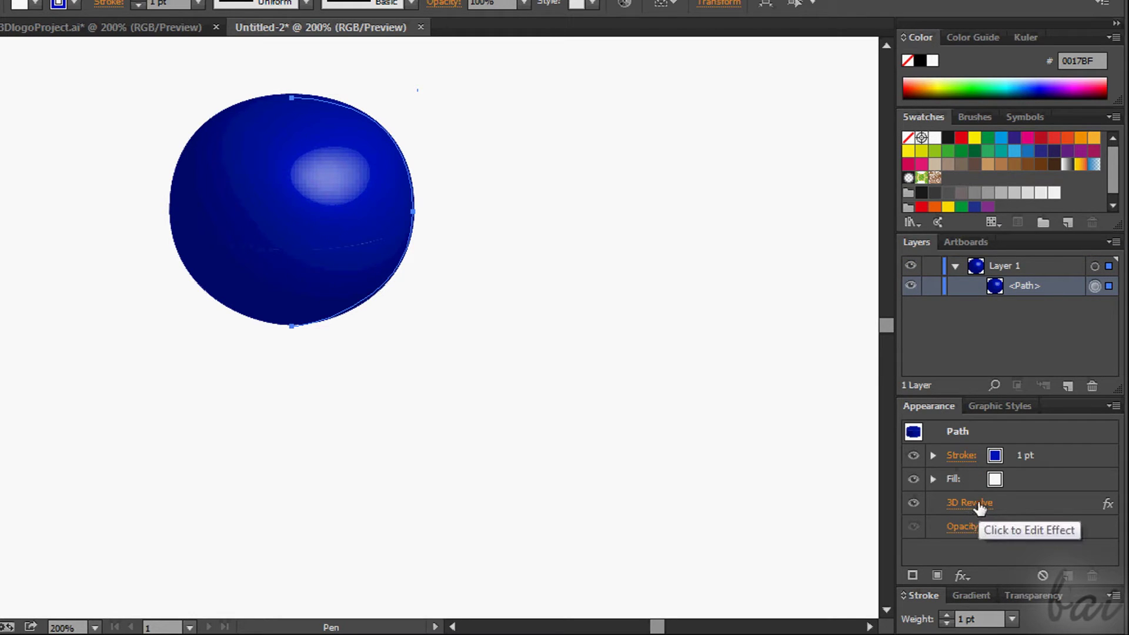
pyautogui.click(978, 504)
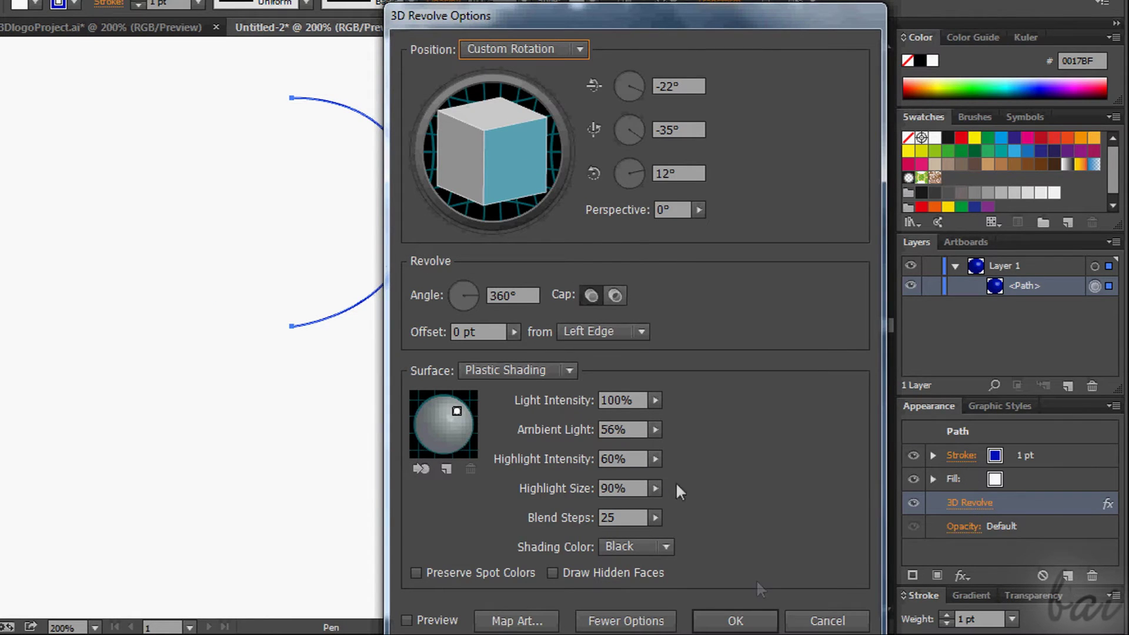
pyautogui.click(797, 619)
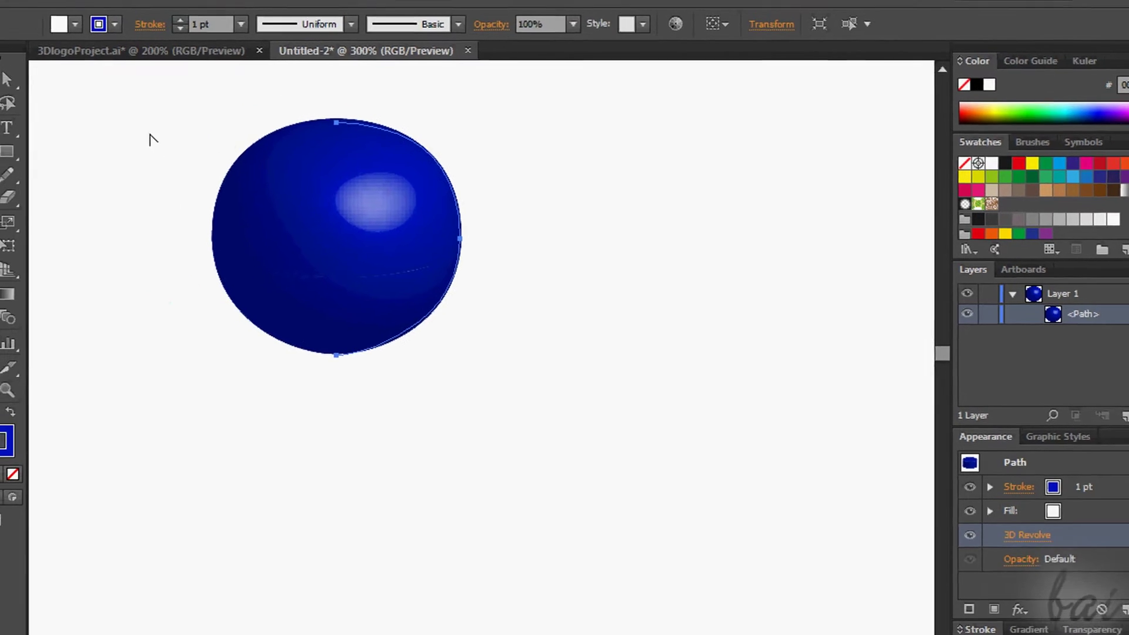
# - Lock the sphere's <Path> in the Layers panel
pyautogui.keyDown('alt'); pyautogui.scroll(1, 673, 303); pyautogui.keyUp('alt')
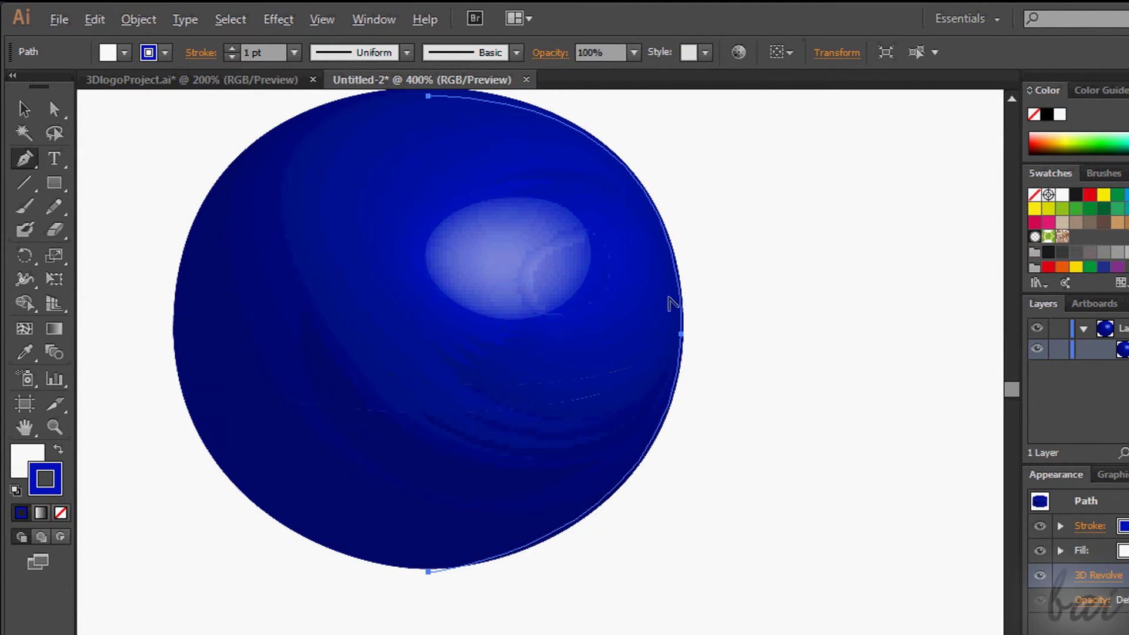
pyautogui.click(1011, 99)
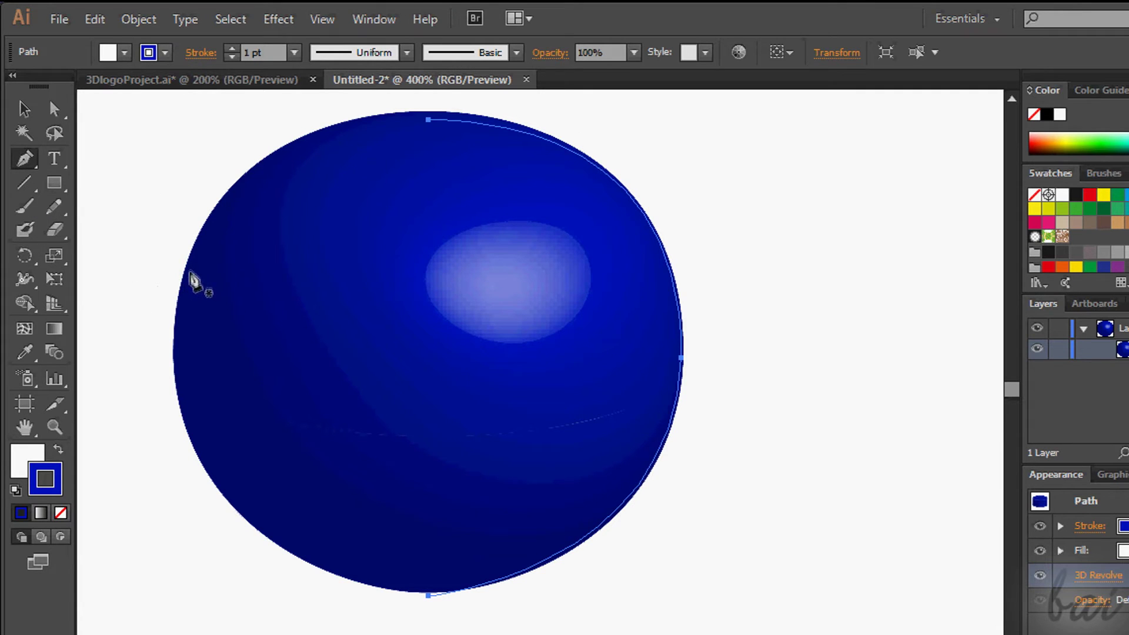
pyautogui.click(1058, 349)
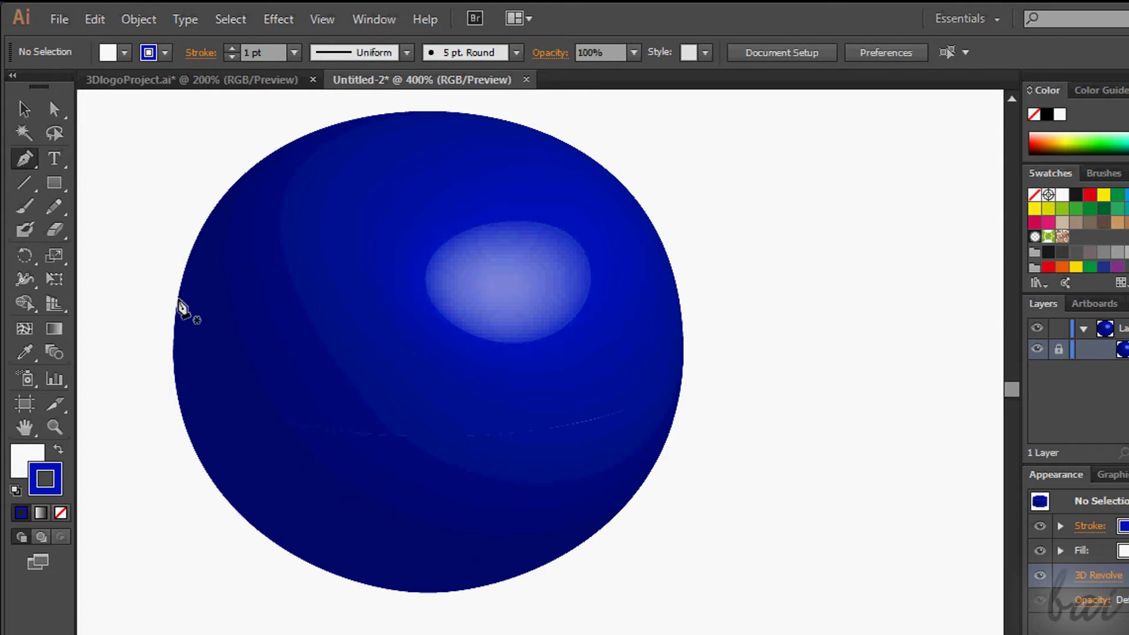
# - Draw a closed four-corner band across the sphere's upper part
pyautogui.click(177, 298)
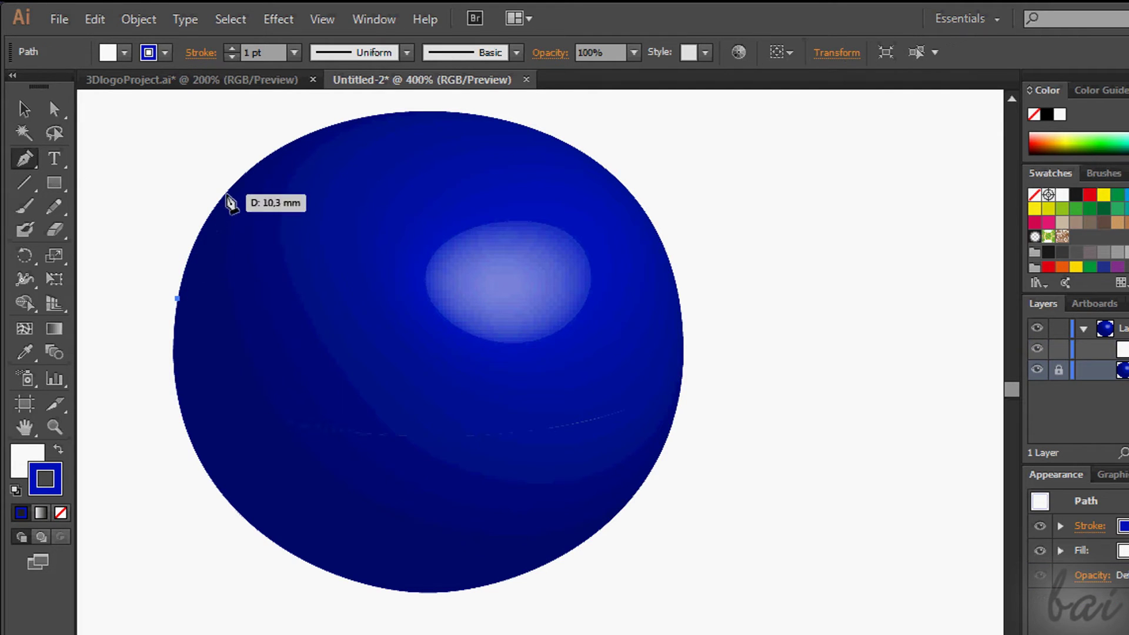
pyautogui.click(226, 195)
pyautogui.click(635, 203)
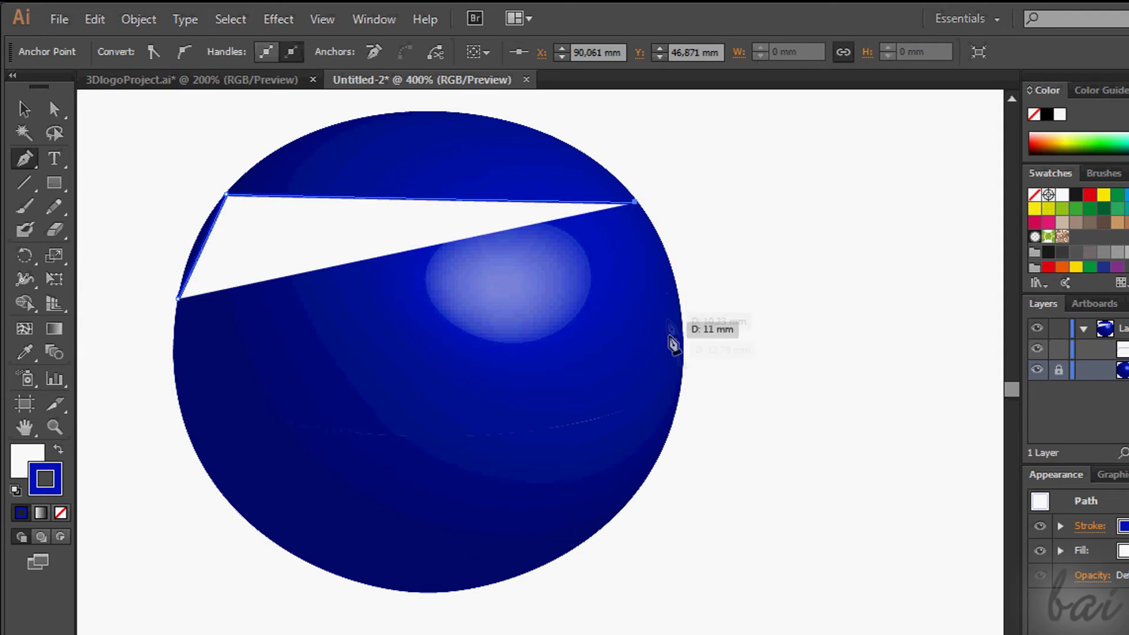
pyautogui.click(681, 357)
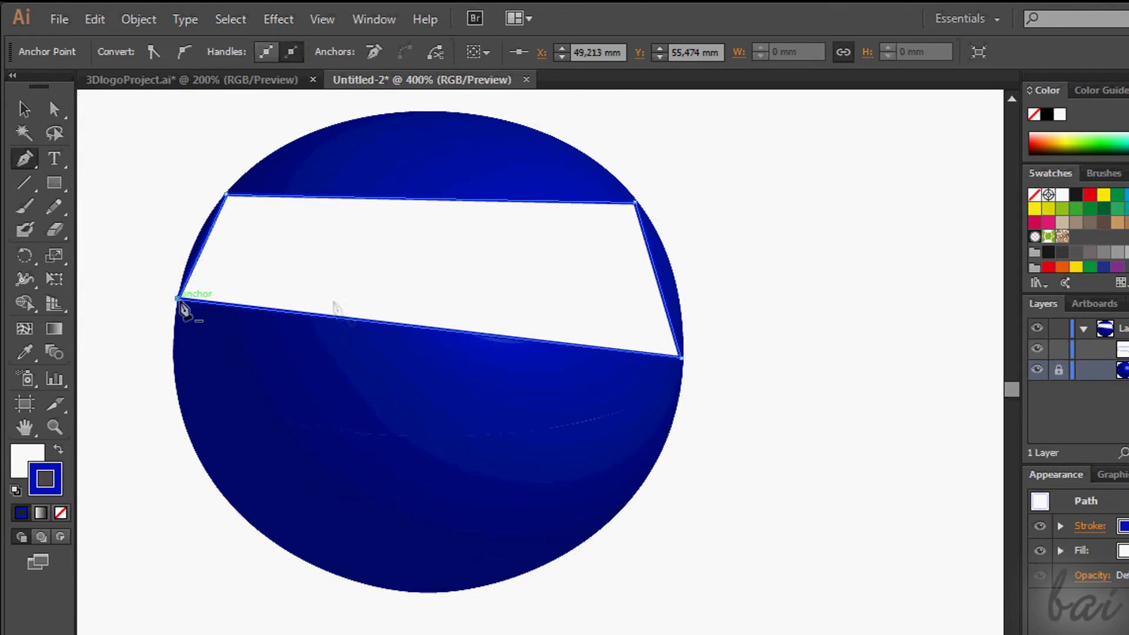
pyautogui.moveTo(177, 300); pyautogui.dragTo(183, 245)
# - Curve the band's right side and top edge to wrap the sphere, then deselect
pyautogui.moveTo(682, 356); pyautogui.dragTo(672, 448)
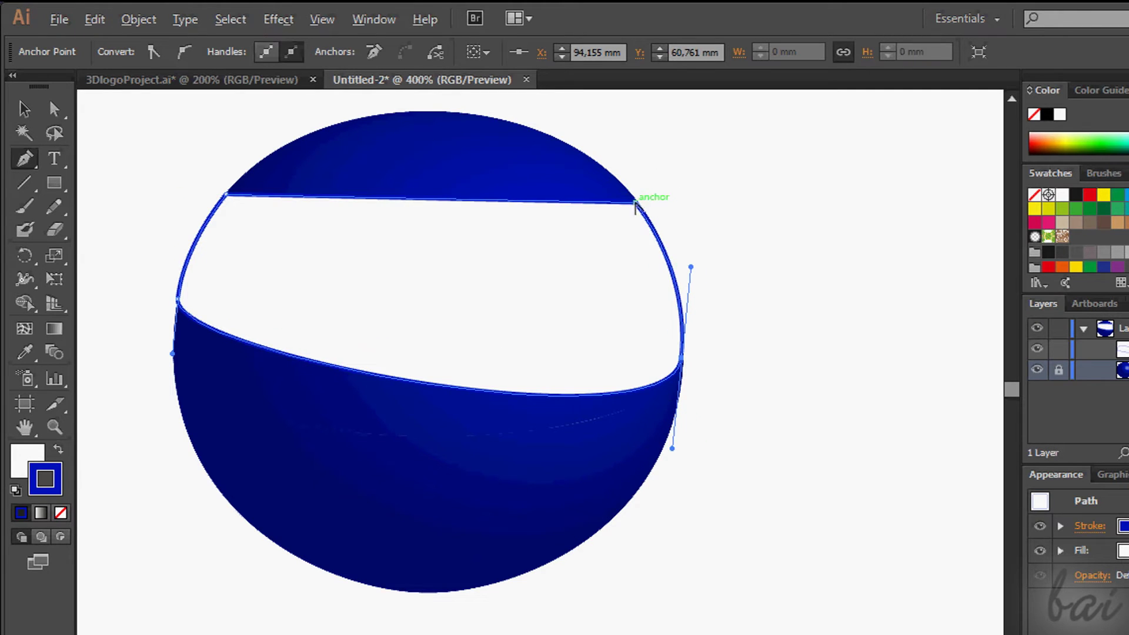
pyautogui.moveTo(635, 204); pyautogui.dragTo(657, 232)
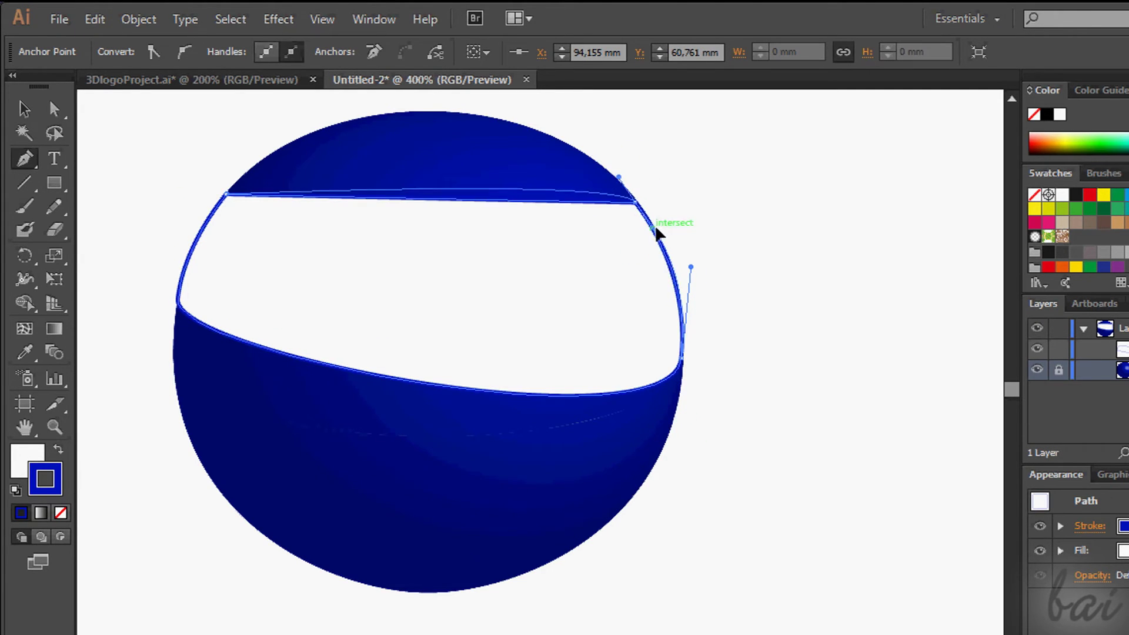
pyautogui.moveTo(619, 177); pyautogui.dragTo(180, 304)
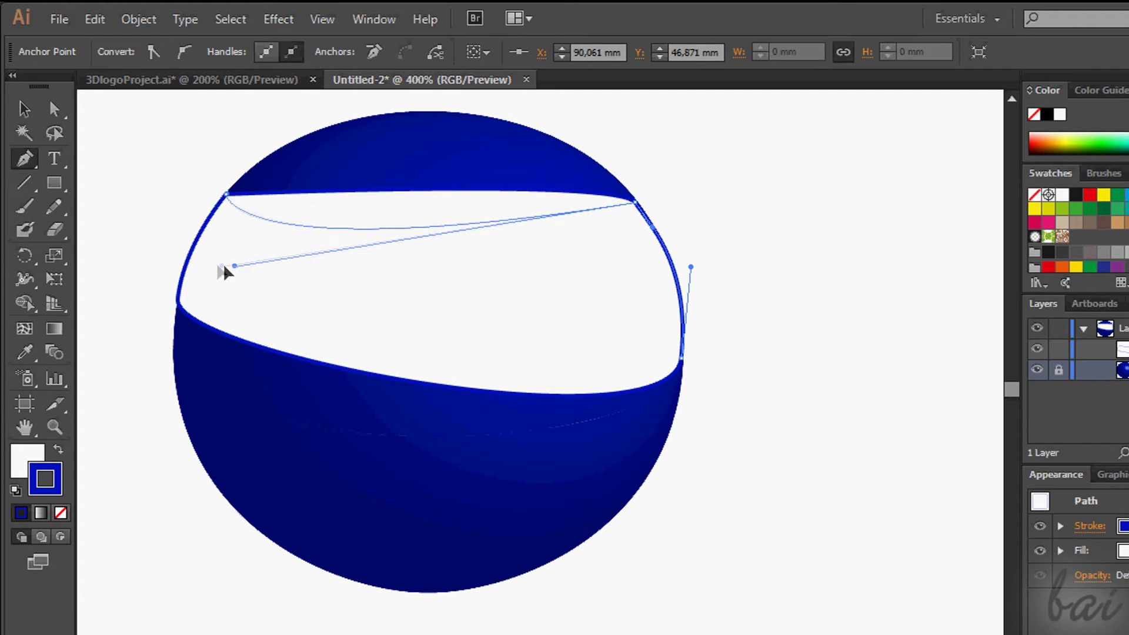
pyautogui.moveTo(180, 304); pyautogui.dragTo(187, 299)
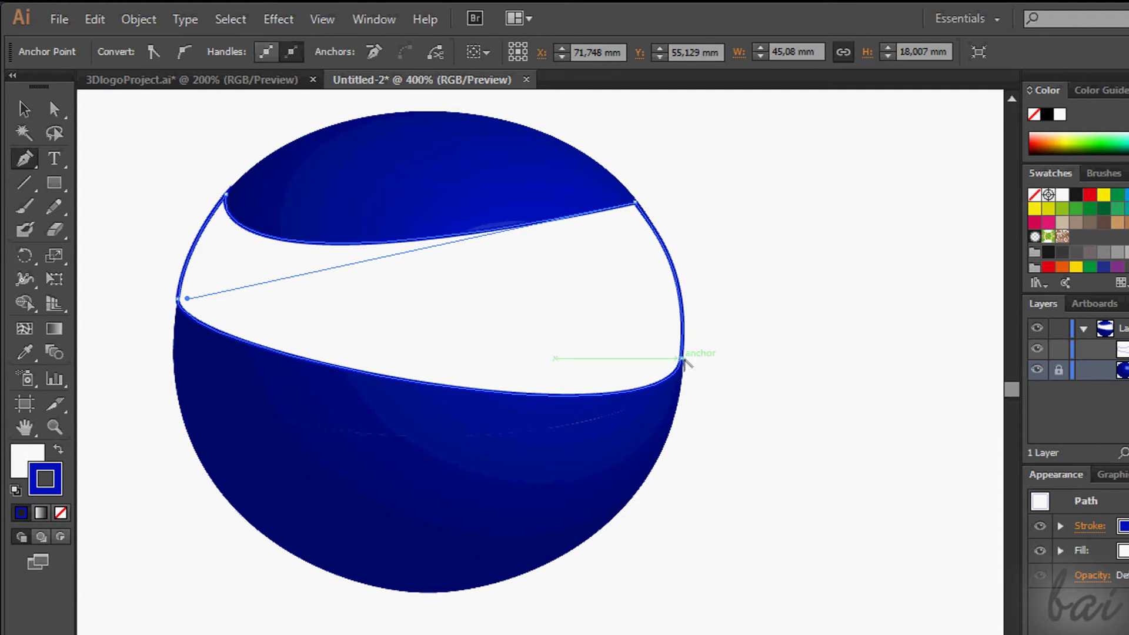
pyautogui.moveTo(682, 359)
pyautogui.mouseDown()
pyautogui.moveTo(672, 458)
pyautogui.moveTo(612, 260)
pyautogui.mouseUp()
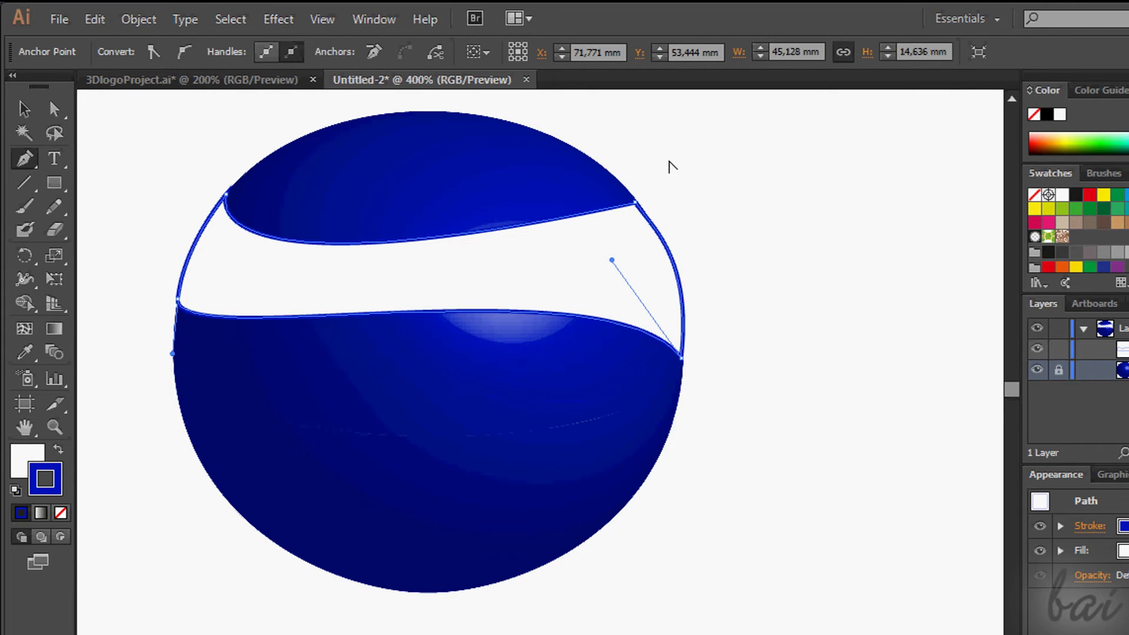
pyautogui.keyDown('ctrl'); pyautogui.click(673, 167); pyautogui.keyUp('ctrl')
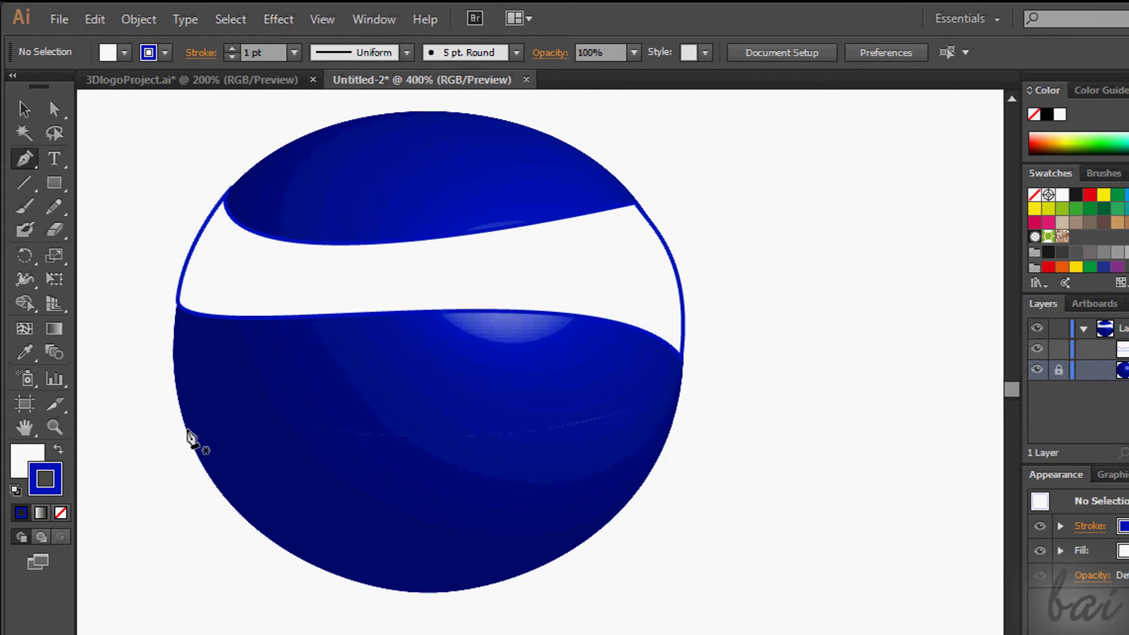
# - Draw a closed four-corner shape over the sphere's lower part
pyautogui.click(185, 431)
pyautogui.click(334, 573)
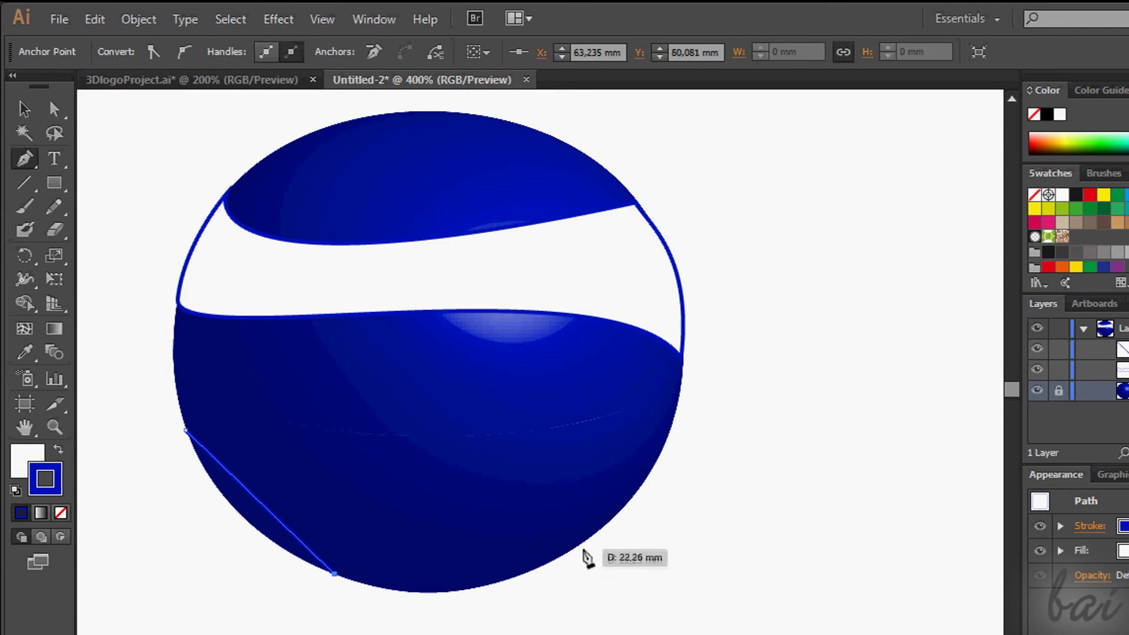
pyautogui.click(580, 538)
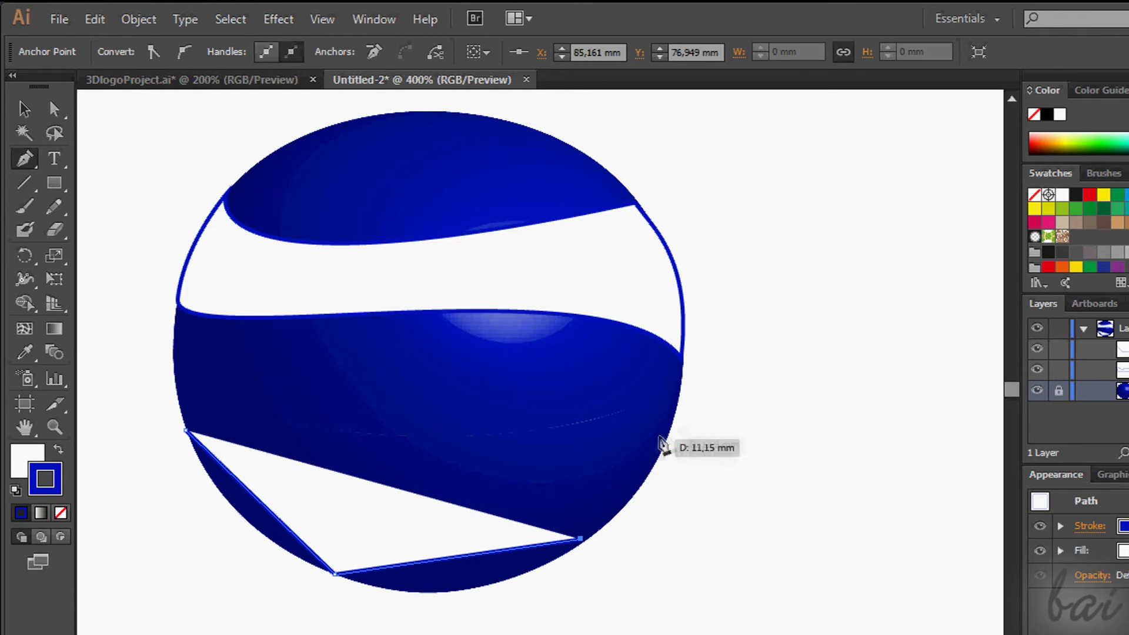
pyautogui.click(671, 420)
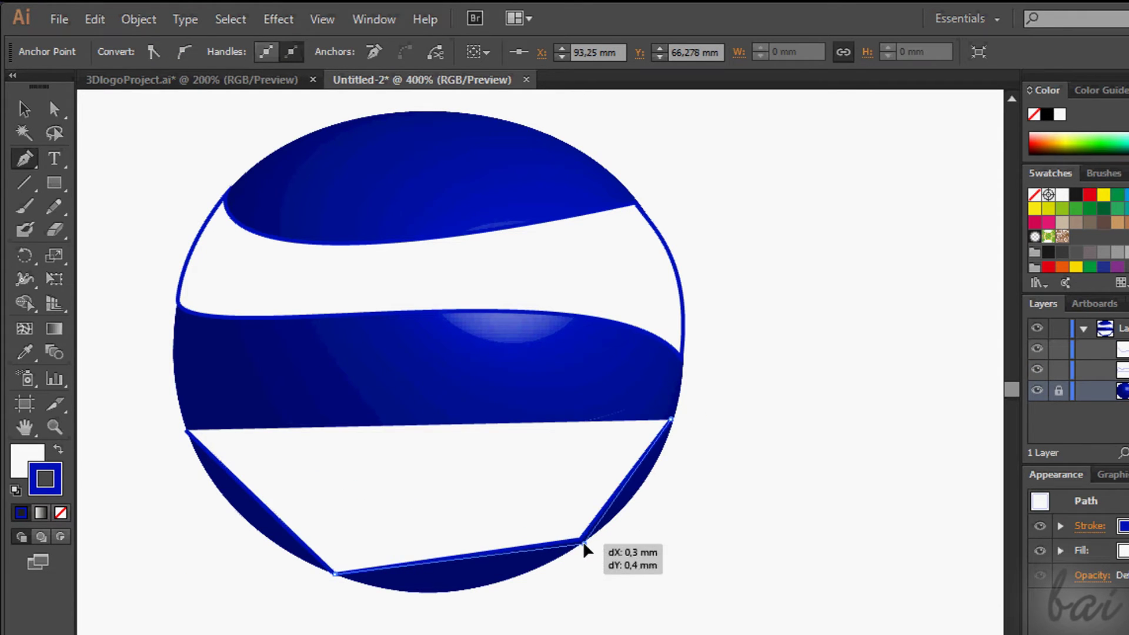
pyautogui.click(186, 431)
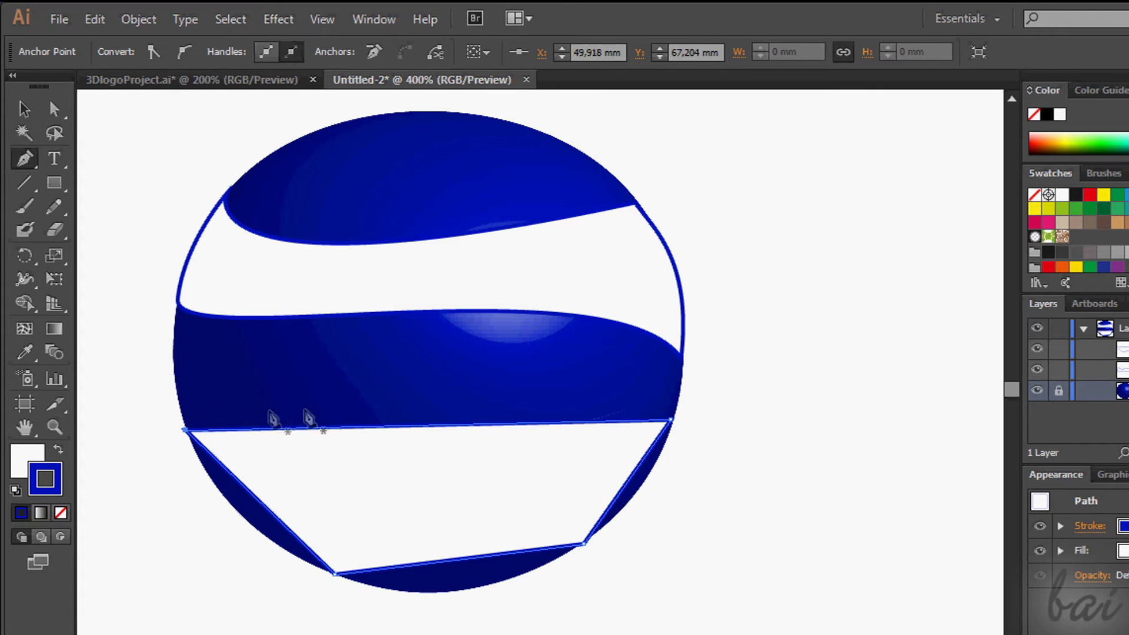
# - Curve the lower shape to follow the sphere and pull its top edge into a wave
pyautogui.moveTo(186, 433); pyautogui.dragTo(218, 531)
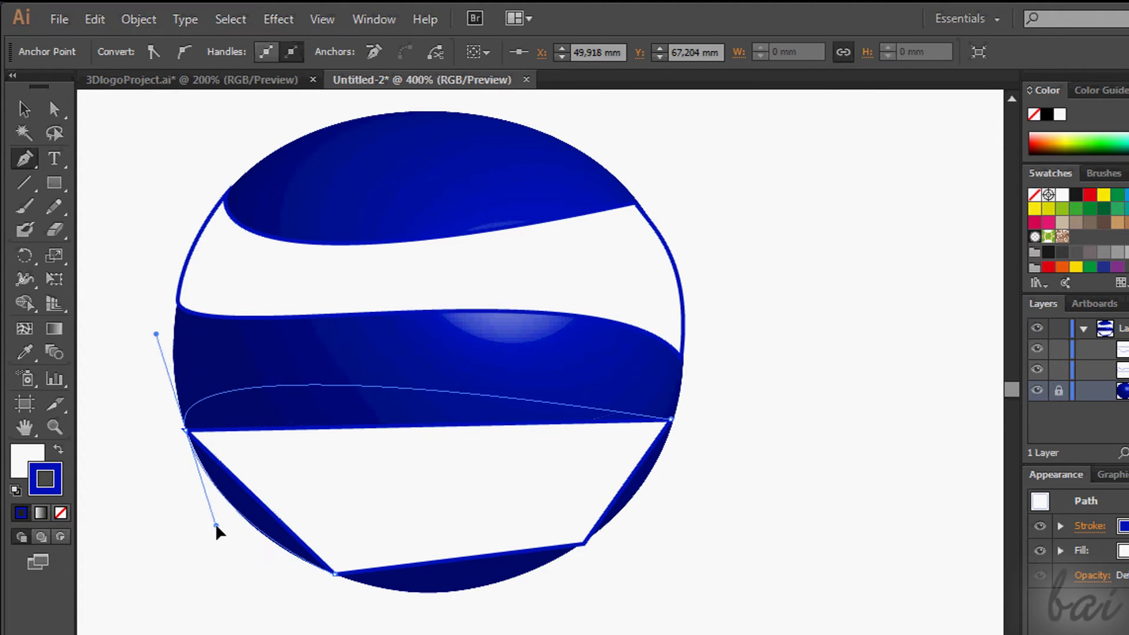
pyautogui.moveTo(335, 573)
pyautogui.mouseDown()
pyautogui.moveTo(479, 628)
pyautogui.moveTo(464, 625)
pyautogui.mouseUp()
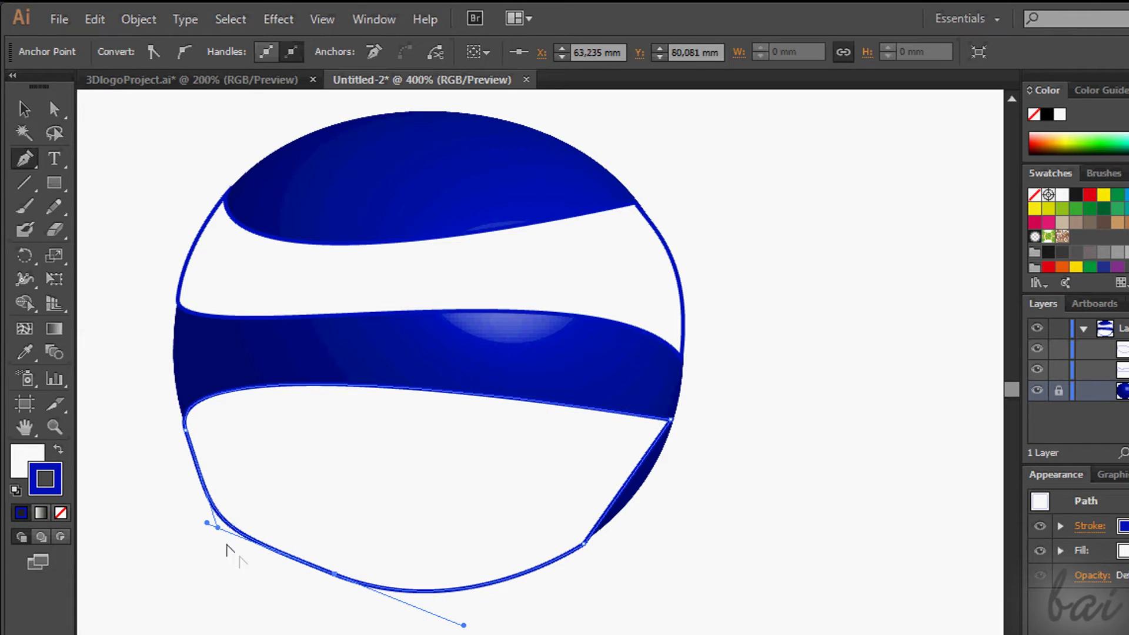
pyautogui.keyDown('ctrl'); pyautogui.click(652, 504); pyautogui.keyUp('ctrl')
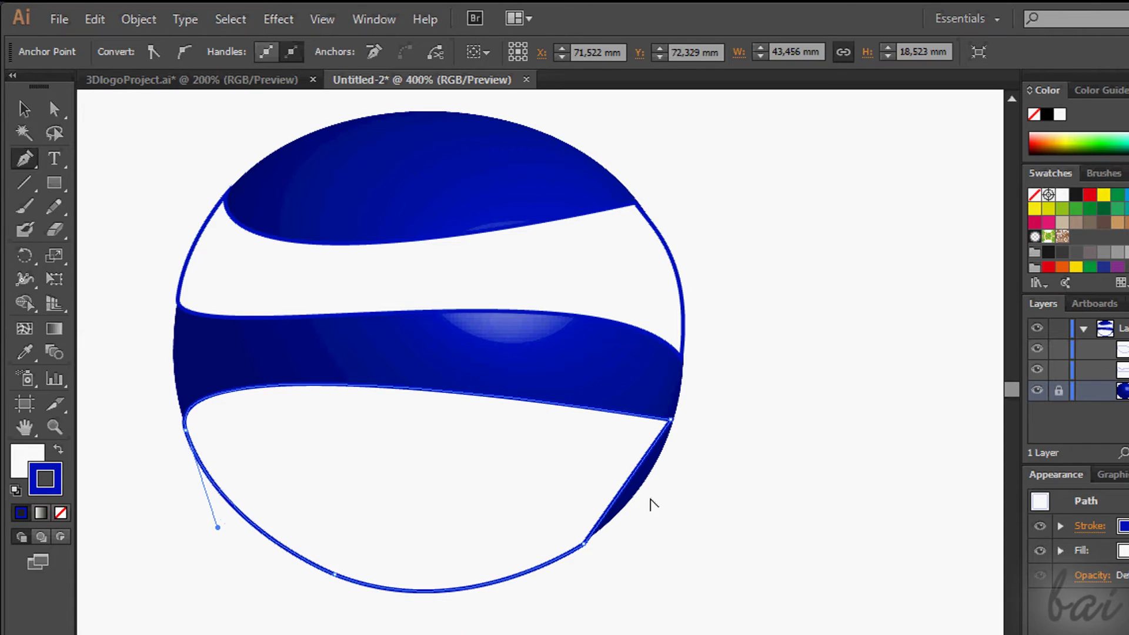
pyautogui.moveTo(585, 543); pyautogui.dragTo(661, 488)
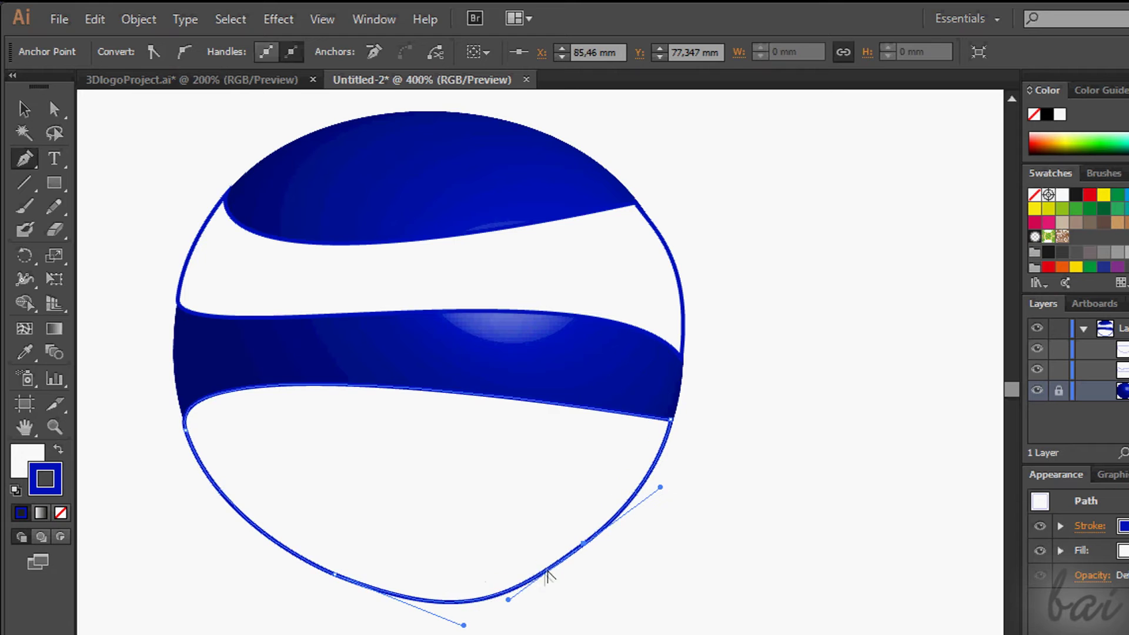
pyautogui.moveTo(549, 574); pyautogui.dragTo(596, 534)
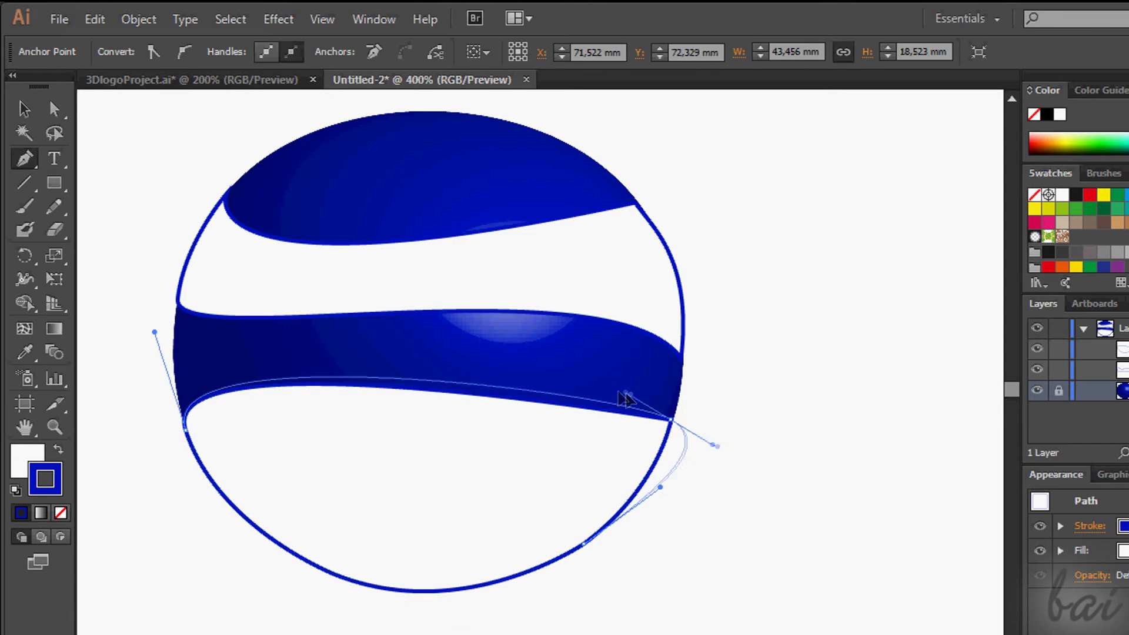
pyautogui.moveTo(622, 396)
pyautogui.mouseDown()
pyautogui.moveTo(692, 377)
pyautogui.moveTo(675, 404)
pyautogui.moveTo(486, 461)
pyautogui.moveTo(409, 570)
pyautogui.moveTo(383, 587)
pyautogui.moveTo(210, 564)
pyautogui.mouseUp()
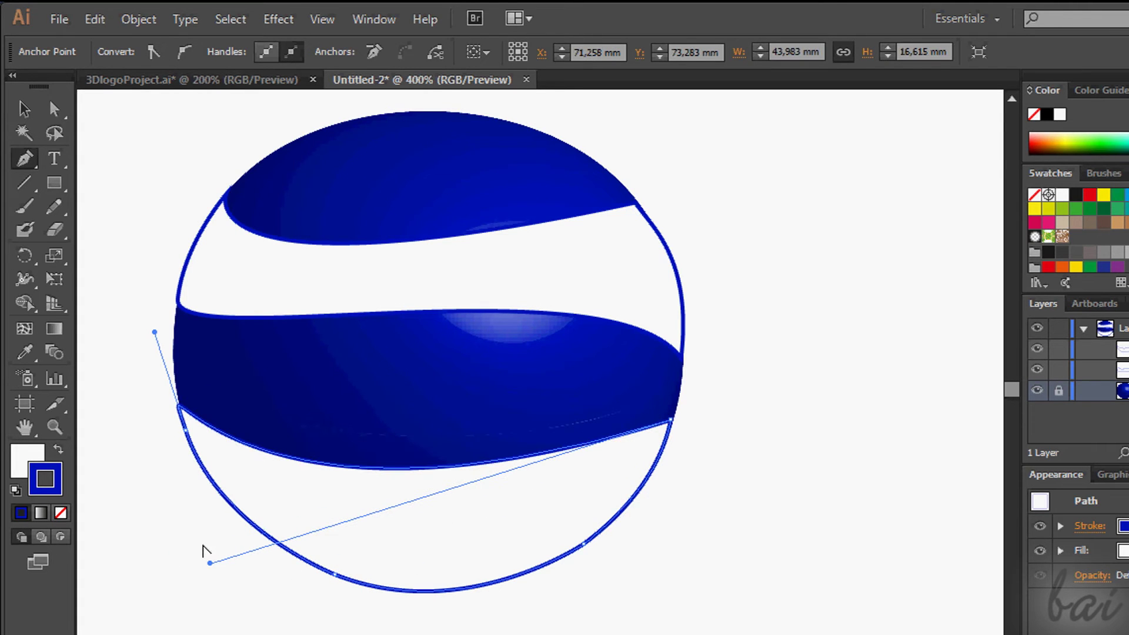
pyautogui.moveTo(154, 334)
pyautogui.mouseDown()
pyautogui.moveTo(347, 404)
pyautogui.moveTo(398, 378)
pyautogui.moveTo(448, 396)
pyautogui.moveTo(476, 426)
pyautogui.moveTo(434, 421)
pyautogui.mouseUp()
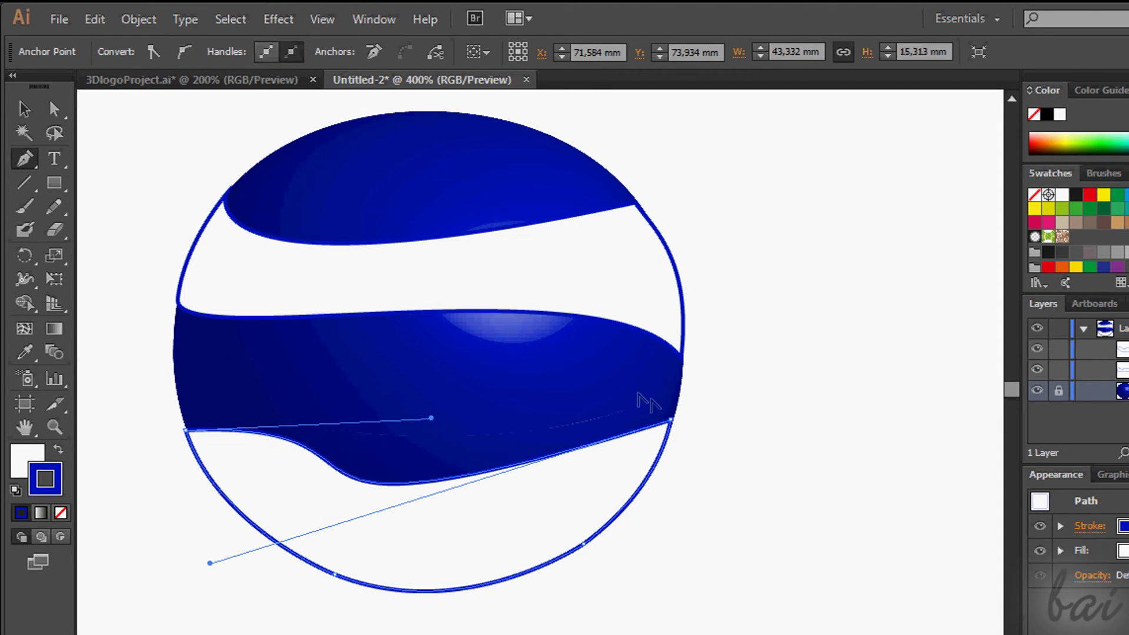
pyautogui.moveTo(210, 564)
pyautogui.mouseDown()
pyautogui.moveTo(313, 600)
pyautogui.moveTo(383, 608)
pyautogui.moveTo(340, 605)
pyautogui.moveTo(265, 344)
pyautogui.mouseUp()
pyautogui.moveTo(431, 418)
pyautogui.mouseDown()
pyautogui.moveTo(476, 577)
pyautogui.moveTo(650, 567)
pyautogui.moveTo(507, 619)
pyautogui.moveTo(521, 626)
pyautogui.mouseUp()
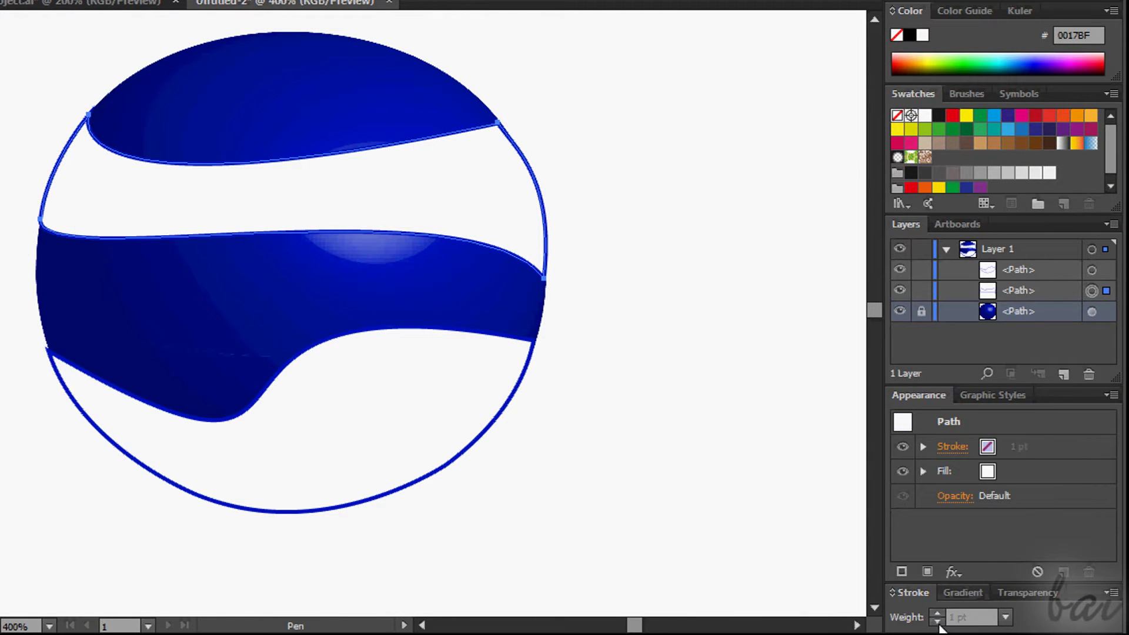
# - Set the lower shape's stroke to None
pyautogui.hotkey('ctrl', 'shift', 'a')
pyautogui.keyDown('ctrl'); pyautogui.click(400, 330); pyautogui.keyUp('ctrl')
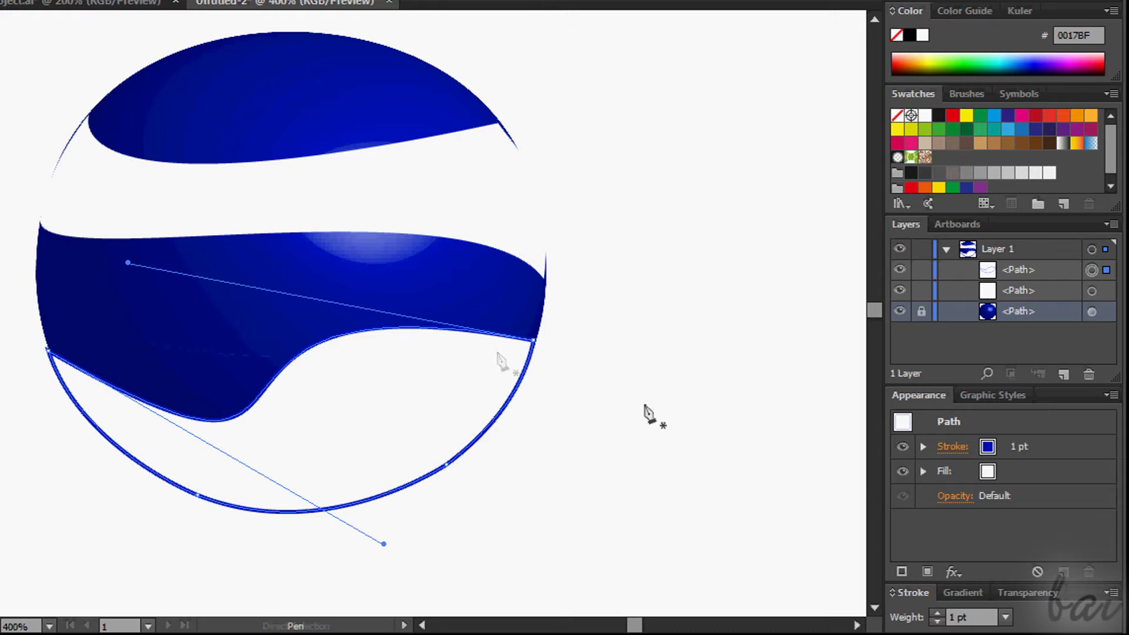
pyautogui.click(938, 621)
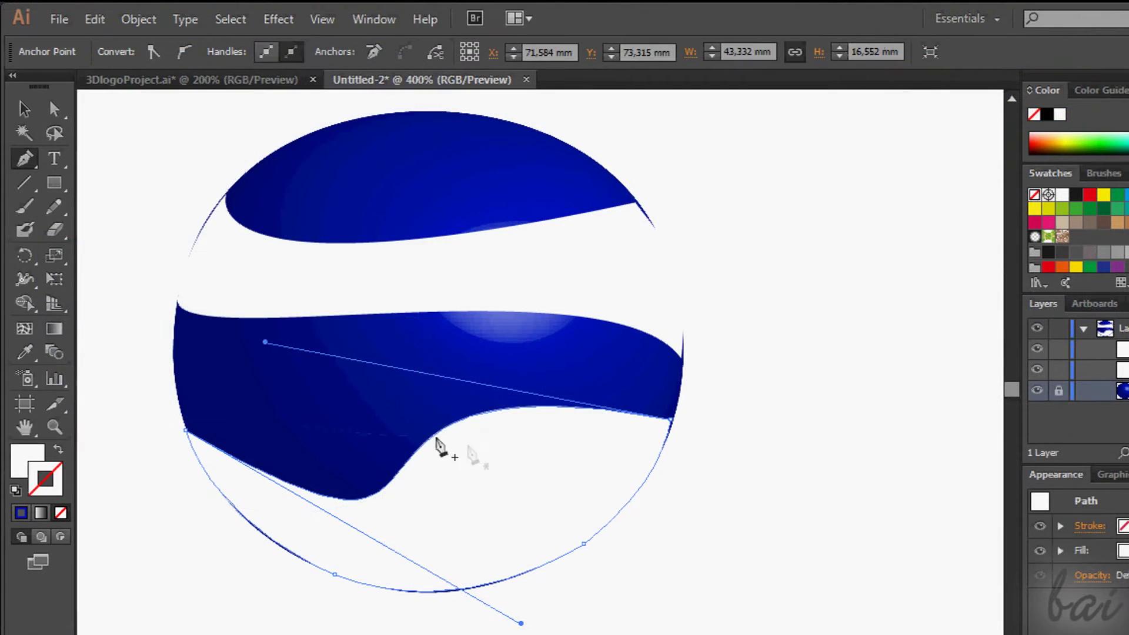
# - Fill the upper band with a linear gradient and make its dark end grey
pyautogui.keyDown('ctrl'); pyautogui.click(283, 294); pyautogui.keyUp('ctrl')
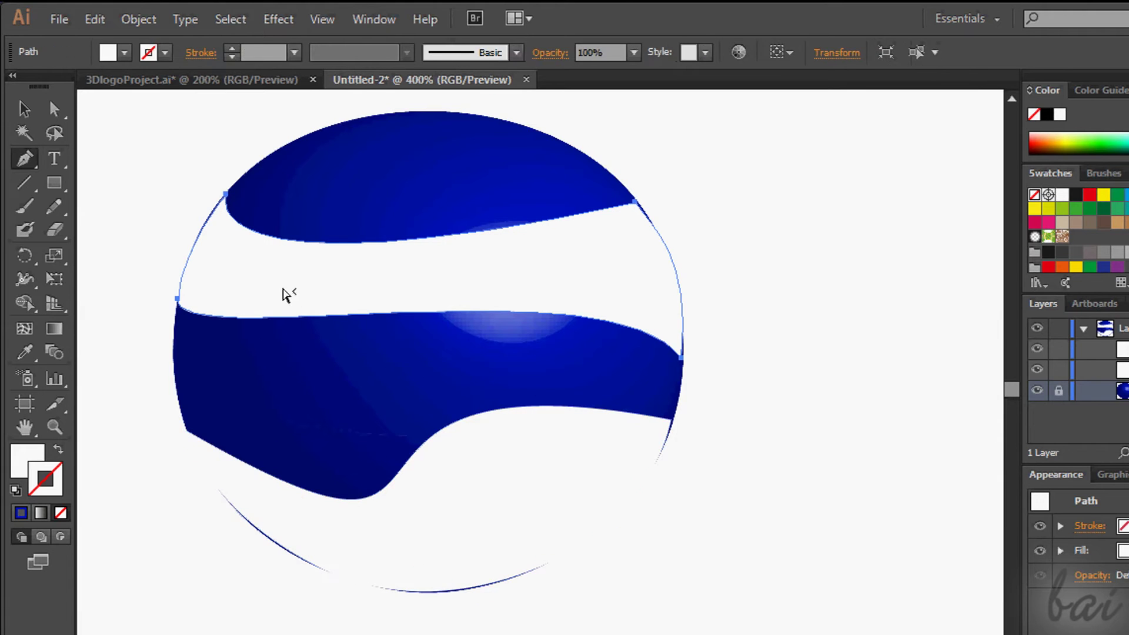
pyautogui.click(391, 20)
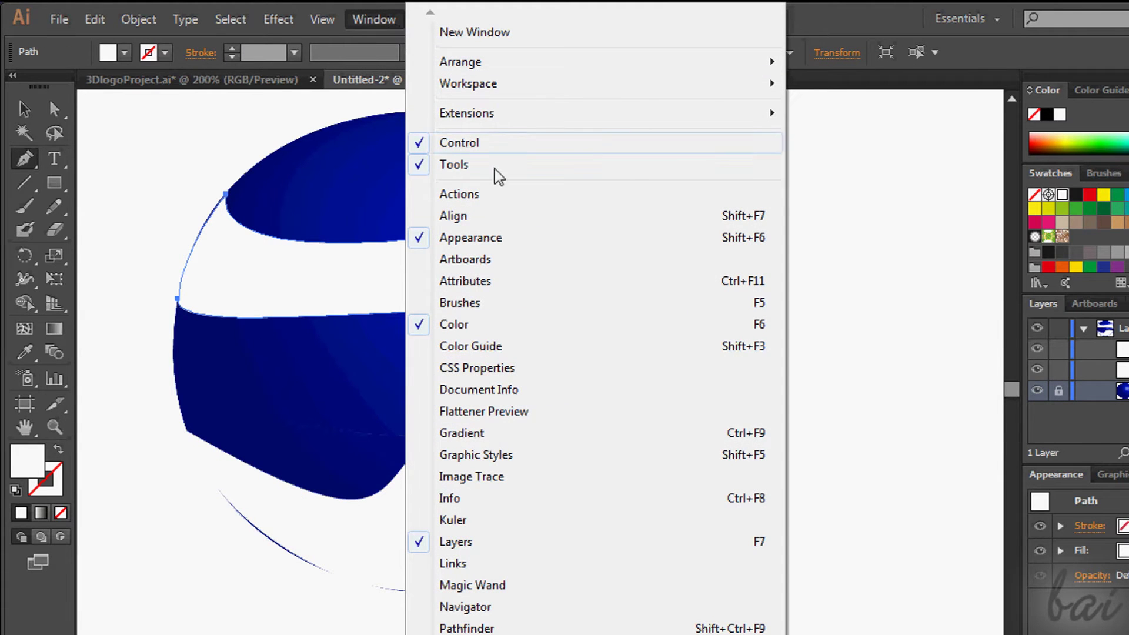
pyautogui.click(517, 434)
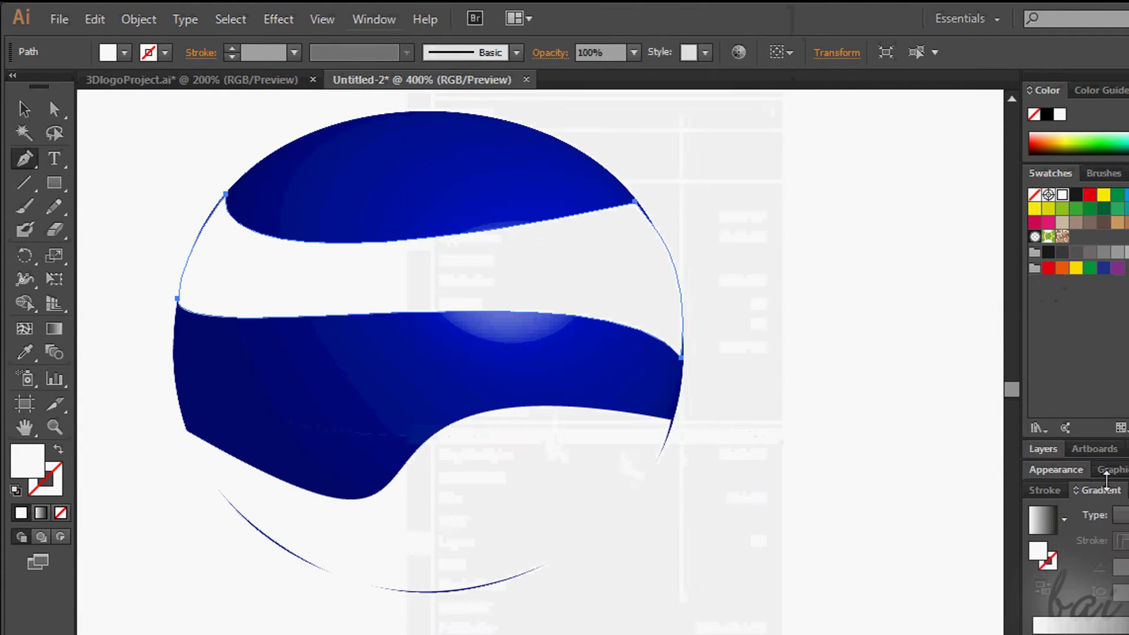
pyautogui.moveTo(1117, 488)
pyautogui.mouseDown()
pyautogui.moveTo(744, 210)
pyautogui.moveTo(428, 285)
pyautogui.mouseUp()
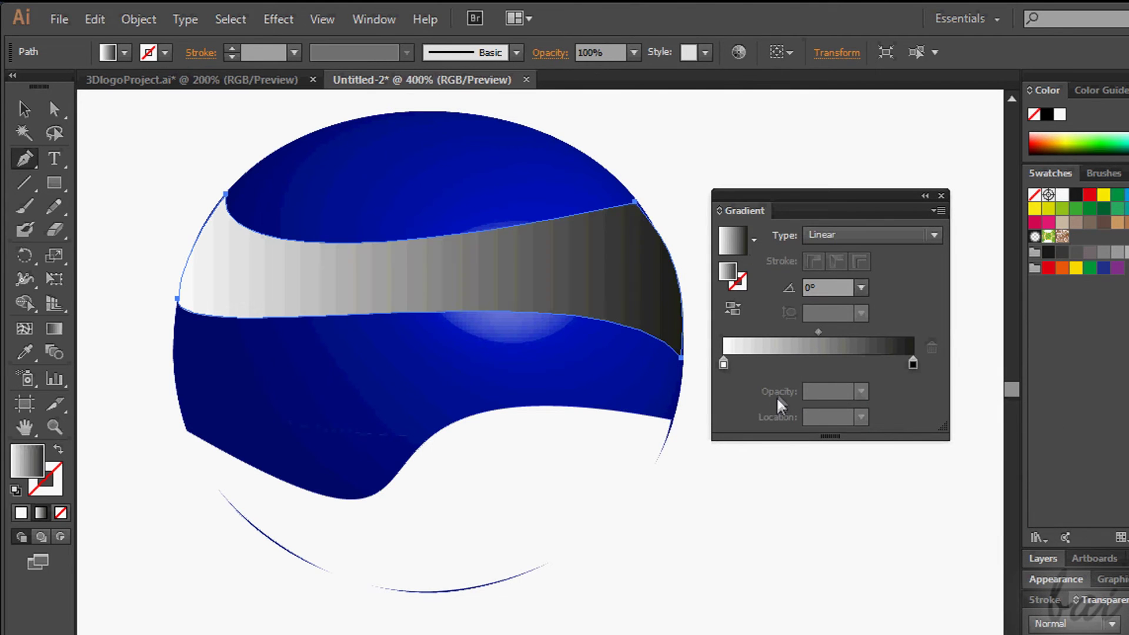
pyautogui.doubleClick(912, 365)
pyautogui.click(839, 563)
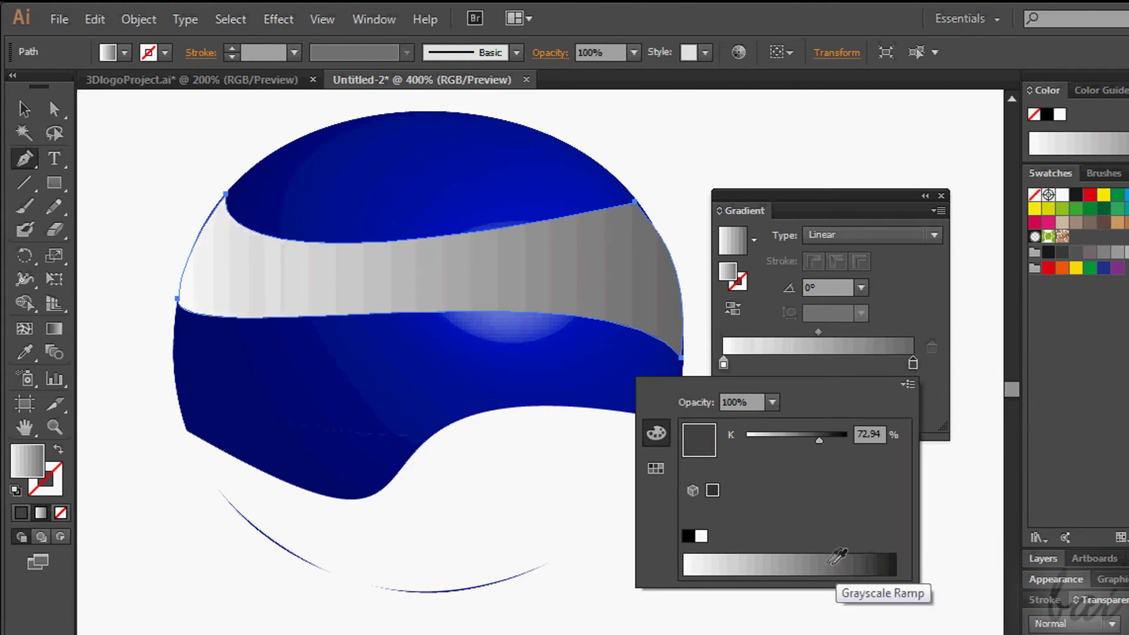
# - Add a grey left stop, set white near 75%, and apply it to the lower shape
pyautogui.moveTo(724, 364); pyautogui.dragTo(866, 364)
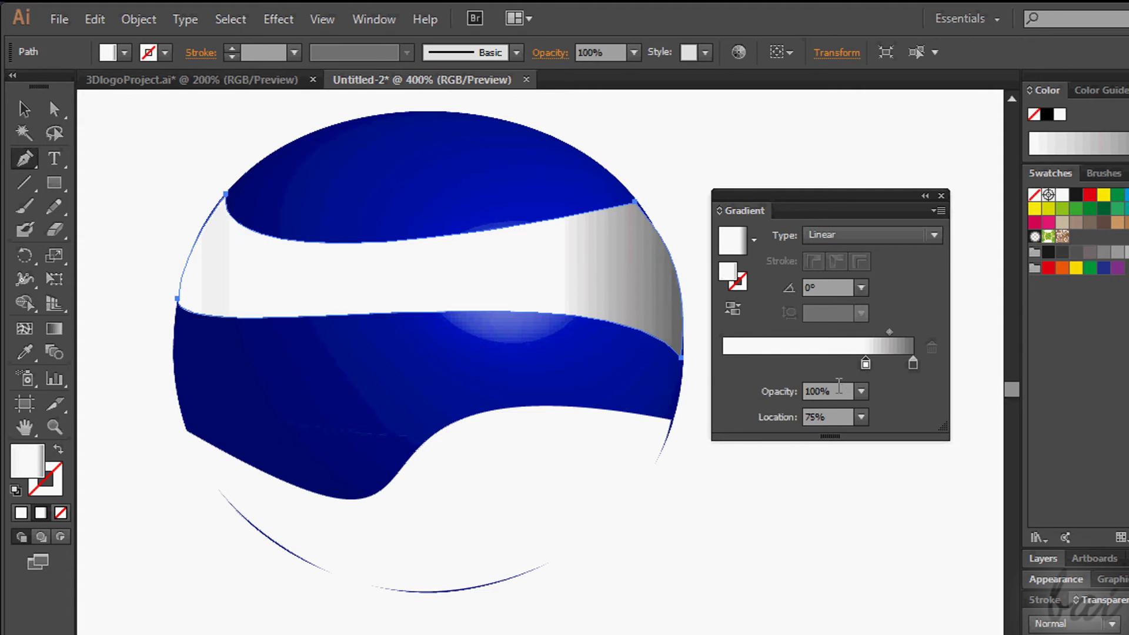
pyautogui.click(735, 365)
pyautogui.doubleClick(734, 363)
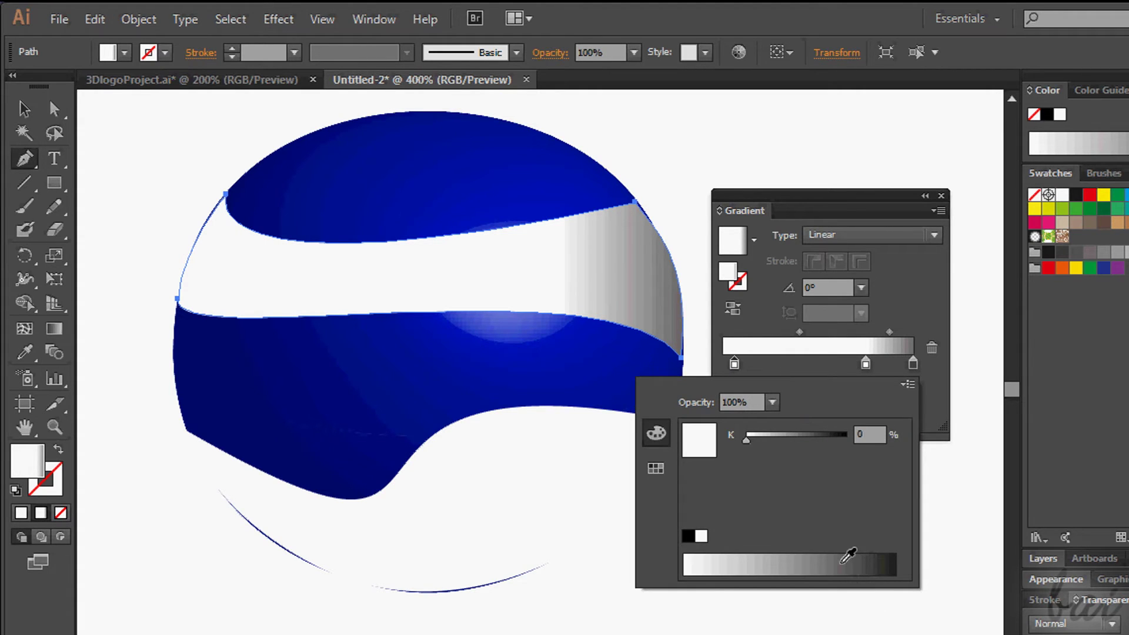
pyautogui.click(847, 563)
pyautogui.click(875, 372)
pyautogui.moveTo(866, 369); pyautogui.dragTo(875, 371)
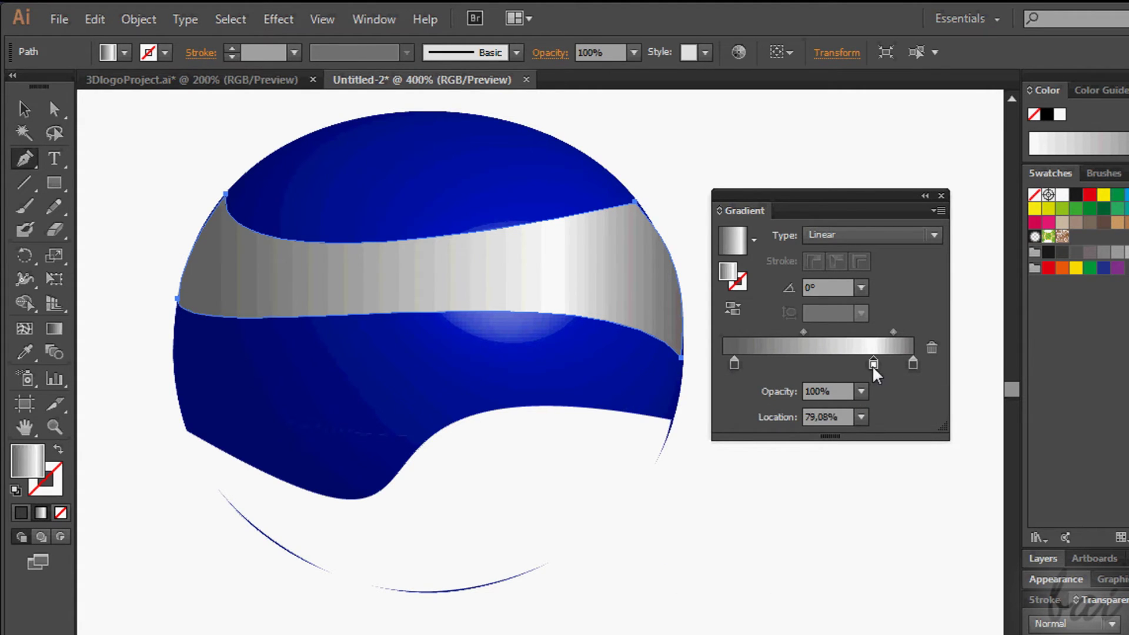
pyautogui.moveTo(733, 364)
pyautogui.mouseDown()
pyautogui.moveTo(827, 361)
pyautogui.moveTo(754, 365)
pyautogui.mouseUp()
pyautogui.moveTo(811, 332)
pyautogui.mouseDown()
pyautogui.moveTo(898, 323)
pyautogui.moveTo(829, 332)
pyautogui.mouseUp()
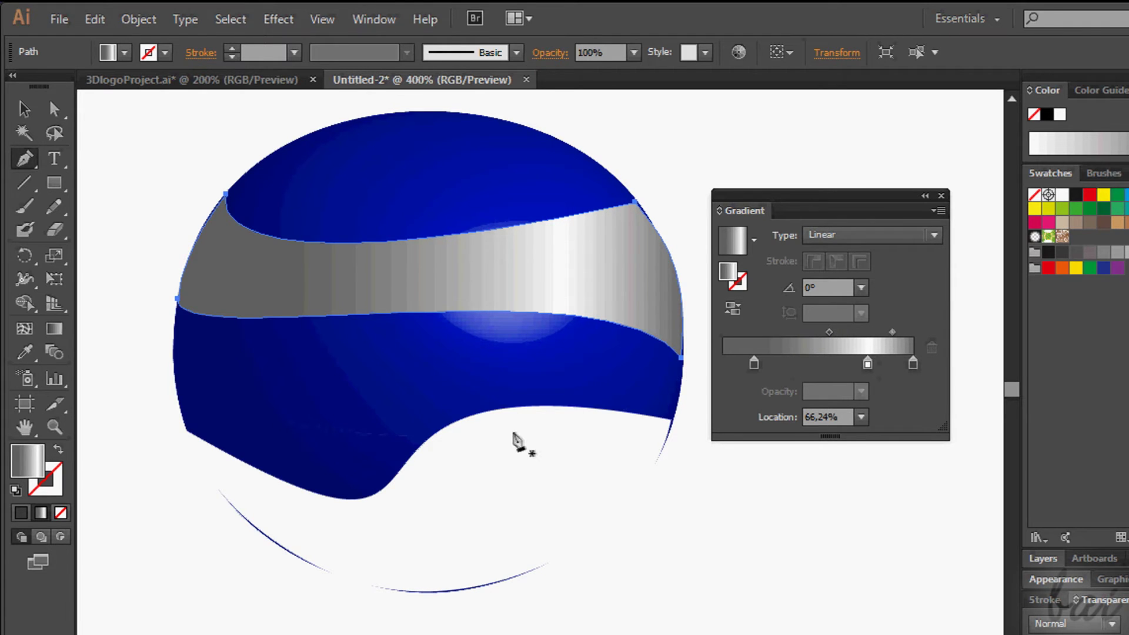
pyautogui.keyDown('ctrl'); pyautogui.click(507, 441); pyautogui.keyUp('ctrl')
pyautogui.click(792, 369)
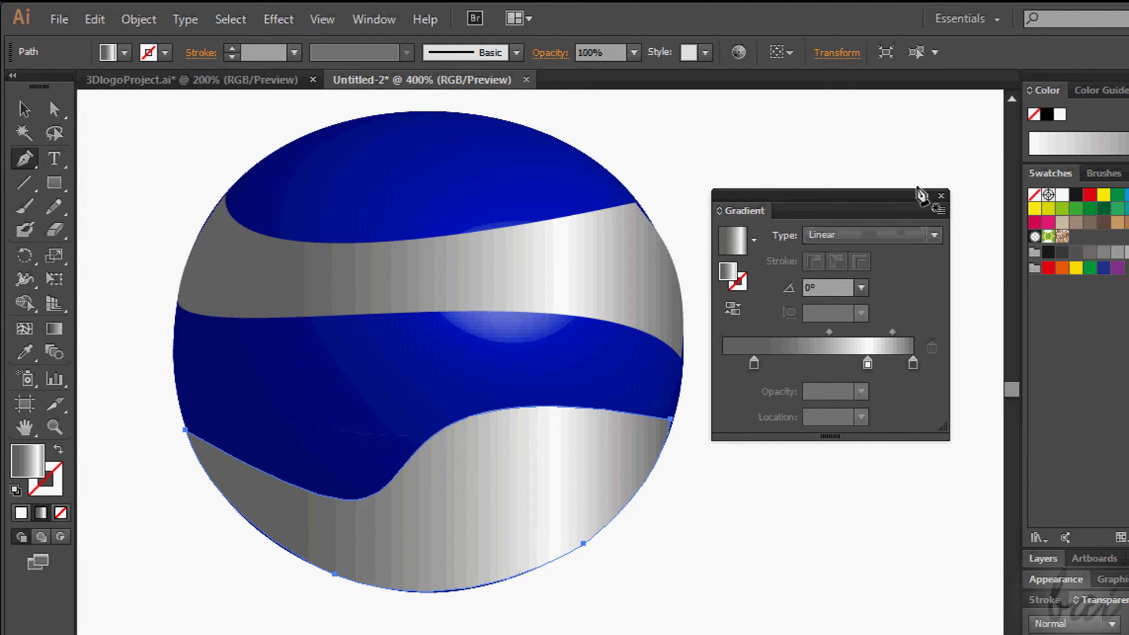
# - Close the floating Gradient panel, zoom out to check the artboard, then back to 400%
pyautogui.click(924, 197)
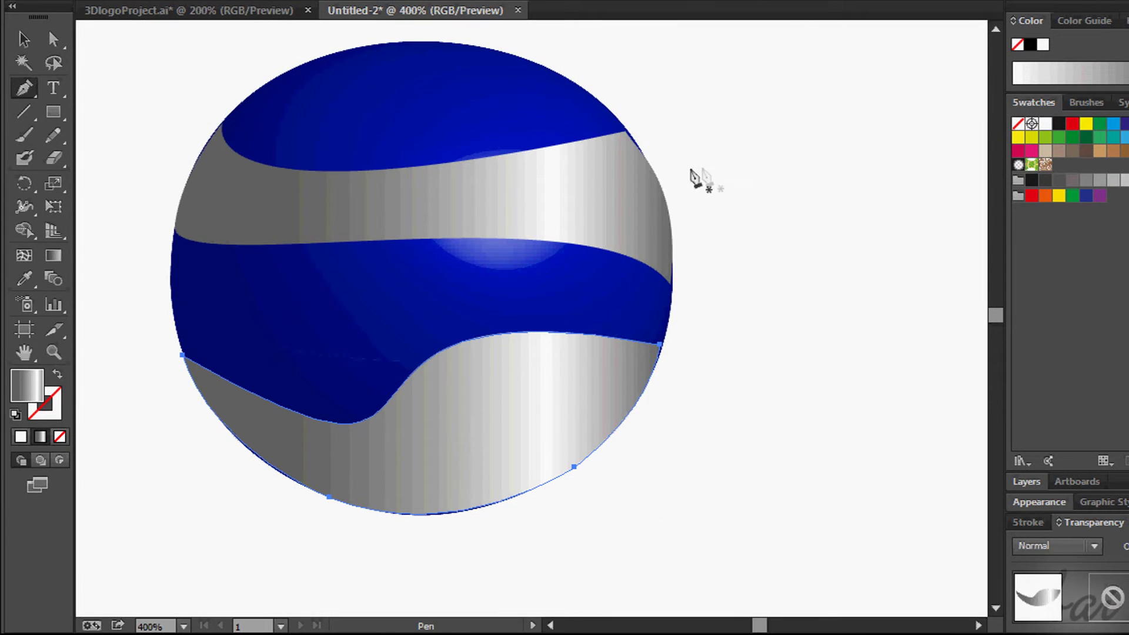
pyautogui.scroll(-1, 553, 254)
pyautogui.scroll(-2, 547, 262)
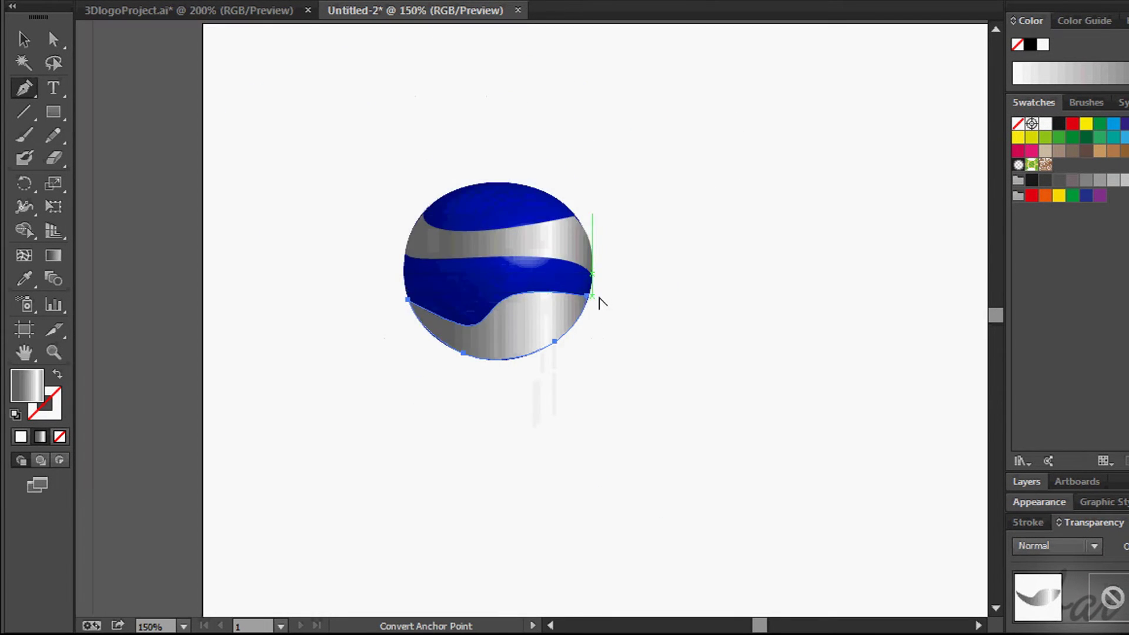
pyautogui.scroll(-2, 597, 302)
pyautogui.scroll(-1, 659, 313)
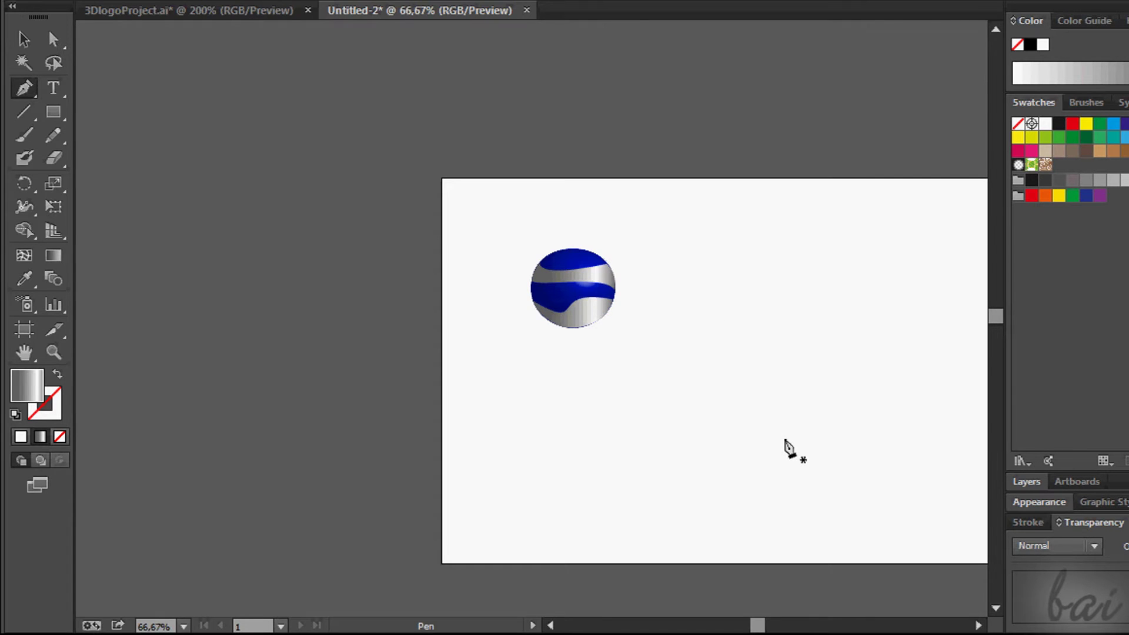
pyautogui.scroll(1, 788, 448)
pyautogui.scroll(1, 612, 320)
pyautogui.scroll(1, 585, 379)
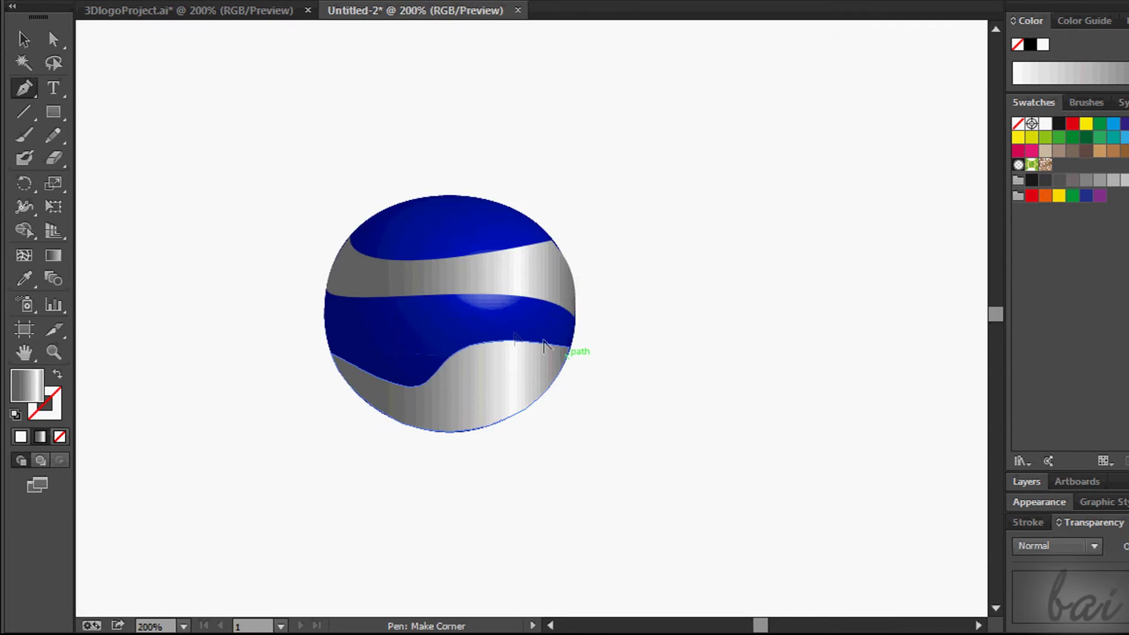
pyautogui.scroll(1, 479, 308)
pyautogui.scroll(1, 390, 262)
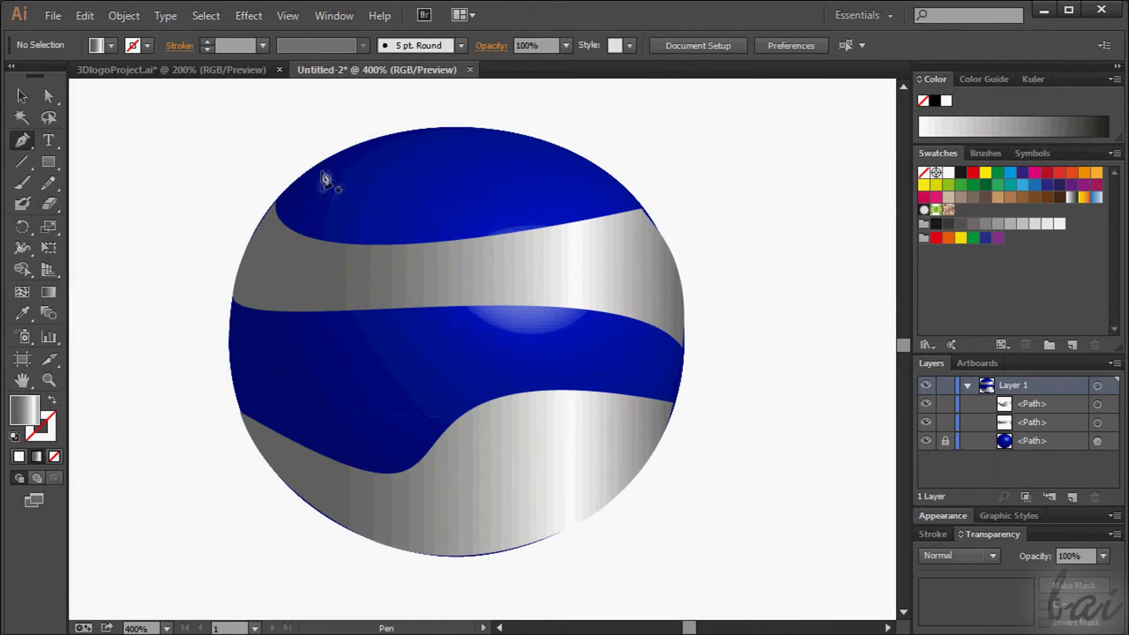
pyautogui.click(331, 157)
# - Place four corner points outlining a shape over the sphere's left side
pyautogui.click(233, 306)
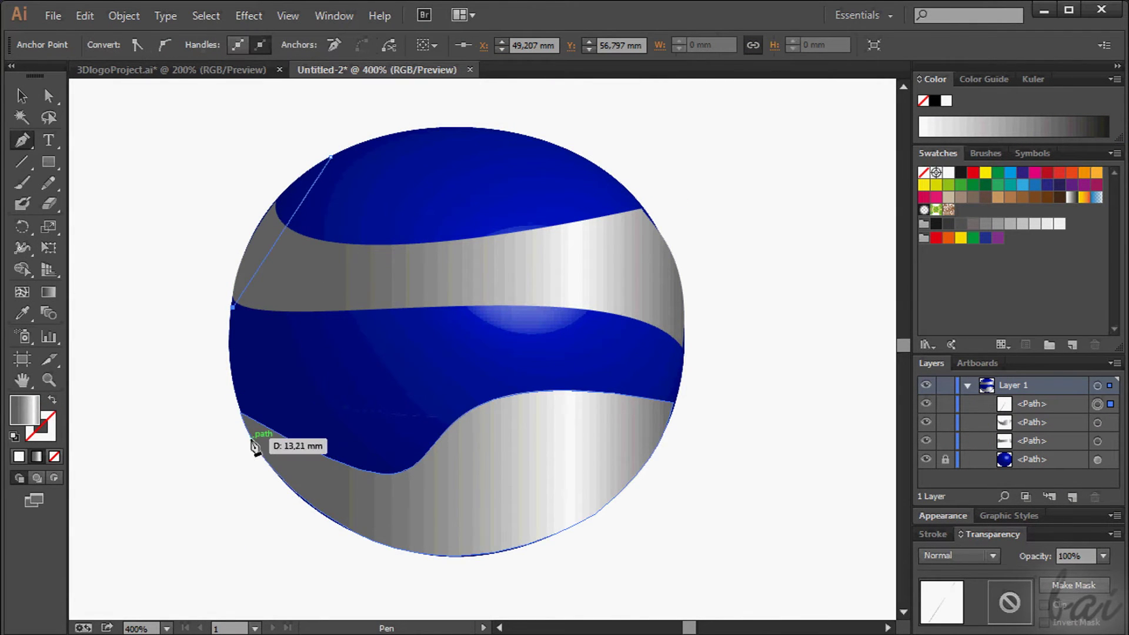
pyautogui.click(252, 438)
pyautogui.click(405, 549)
pyautogui.click(417, 341)
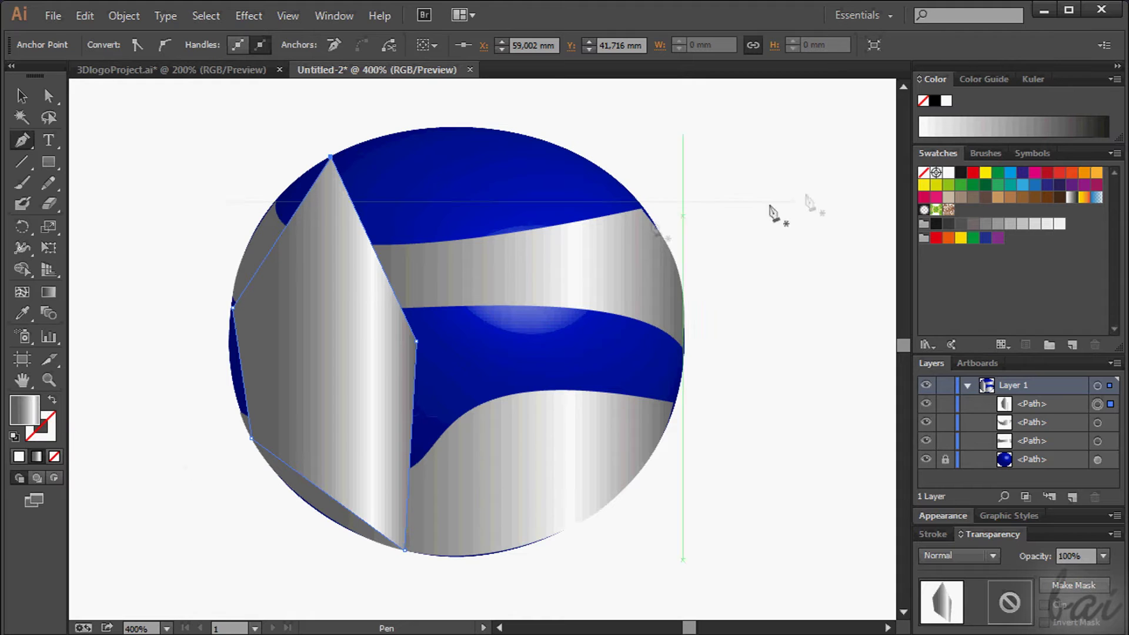
# - Fill the shape flat grey and lower its opacity to 40%
pyautogui.click(999, 228)
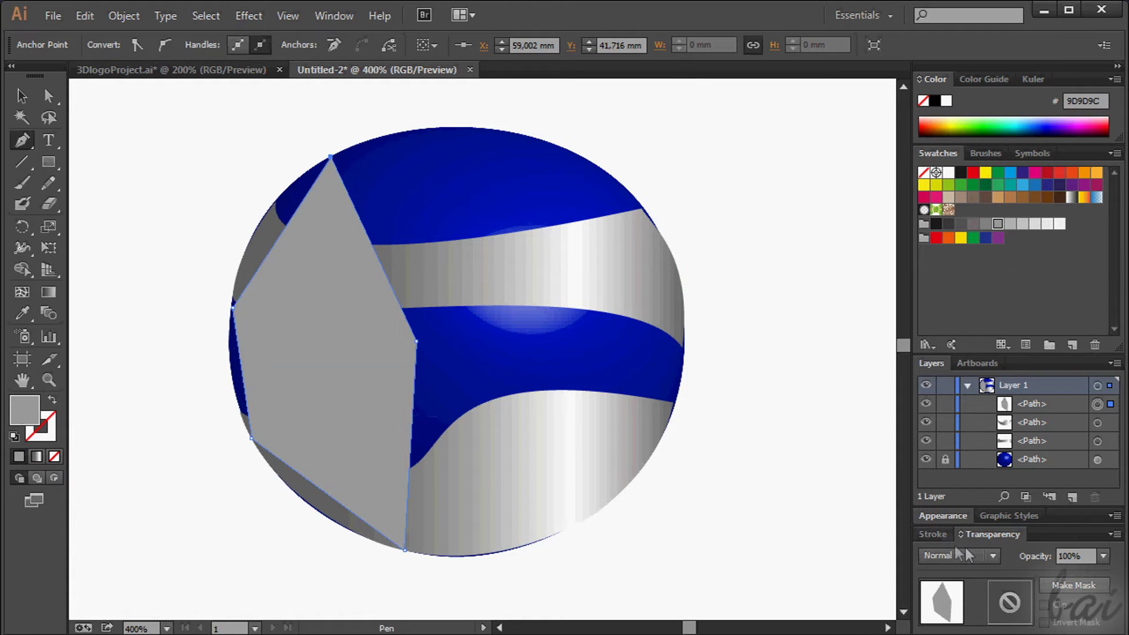
pyautogui.click(1103, 555)
pyautogui.click(1079, 478)
pyautogui.click(1103, 556)
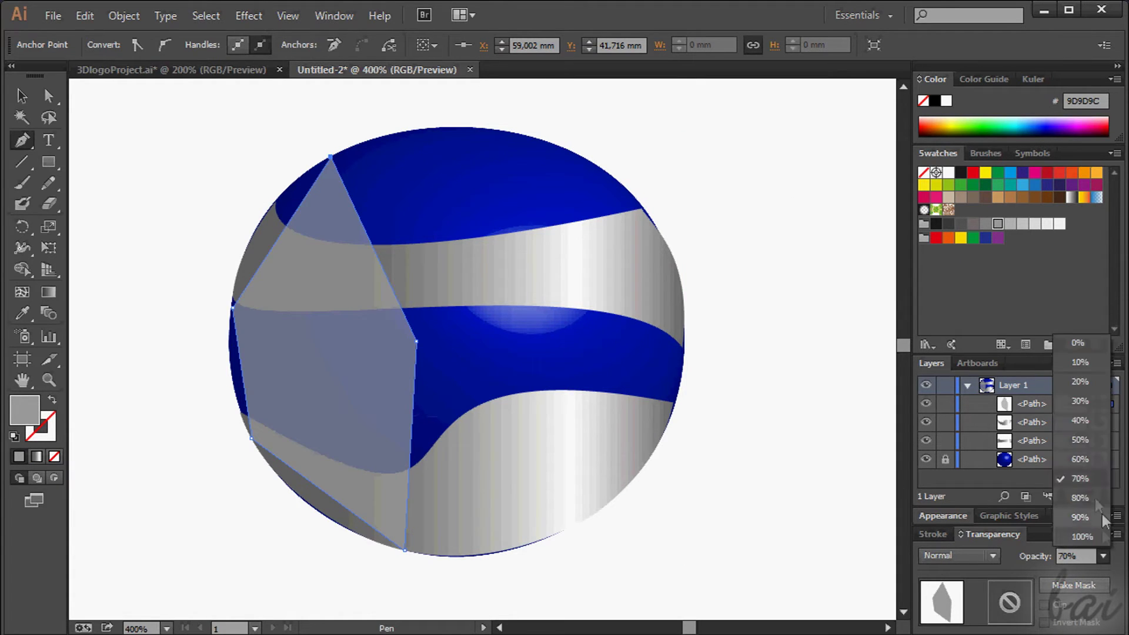
pyautogui.click(1077, 420)
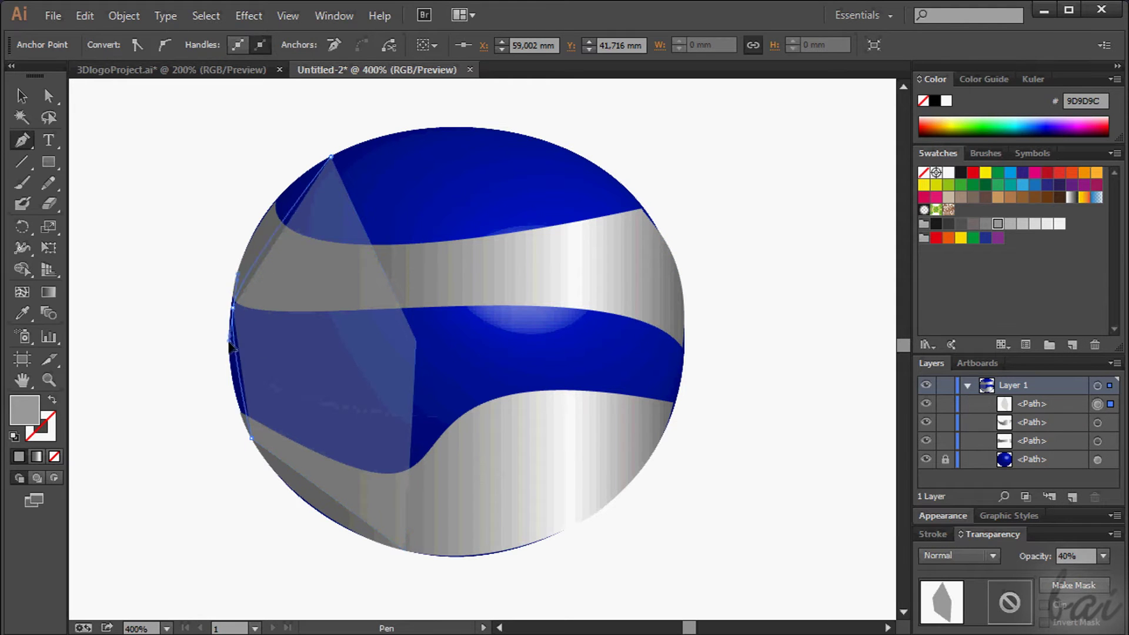
# - Drag the shape's anchors and handles so its edges curve along the sphere's rim
pyautogui.moveTo(234, 307)
pyautogui.mouseDown()
pyautogui.moveTo(227, 419)
pyautogui.moveTo(213, 398)
pyautogui.mouseUp()
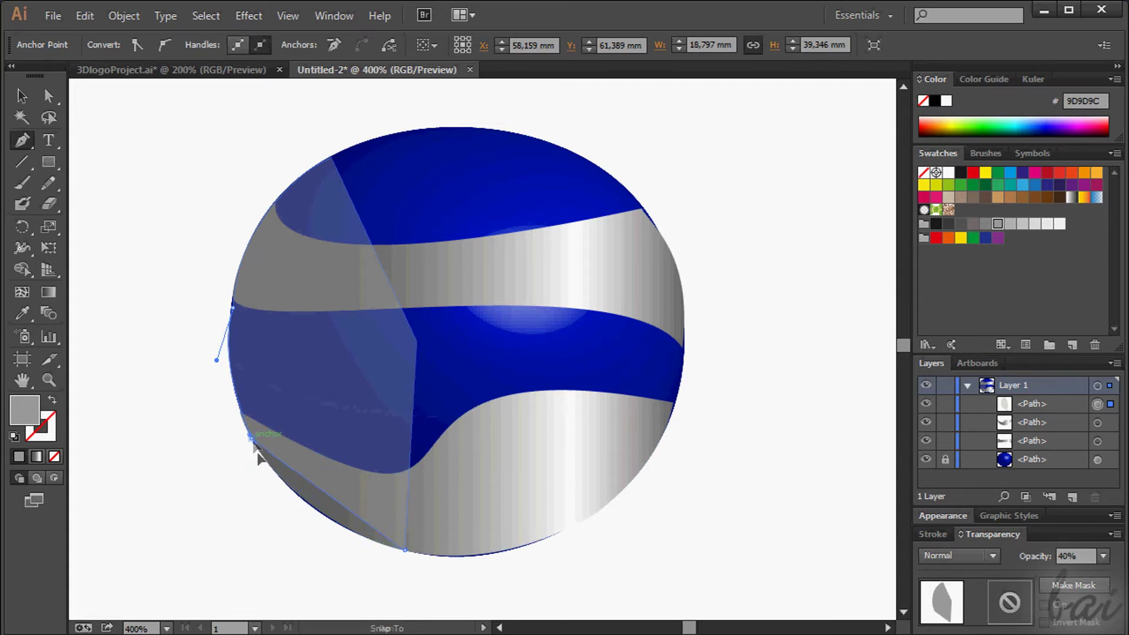
pyautogui.moveTo(252, 438); pyautogui.dragTo(303, 529)
pyautogui.moveTo(199, 350); pyautogui.dragTo(251, 438)
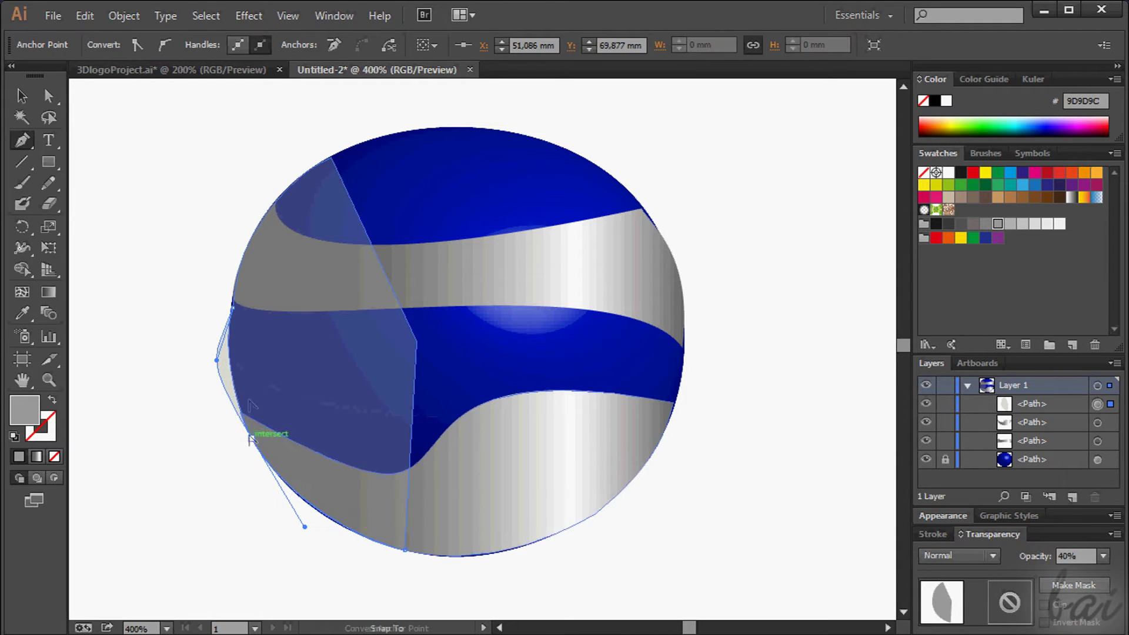
pyautogui.moveTo(417, 342); pyautogui.dragTo(400, 178)
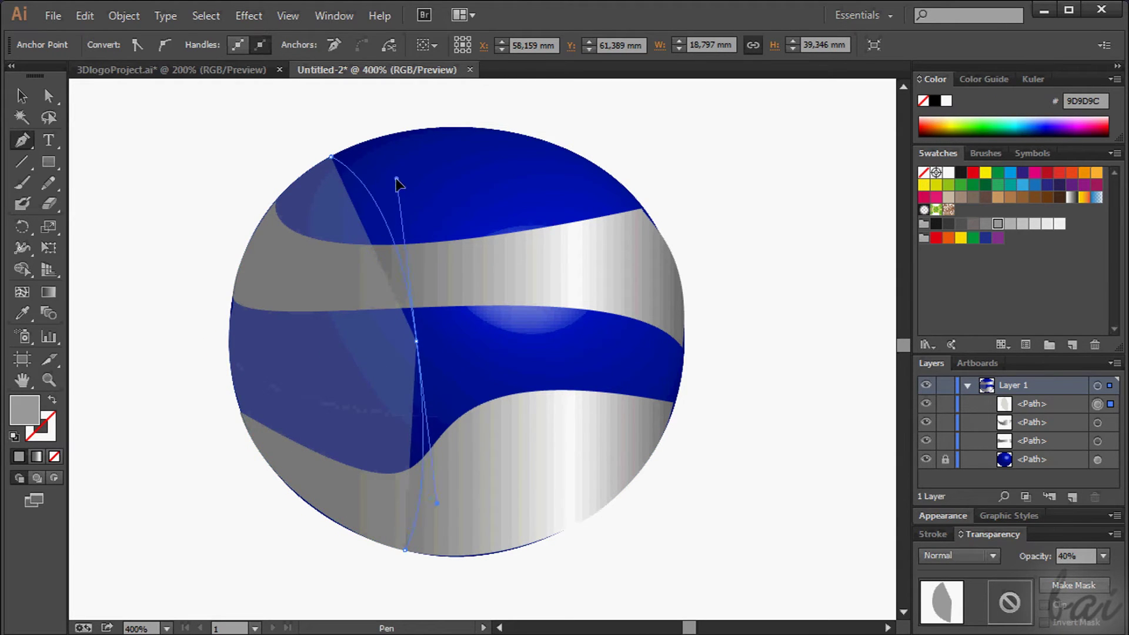
pyautogui.moveTo(416, 341); pyautogui.dragTo(409, 342)
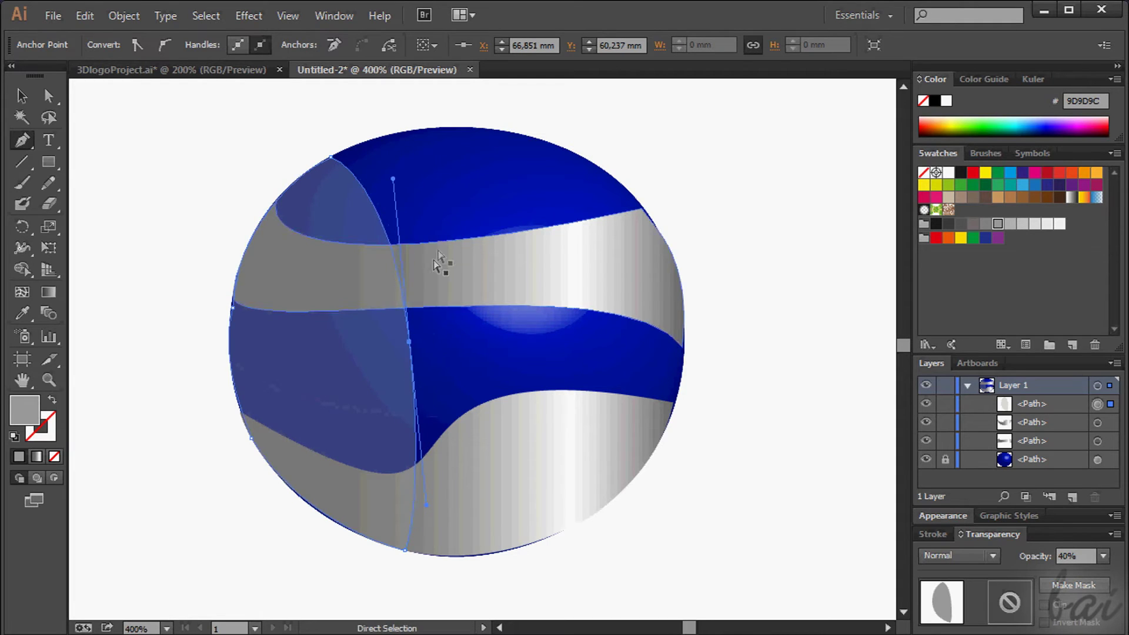
pyautogui.moveTo(404, 549); pyautogui.dragTo(376, 541)
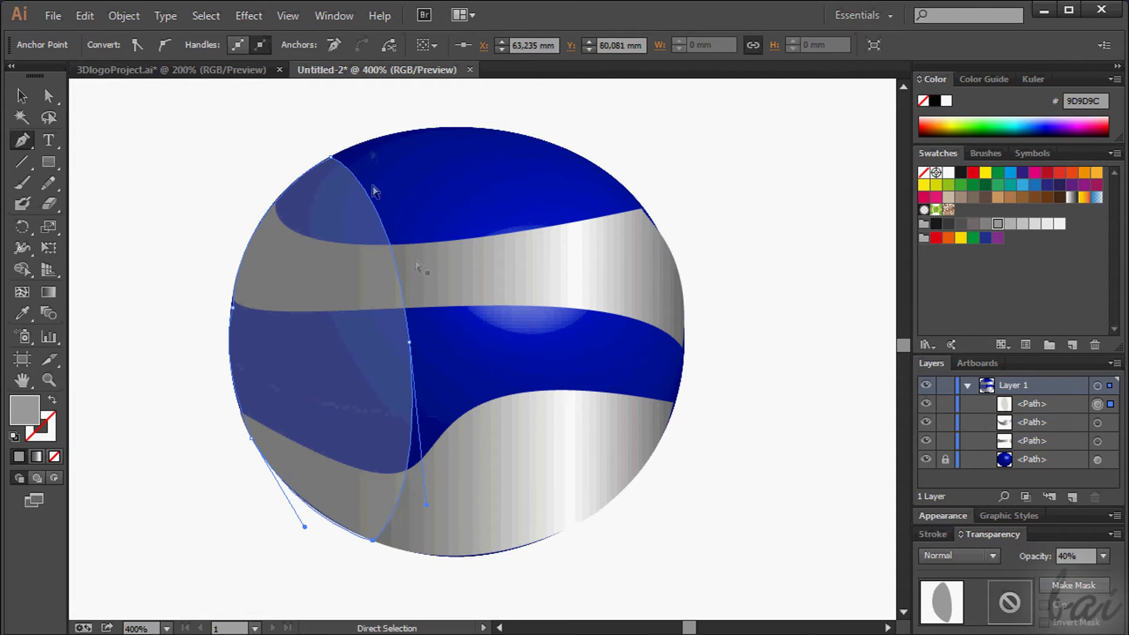
pyautogui.moveTo(330, 158)
pyautogui.mouseDown()
pyautogui.moveTo(302, 175)
pyautogui.moveTo(327, 169)
pyautogui.mouseUp()
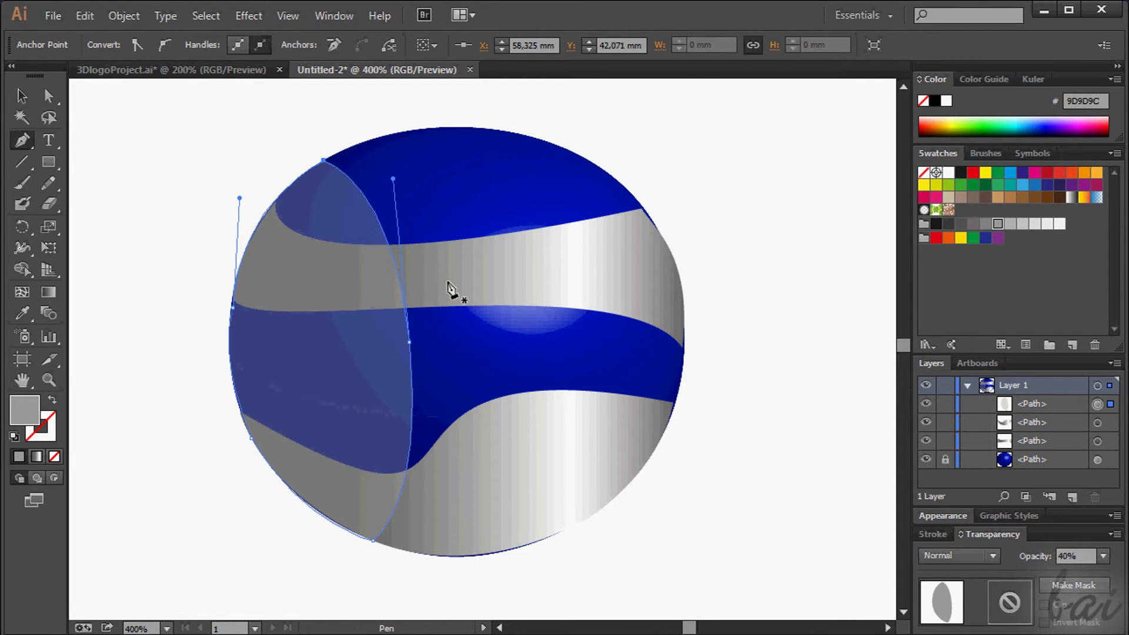
pyautogui.keyDown('ctrl'); pyautogui.click(757, 377); pyautogui.keyUp('ctrl')
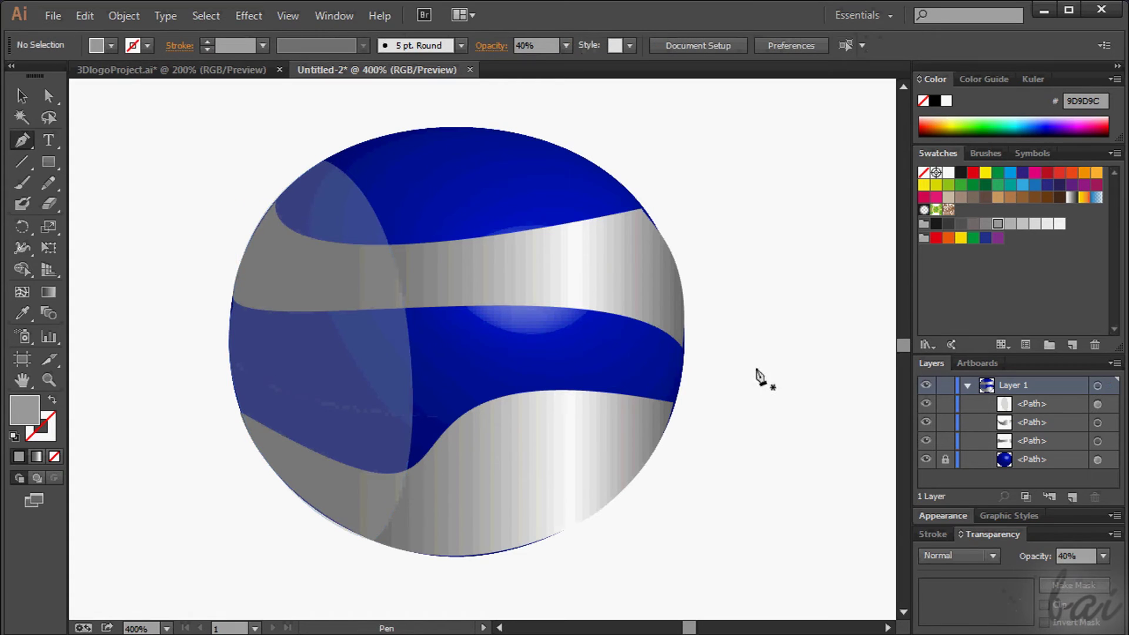
# - Make the shadow shape black and fade it to 10% opacity
pyautogui.click(1098, 404)
pyautogui.click(937, 227)
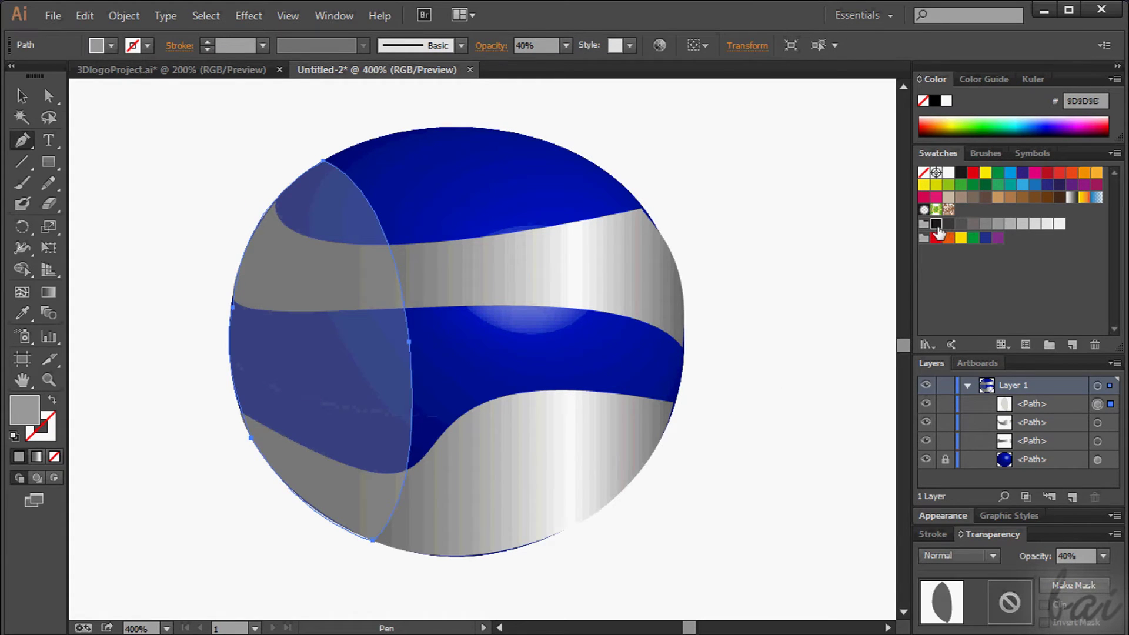
pyautogui.click(1104, 559)
pyautogui.click(1092, 404)
pyautogui.click(1104, 559)
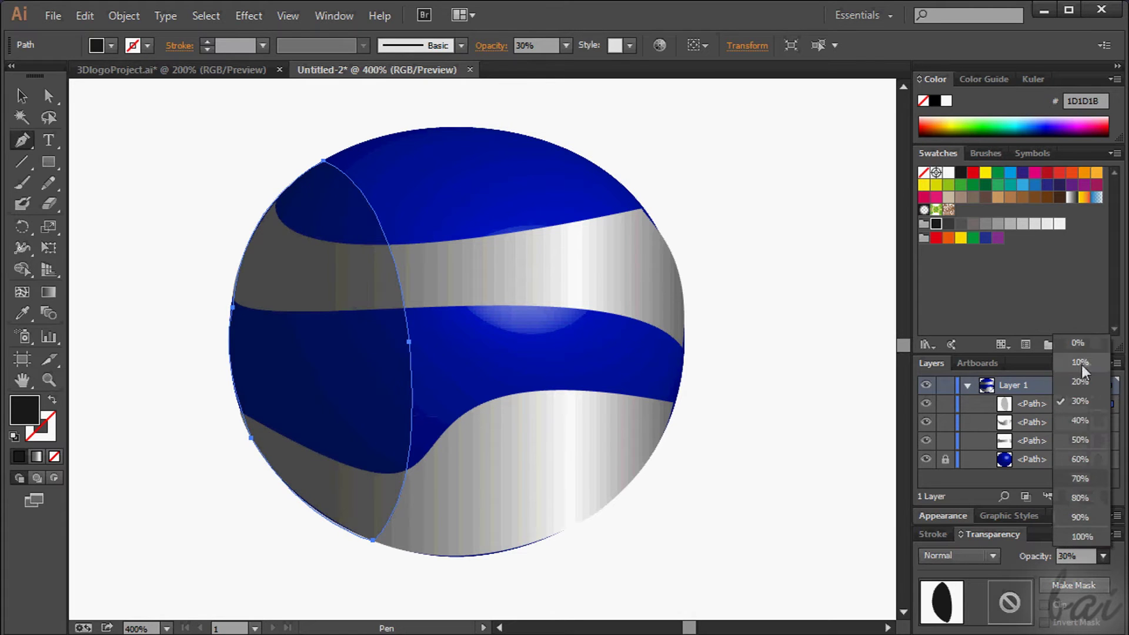
pyautogui.click(1085, 385)
pyautogui.click(1104, 556)
pyautogui.click(1074, 371)
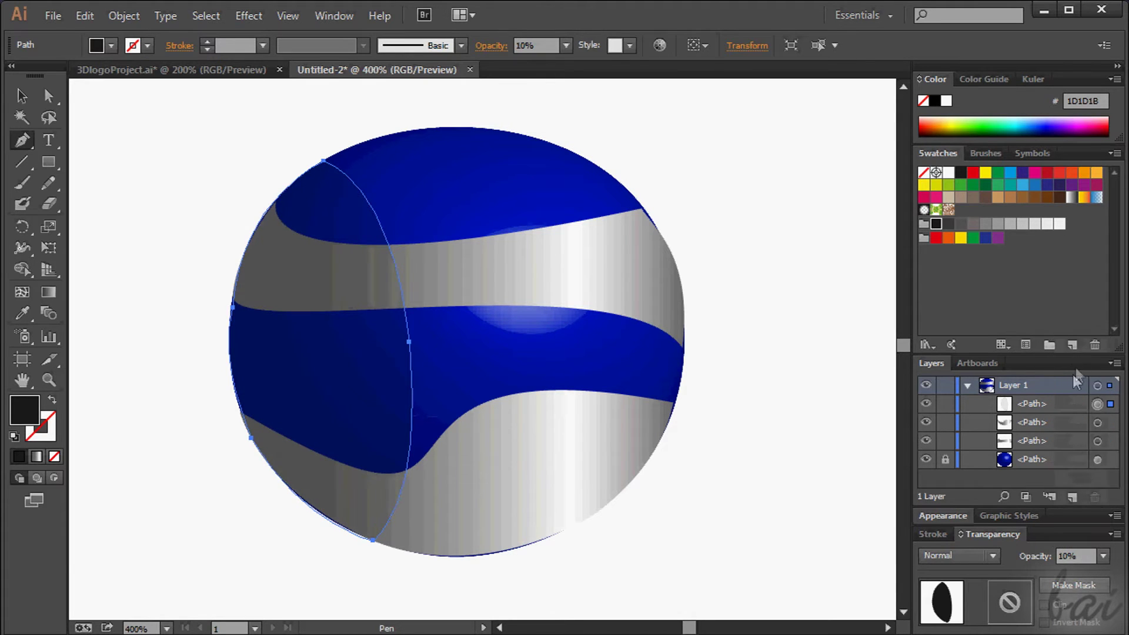
pyautogui.keyDown('ctrl'); pyautogui.click(781, 454); pyautogui.keyUp('ctrl')
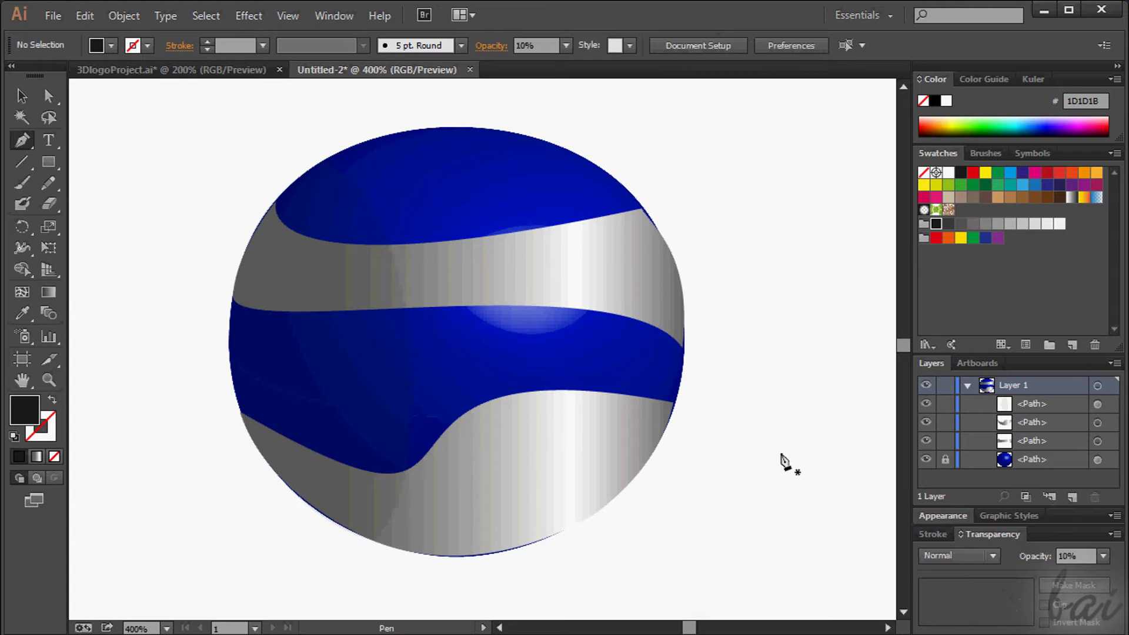
# - Draw a closed Pen polygon with points all around the sphere's edge
pyautogui.scroll(1, 470, 365)
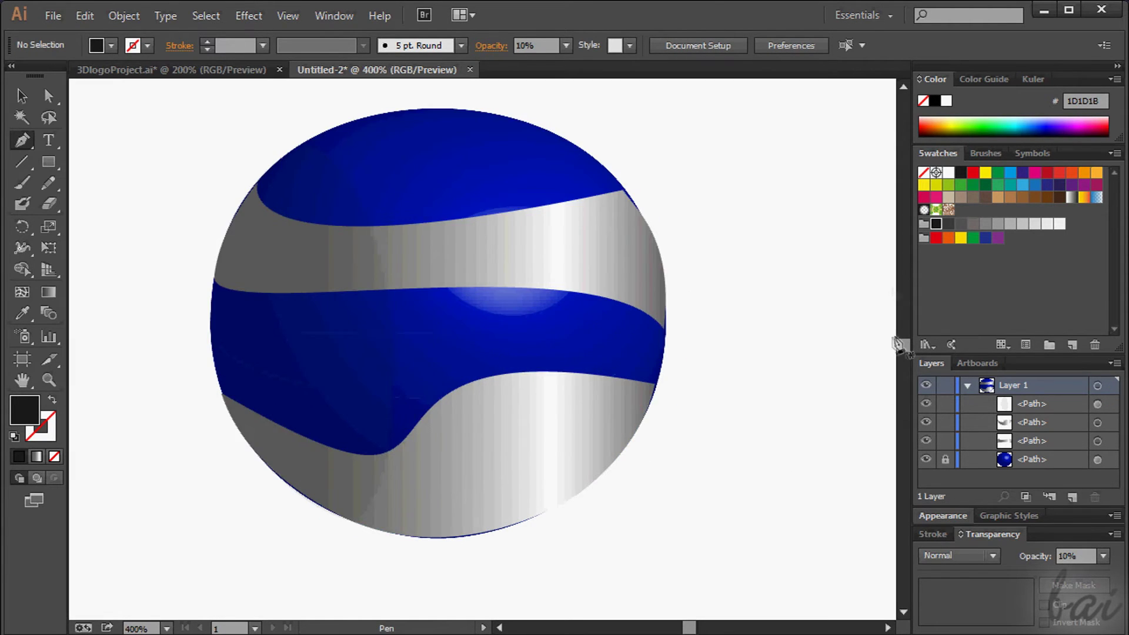
pyautogui.click(413, 110)
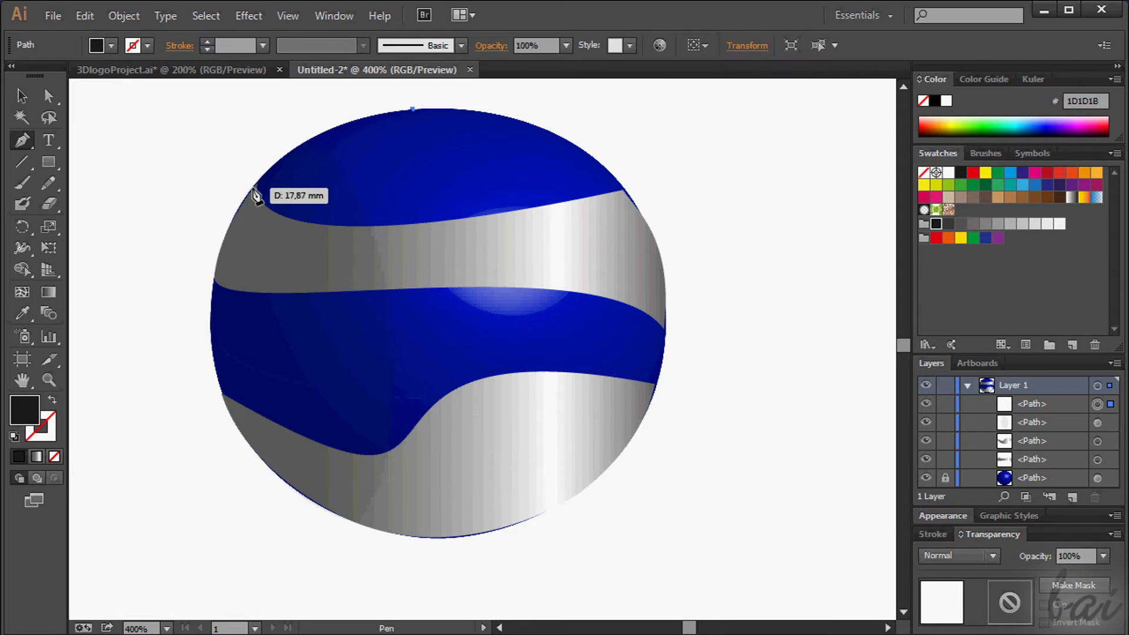
pyautogui.moveTo(252, 188); pyautogui.dragTo(229, 405)
pyautogui.click(225, 402)
pyautogui.click(385, 531)
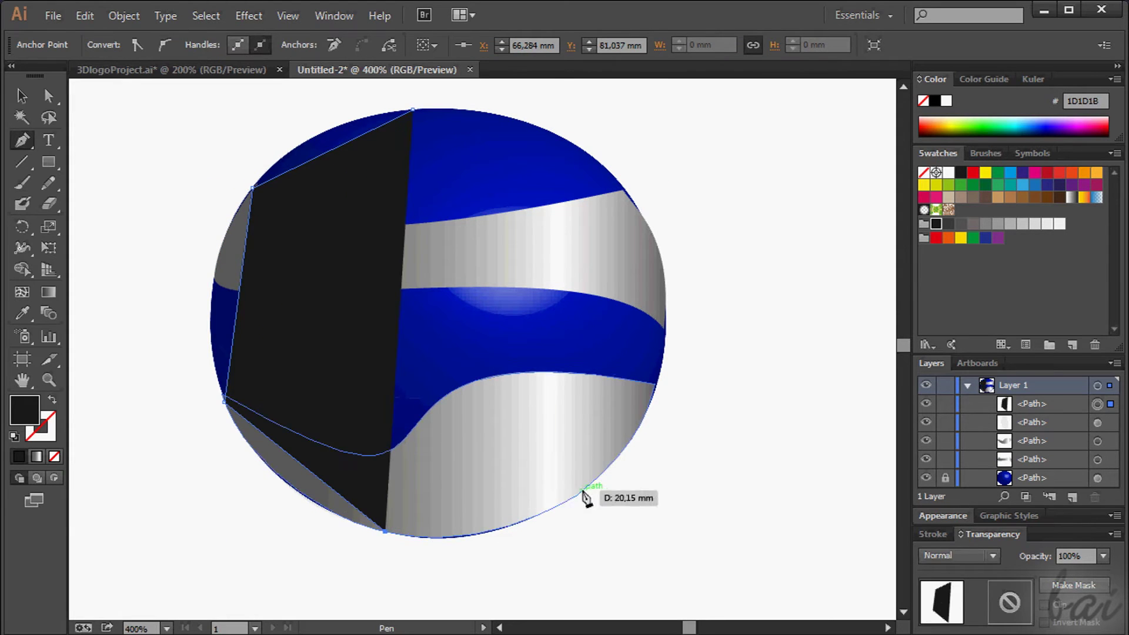
pyautogui.click(581, 489)
pyautogui.click(667, 326)
pyautogui.click(603, 157)
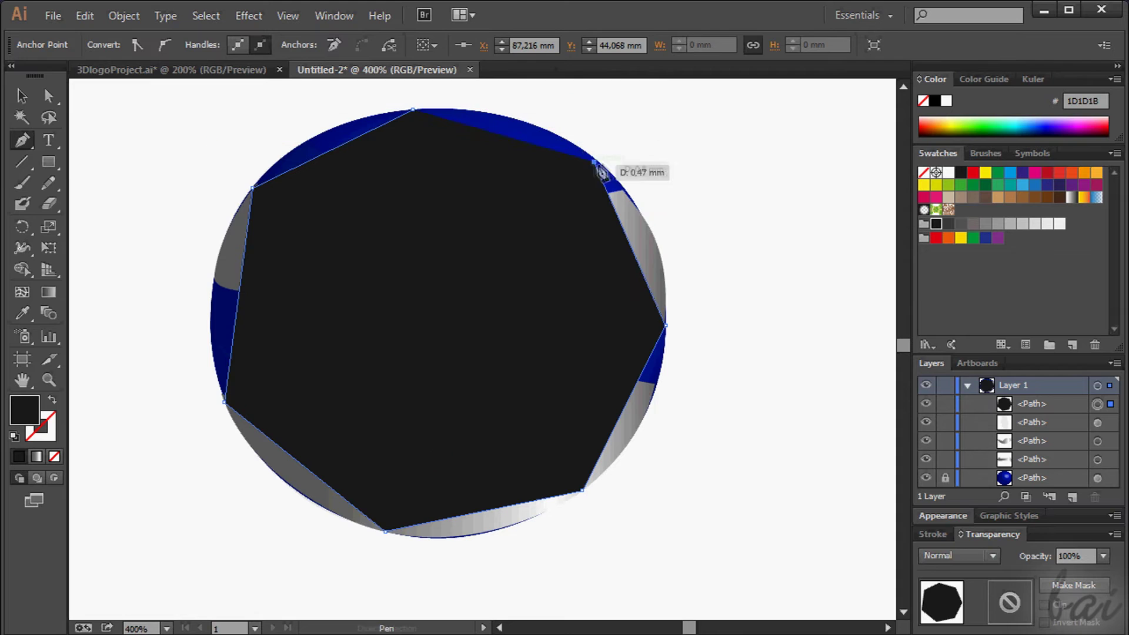
pyautogui.moveTo(597, 165); pyautogui.dragTo(600, 161)
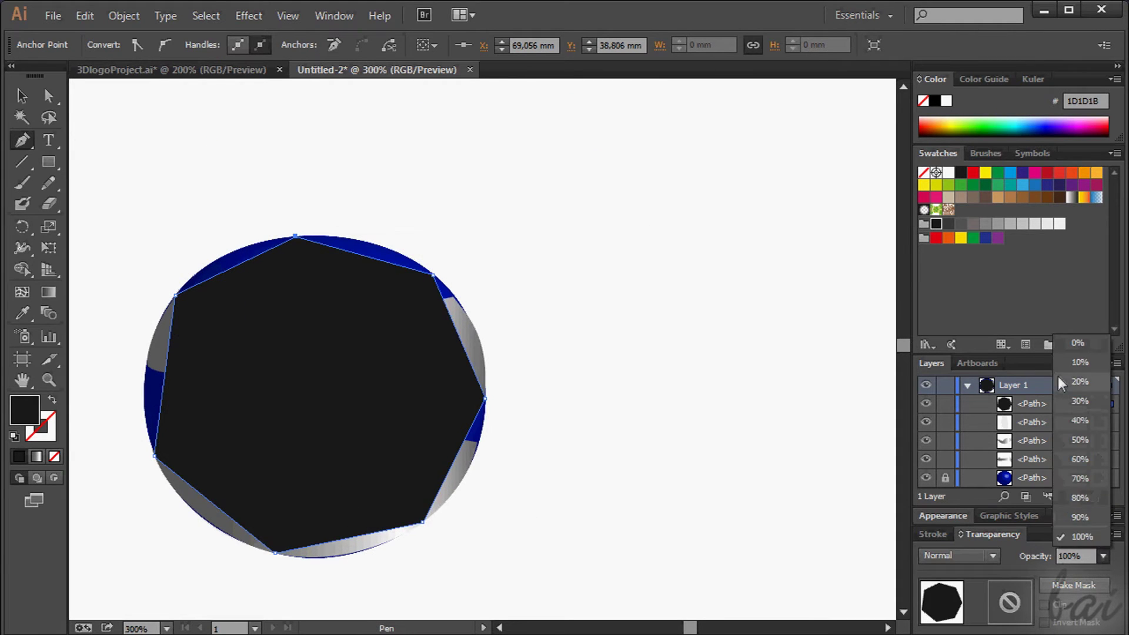
# - Round the polygon's top-left, top and bottom points to follow the sphere's rim
pyautogui.scroll(1, 76, 315)
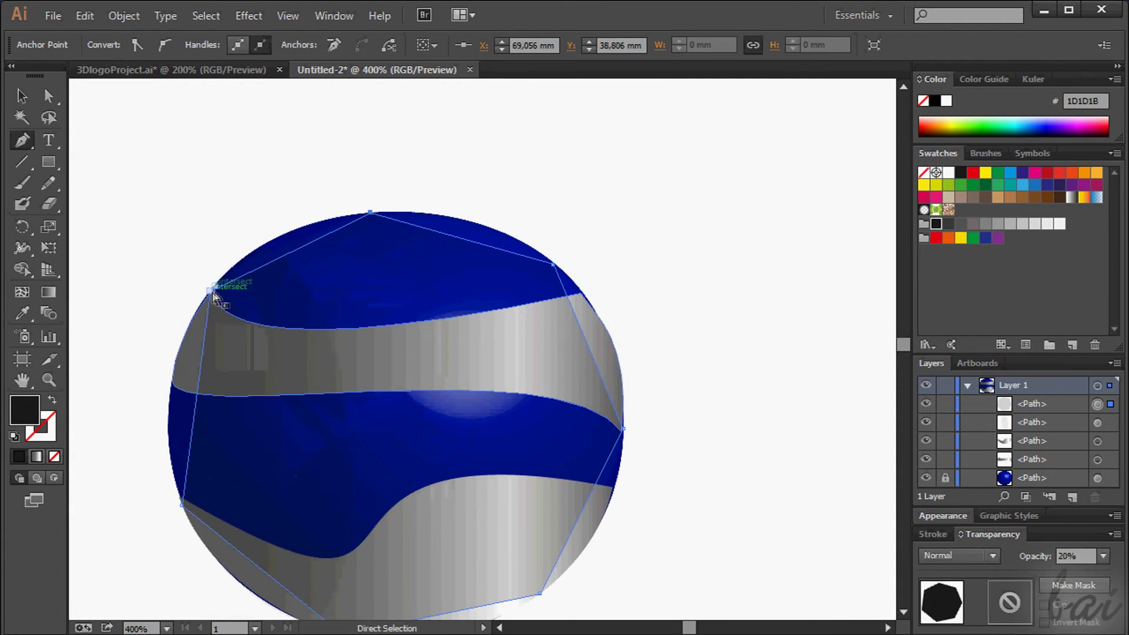
pyautogui.moveTo(210, 290); pyautogui.dragTo(140, 377)
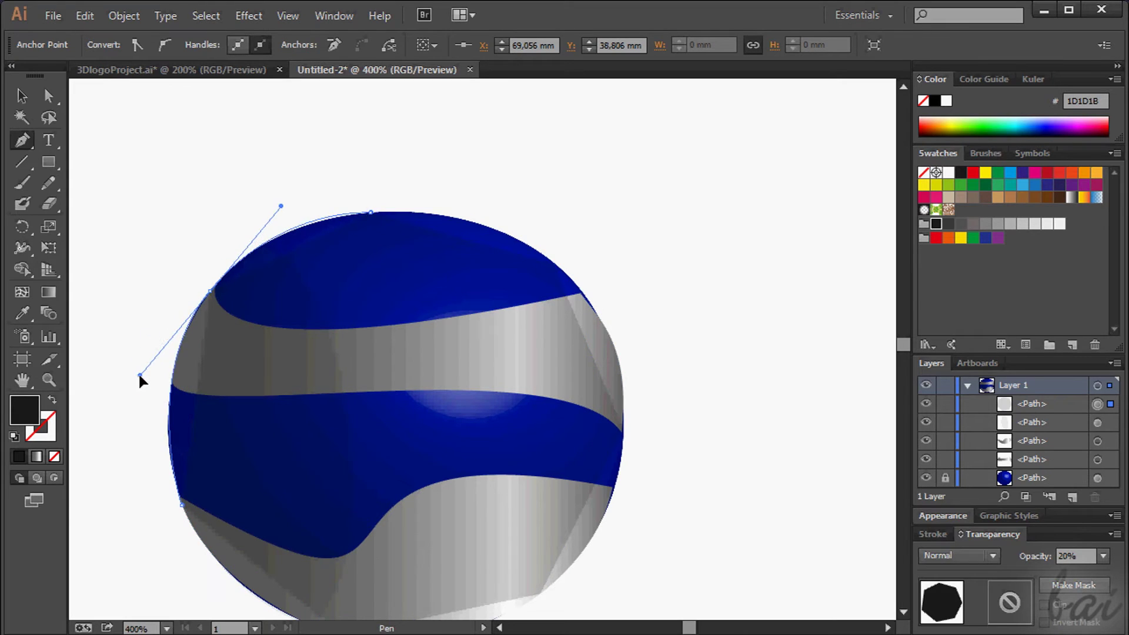
pyautogui.moveTo(282, 201); pyautogui.dragTo(270, 218)
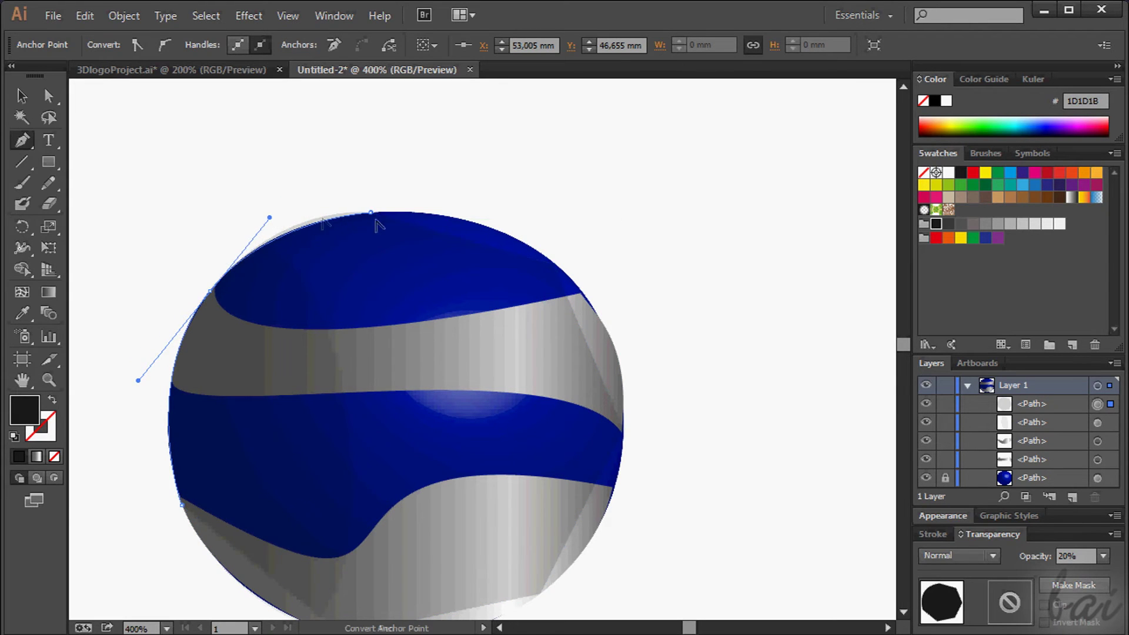
pyautogui.moveTo(371, 213); pyautogui.dragTo(256, 228)
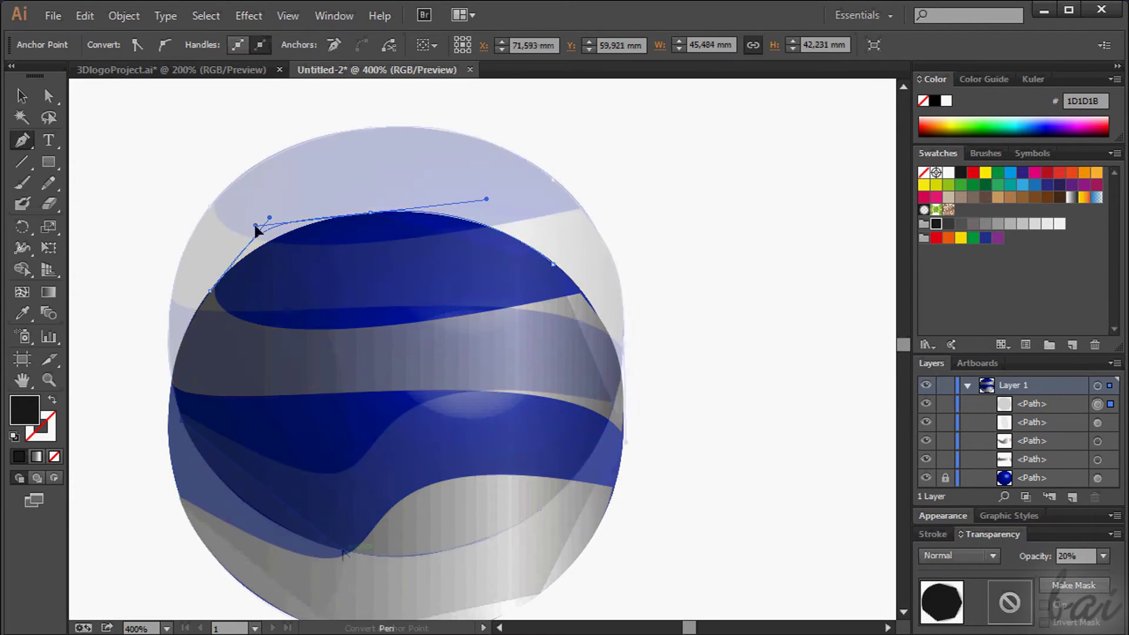
pyautogui.moveTo(342, 551); pyautogui.dragTo(457, 579)
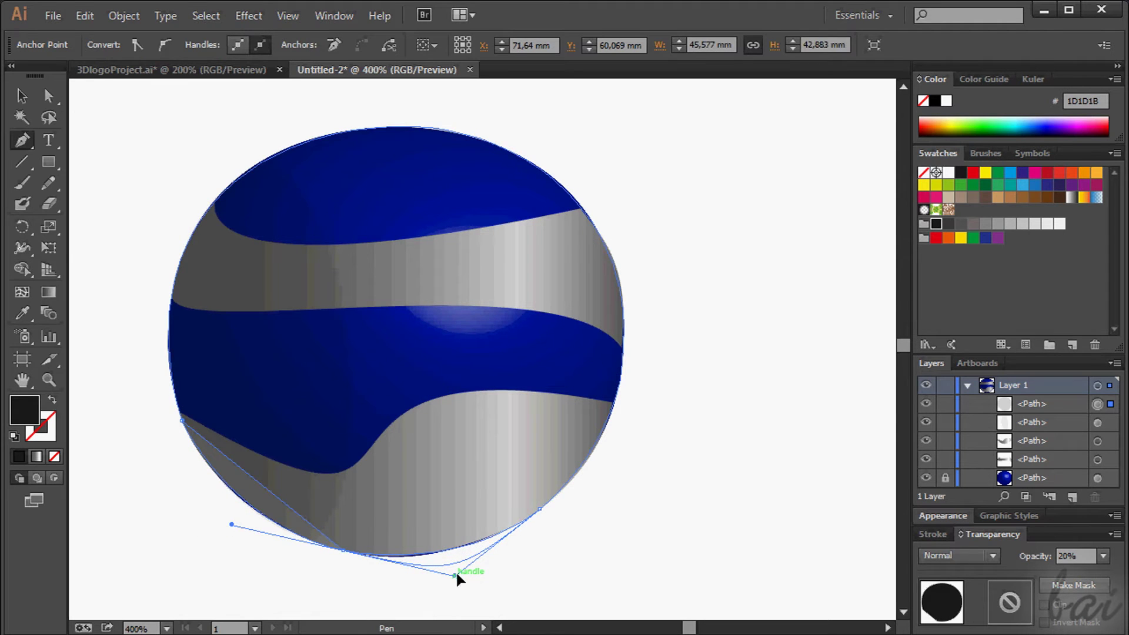
pyautogui.keyDown('alt'); pyautogui.click(343, 551); pyautogui.keyUp('alt')
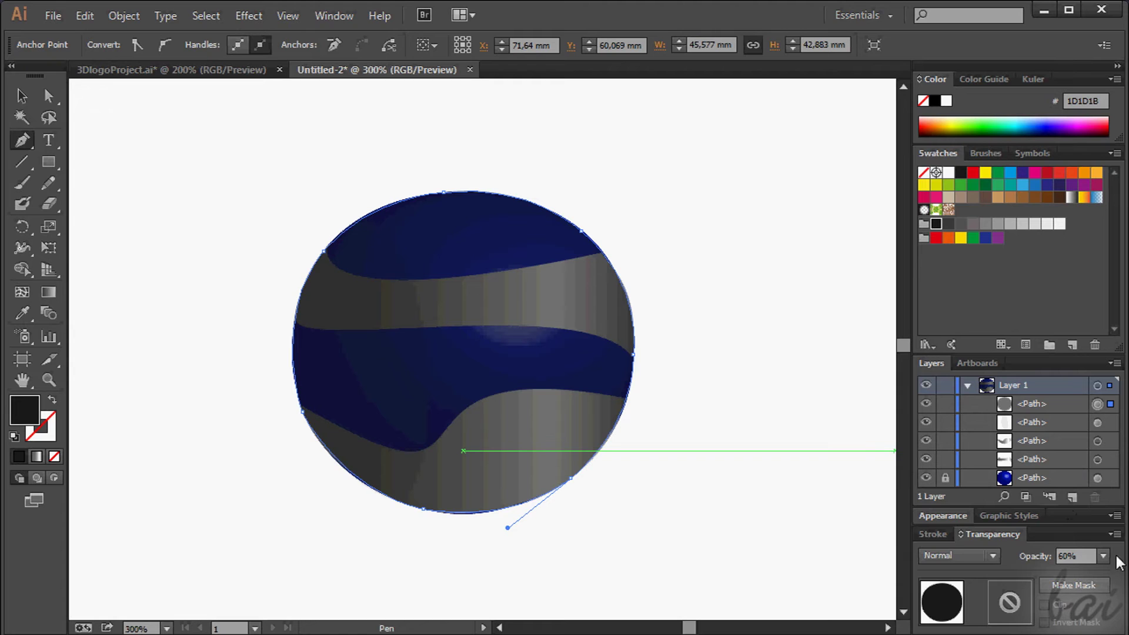
# - Give the overlay shape a linear gradient and remove its middle white stop
pyautogui.click(333, 16)
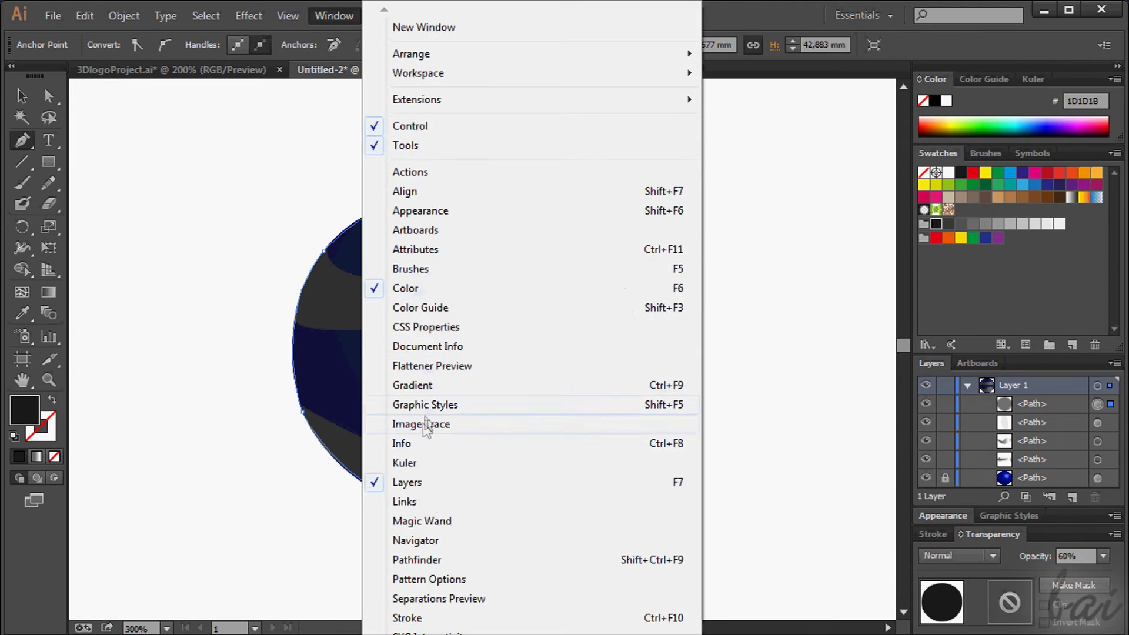
pyautogui.click(423, 383)
pyautogui.moveTo(578, 202); pyautogui.dragTo(803, 249)
pyautogui.click(686, 372)
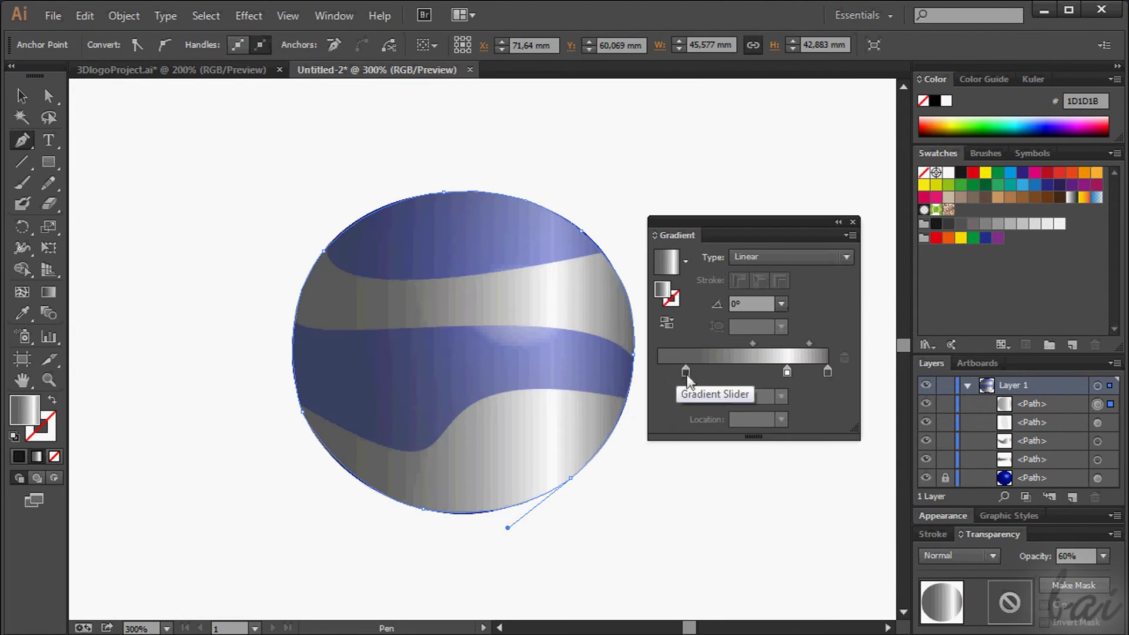
pyautogui.moveTo(787, 371); pyautogui.dragTo(788, 411)
pyautogui.moveTo(685, 371); pyautogui.dragTo(667, 372)
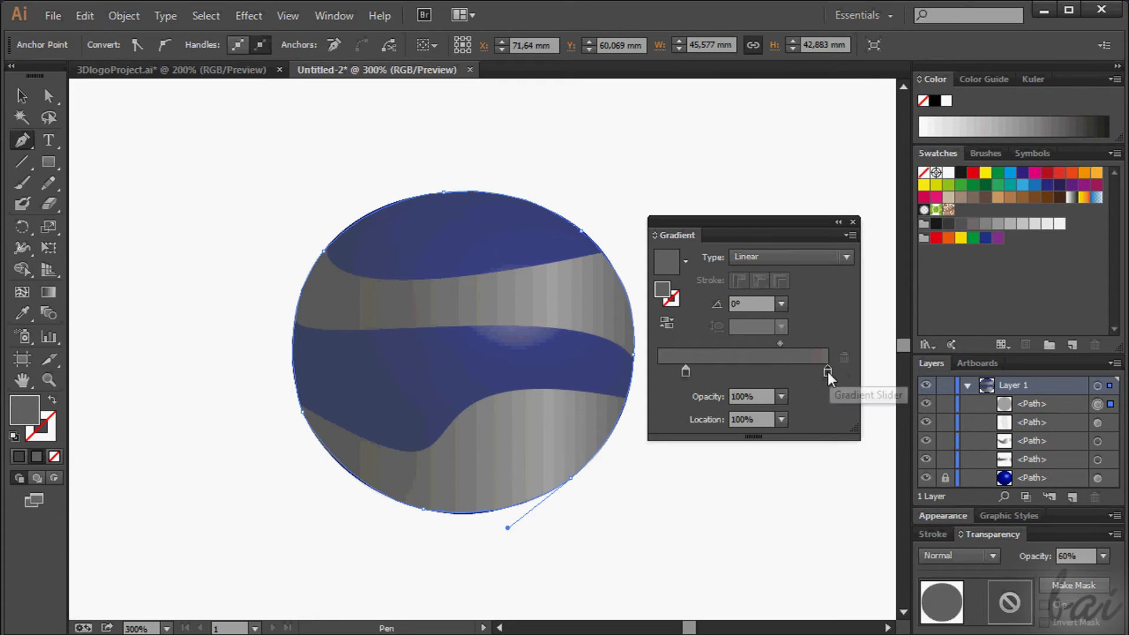
# - Make the gradient run from near-black on the left to a fully transparent right end
pyautogui.click(826, 372)
pyautogui.click(781, 396)
pyautogui.click(800, 419)
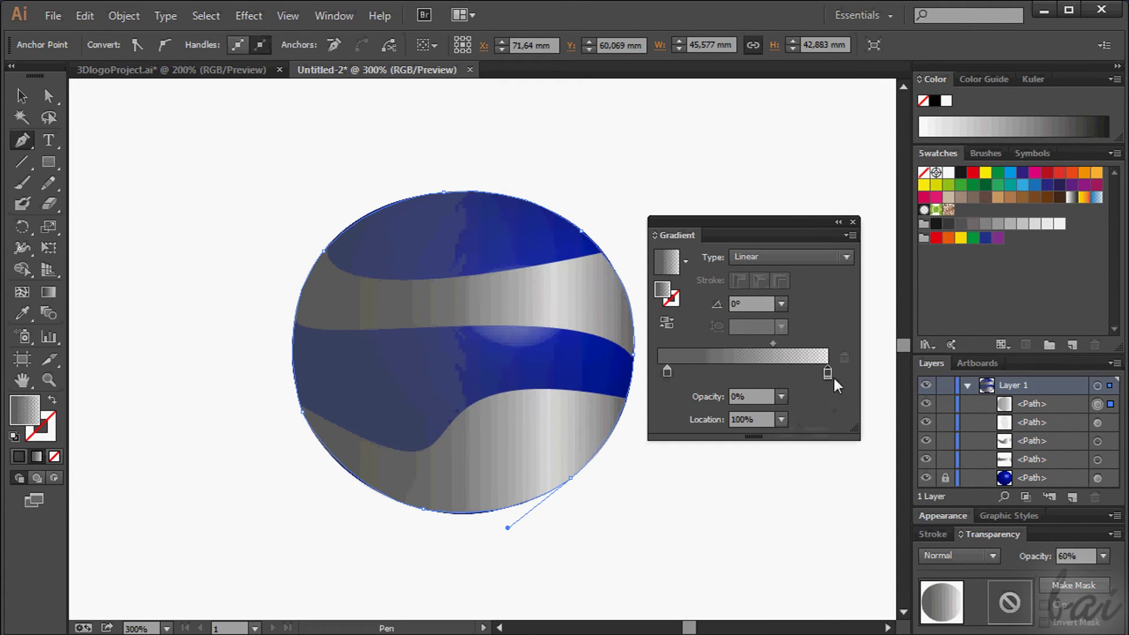
pyautogui.click(667, 372)
pyautogui.doubleClick(667, 373)
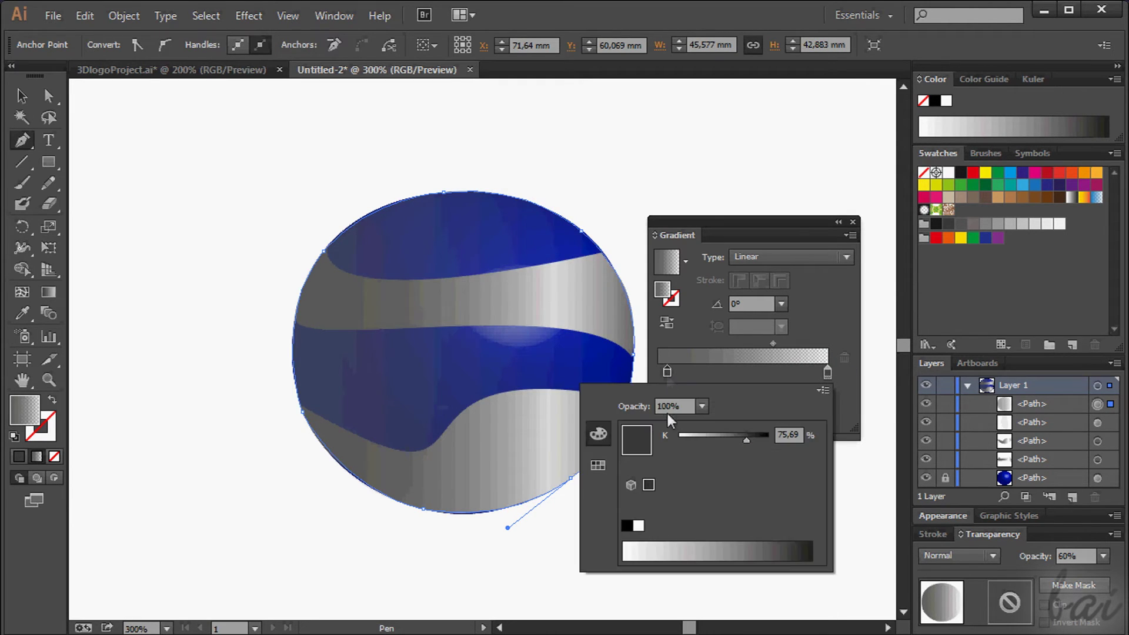
pyautogui.click(812, 550)
pyautogui.click(828, 372)
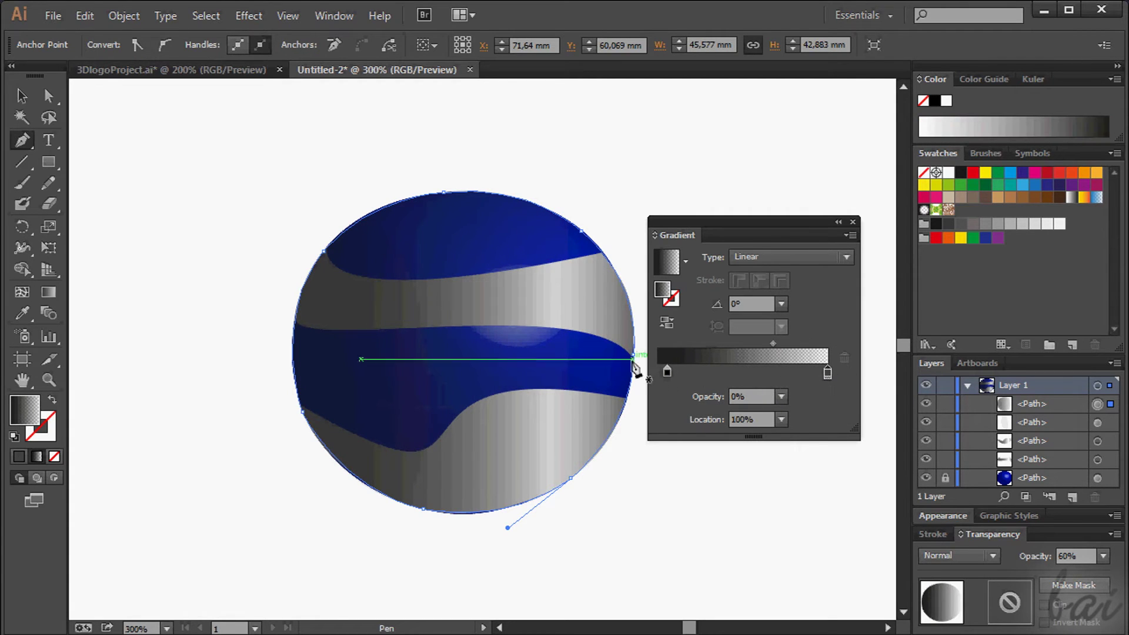
# - Shift the gradient midpoint left to about 61% to rebalance the shading
pyautogui.moveTo(770, 344); pyautogui.dragTo(762, 344)
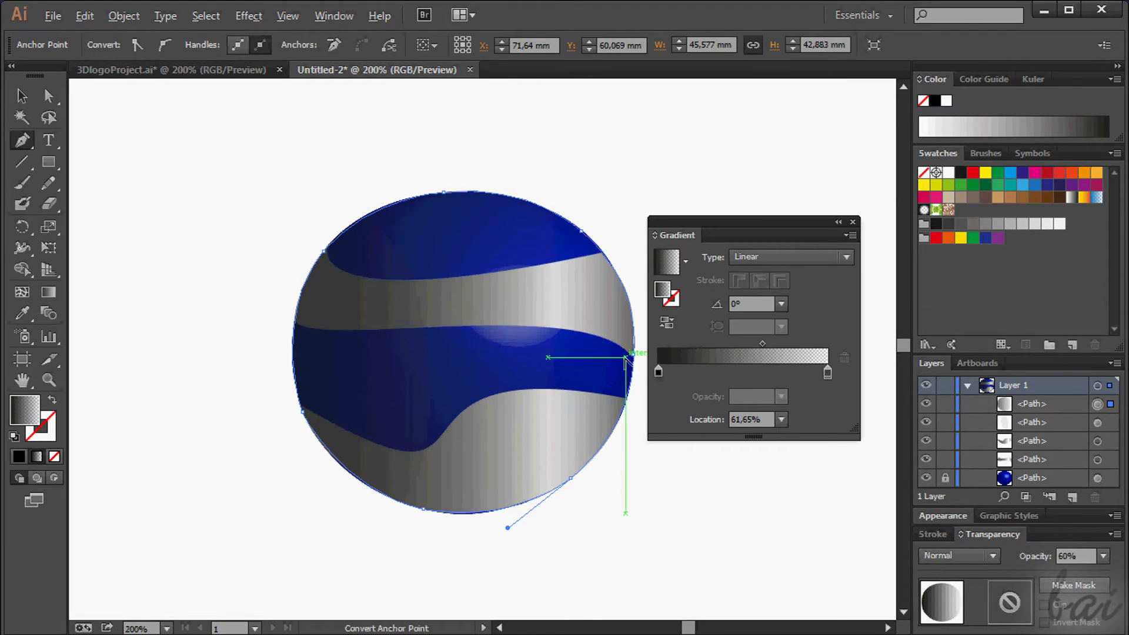
pyautogui.hotkey('ctrl', '1')
pyautogui.moveTo(703, 237); pyautogui.dragTo(763, 238)
pyautogui.moveTo(821, 345); pyautogui.dragTo(840, 345)
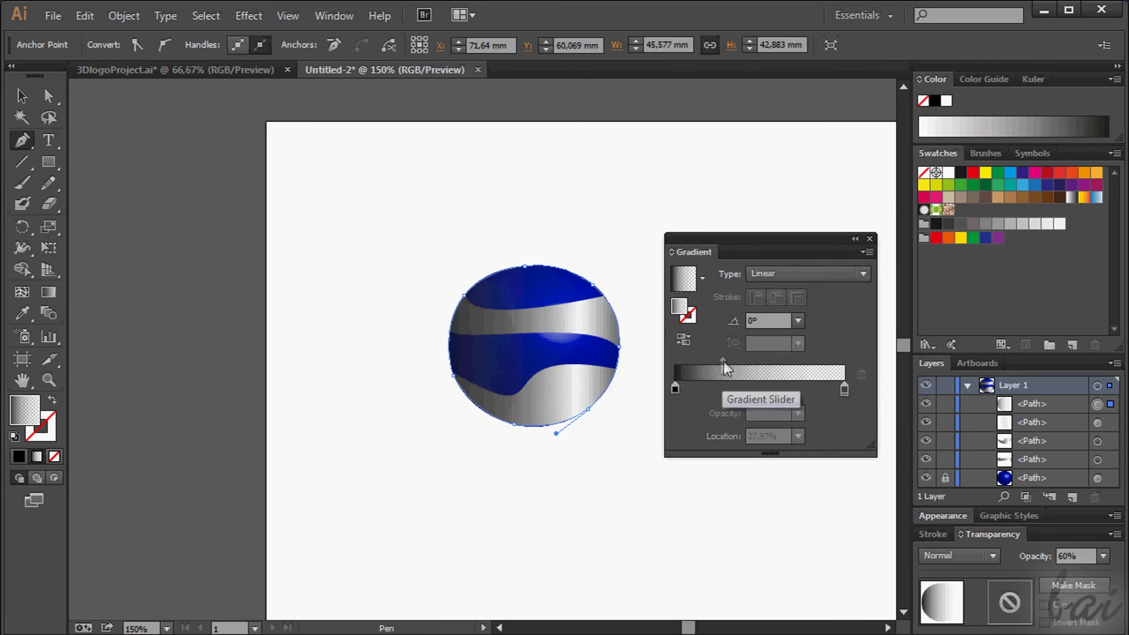
pyautogui.moveTo(726, 366)
pyautogui.mouseDown()
pyautogui.moveTo(715, 367)
pyautogui.moveTo(729, 368)
pyautogui.mouseUp()
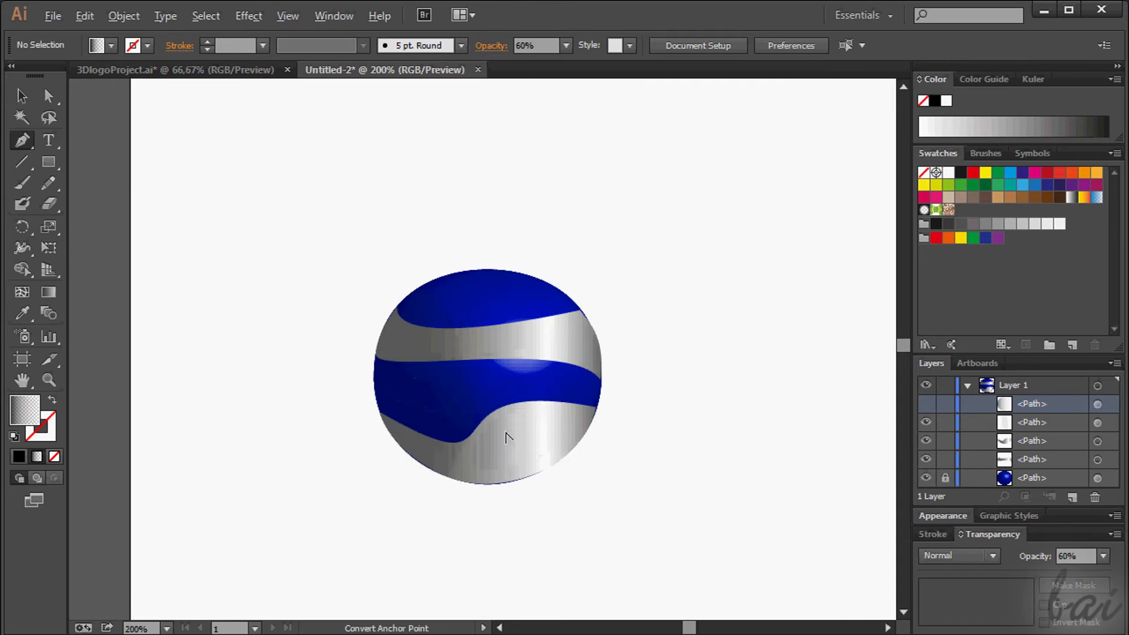
pyautogui.scroll(1, 567, 382)
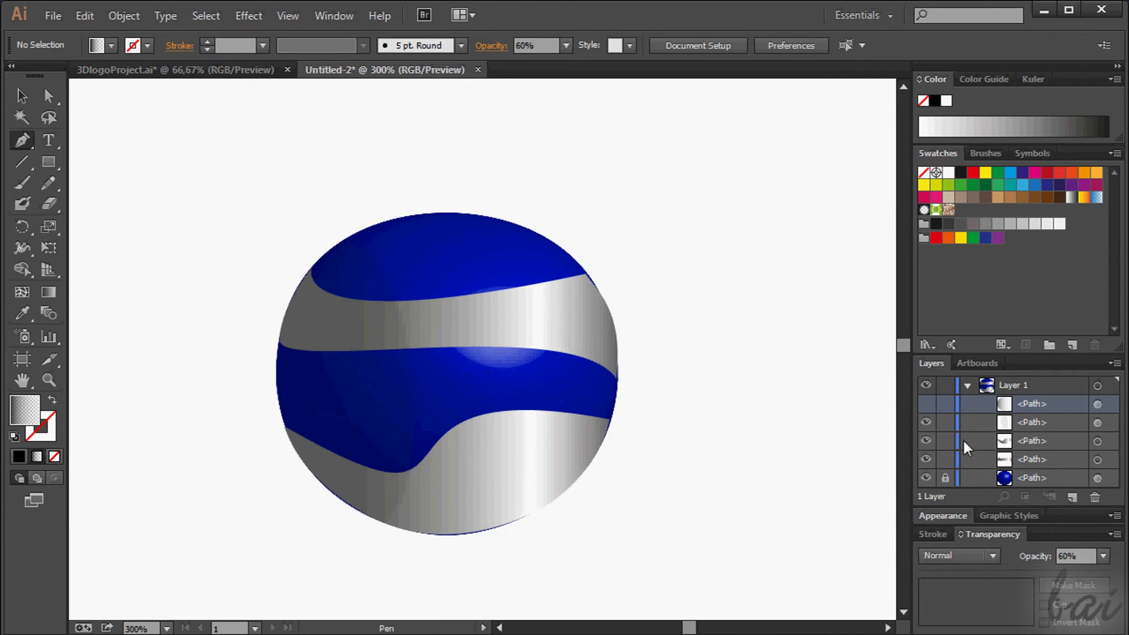
# - Hide both silver bands and draw an unfilled four-point shape over the highlight
pyautogui.click(927, 442)
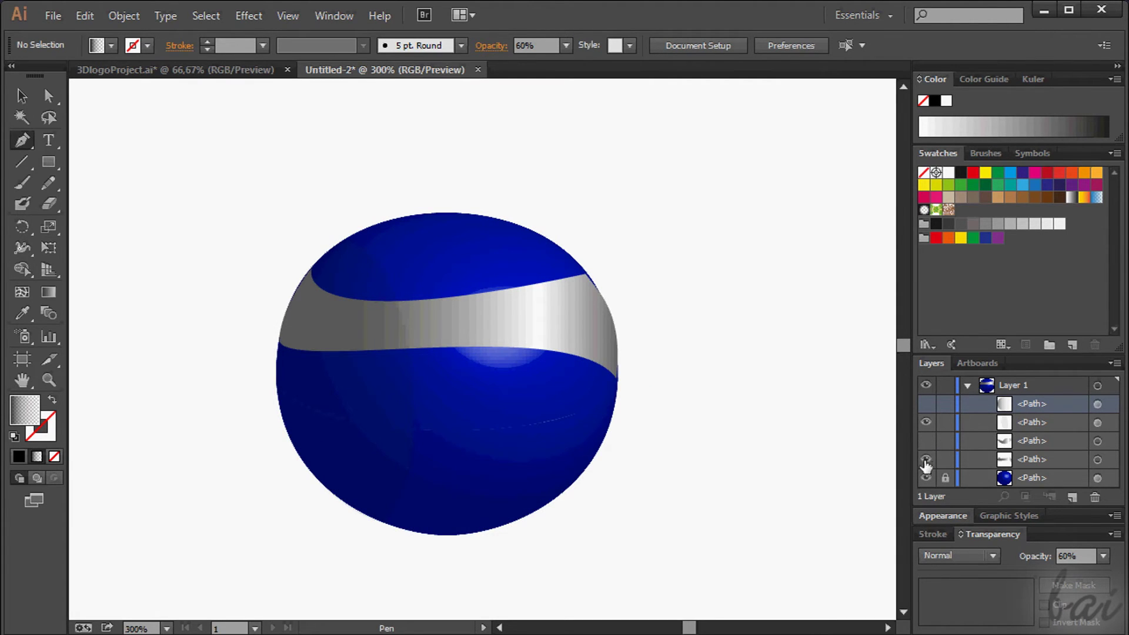
pyautogui.click(927, 460)
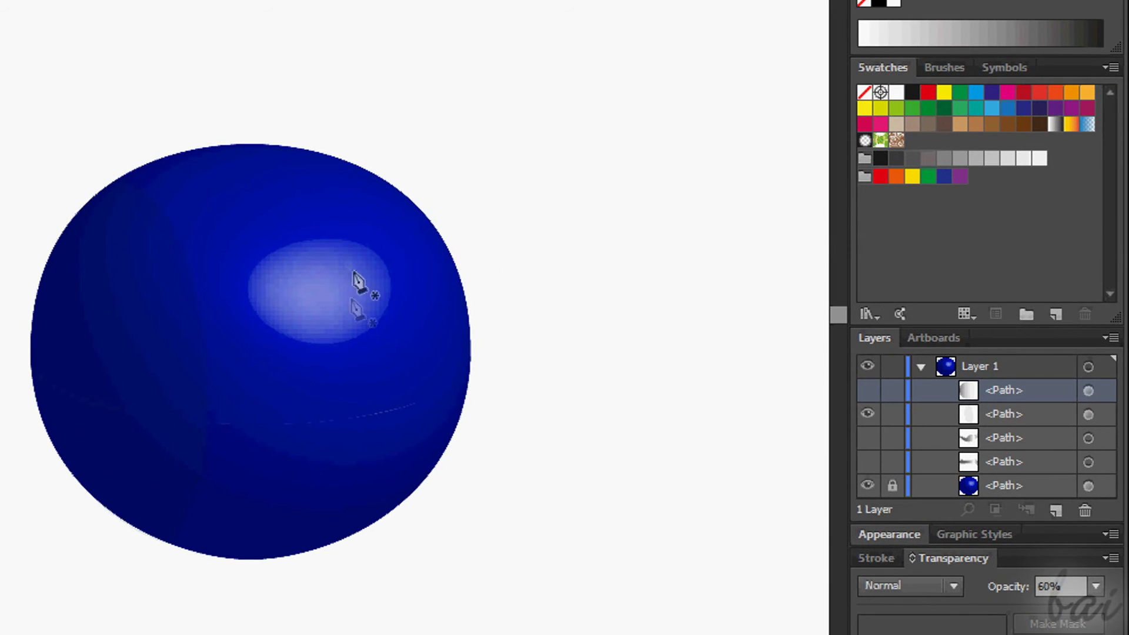
pyautogui.click(285, 190)
pyautogui.click(410, 252)
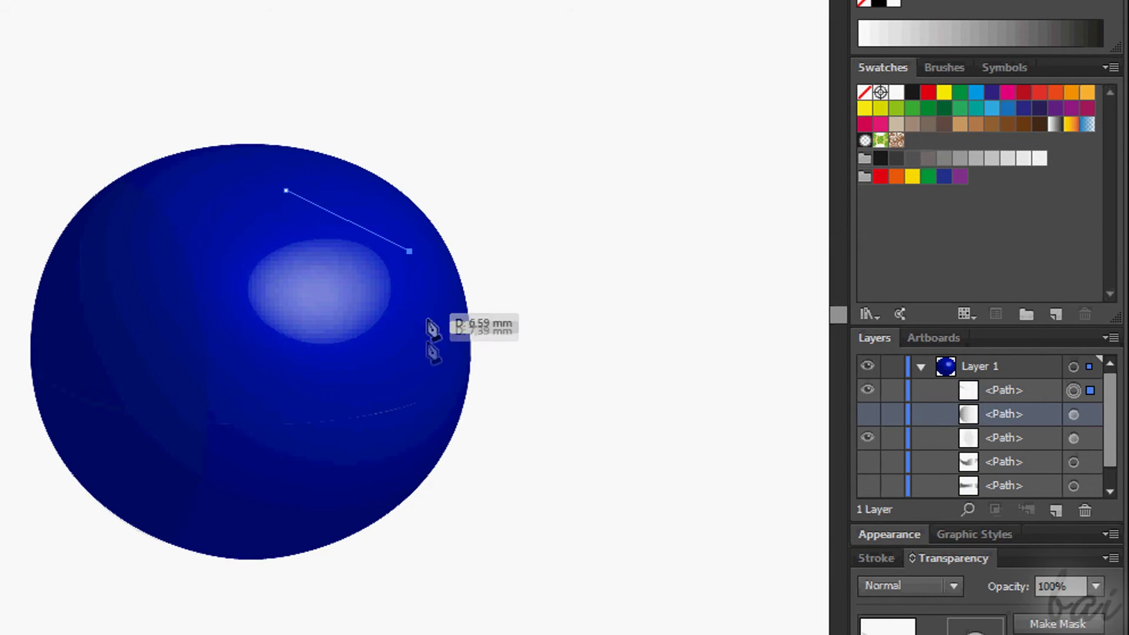
pyautogui.click(381, 390)
pyautogui.click(266, 320)
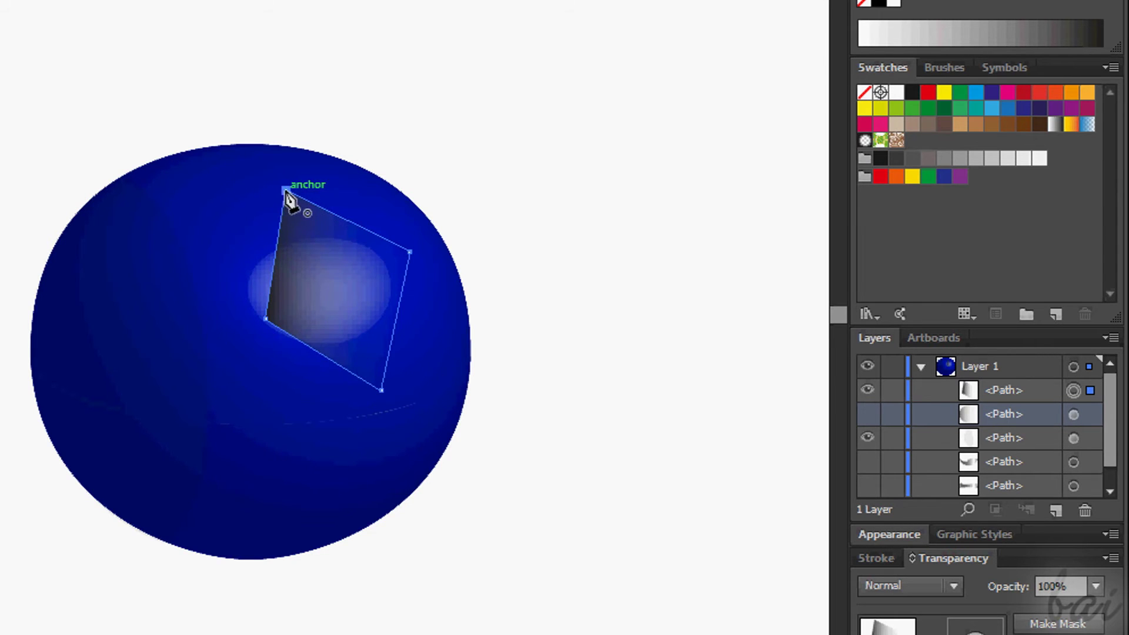
pyautogui.press('/')
# - Round all four corners into an oval and fill it deep blue
pyautogui.moveTo(411, 251); pyautogui.dragTo(429, 299)
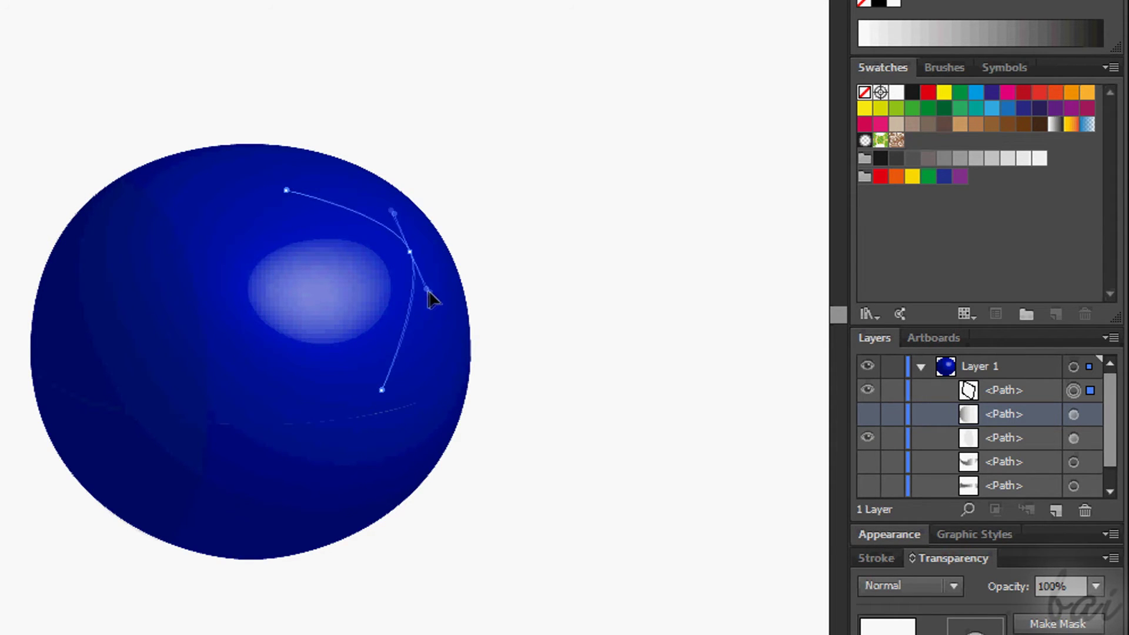
pyautogui.moveTo(266, 319); pyautogui.dragTo(298, 397)
pyautogui.moveTo(383, 389); pyautogui.dragTo(411, 380)
pyautogui.moveTo(286, 190); pyautogui.dragTo(320, 175)
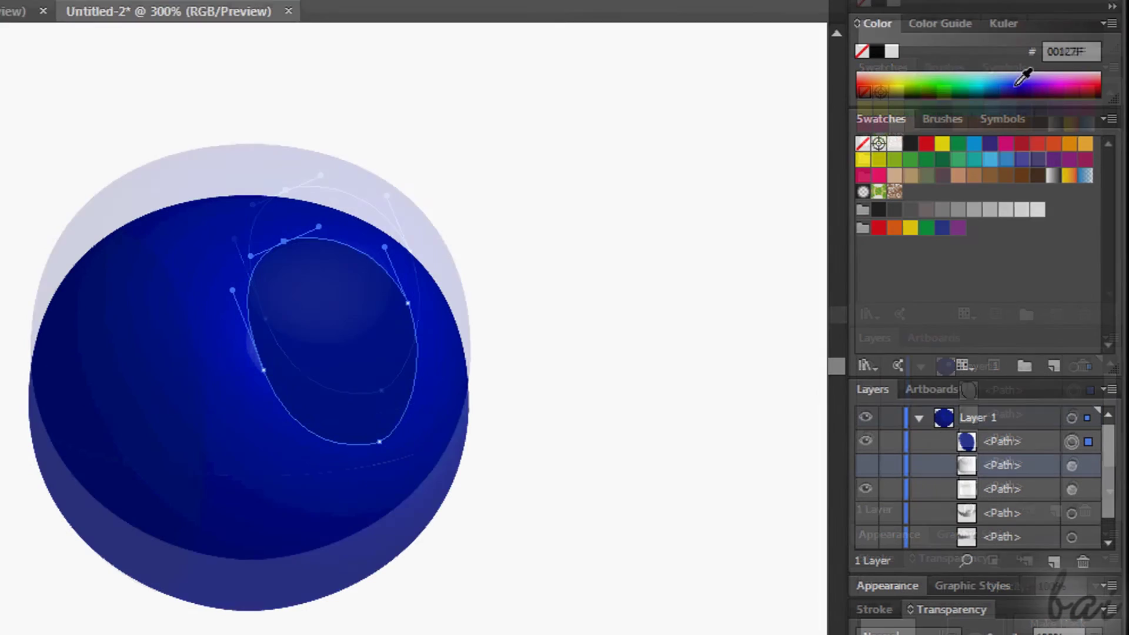
pyautogui.click(1023, 78)
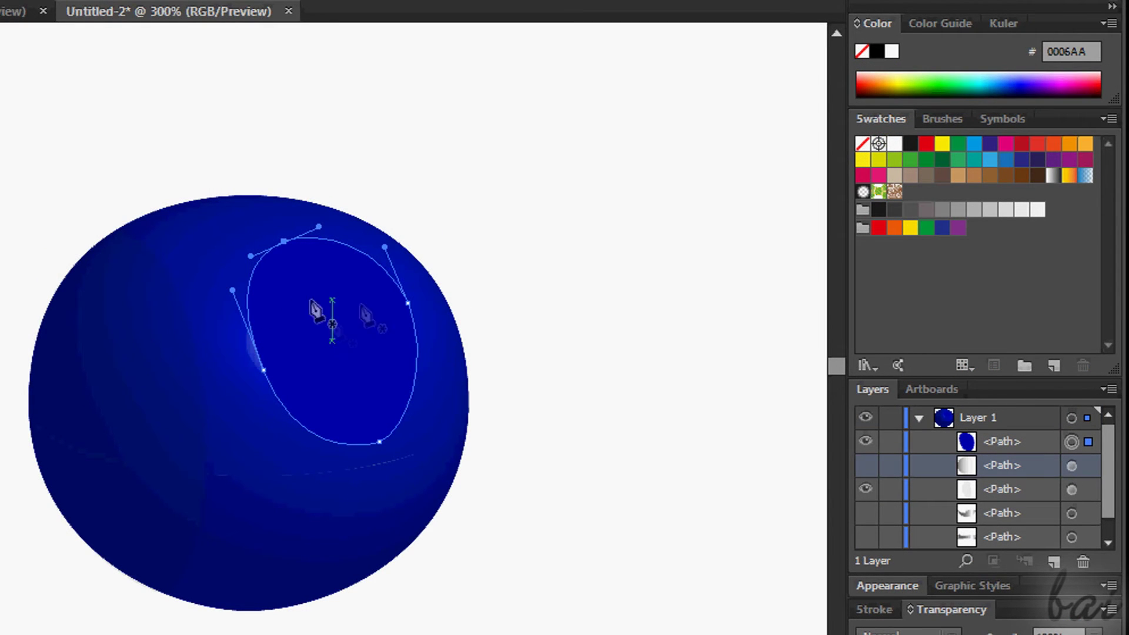
pyautogui.moveTo(264, 371); pyautogui.dragTo(254, 367)
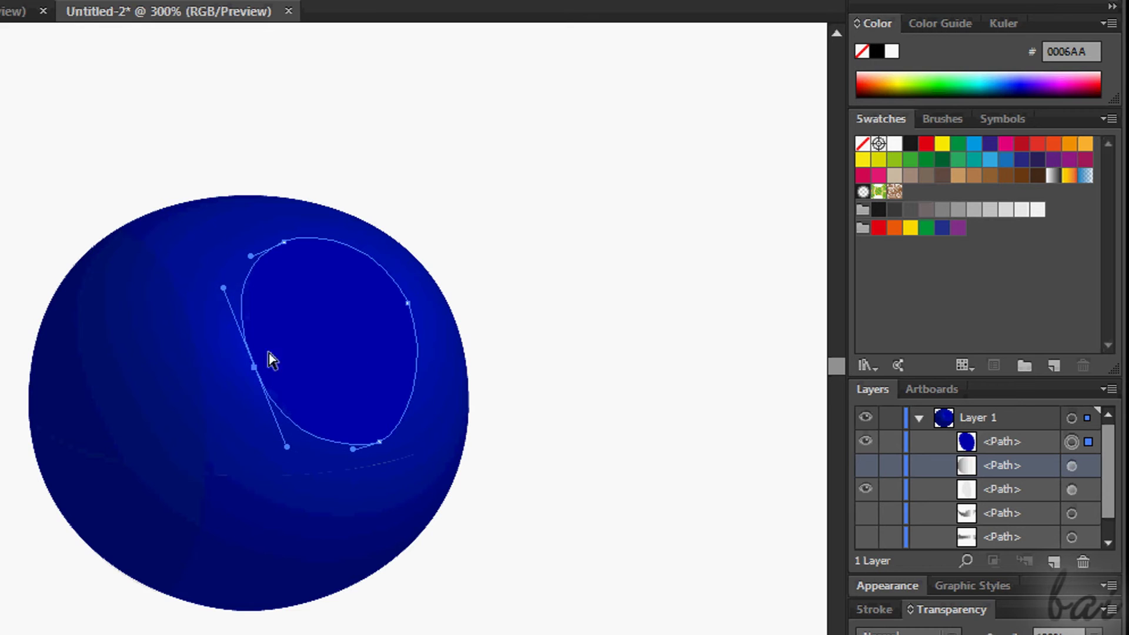
# - Apply a radial gradient to the oval with a blue stop and a fully opaque white stop
pyautogui.hotkey('ctrl', 'F9')
pyautogui.click(738, 325)
pyautogui.click(724, 374)
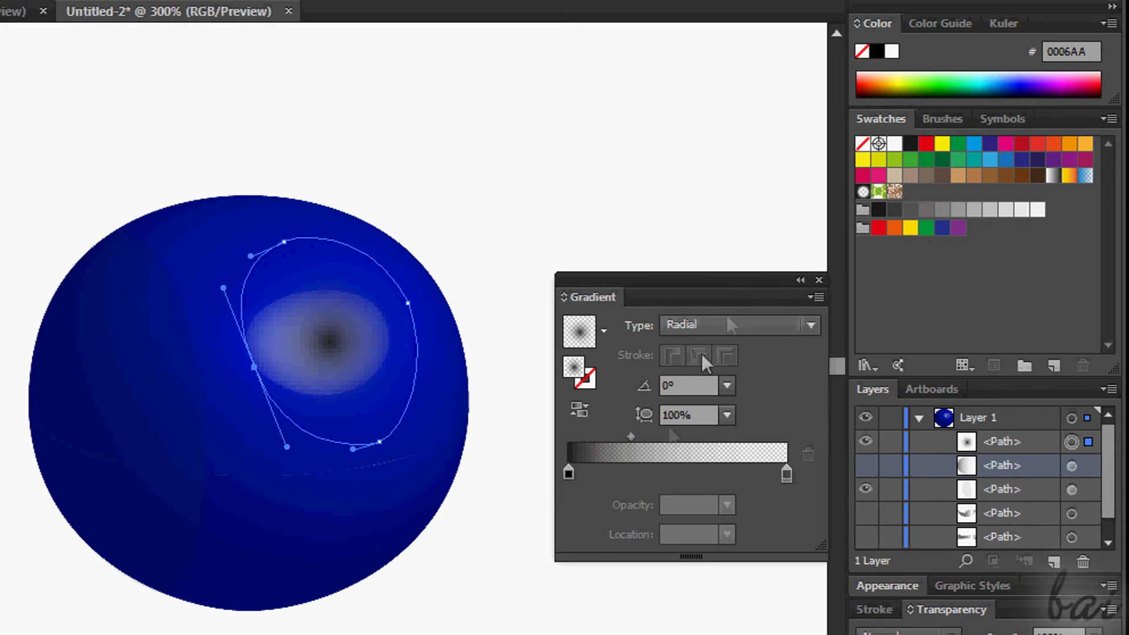
pyautogui.click(569, 474)
pyautogui.click(1021, 76)
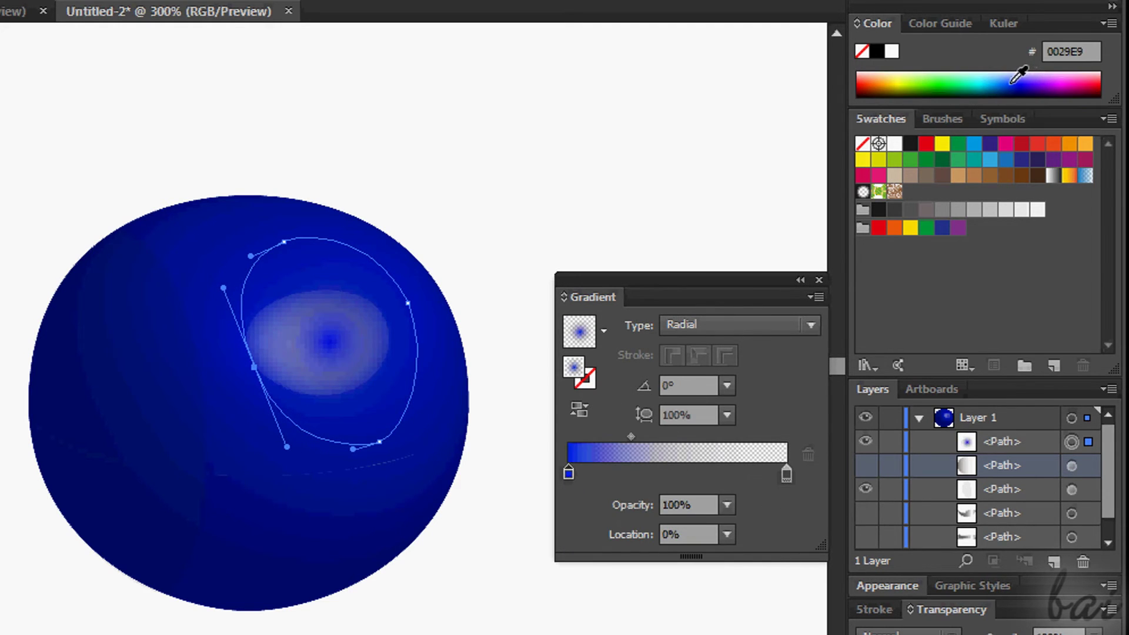
pyautogui.click(787, 474)
pyautogui.doubleClick(786, 474)
pyautogui.click(523, 542)
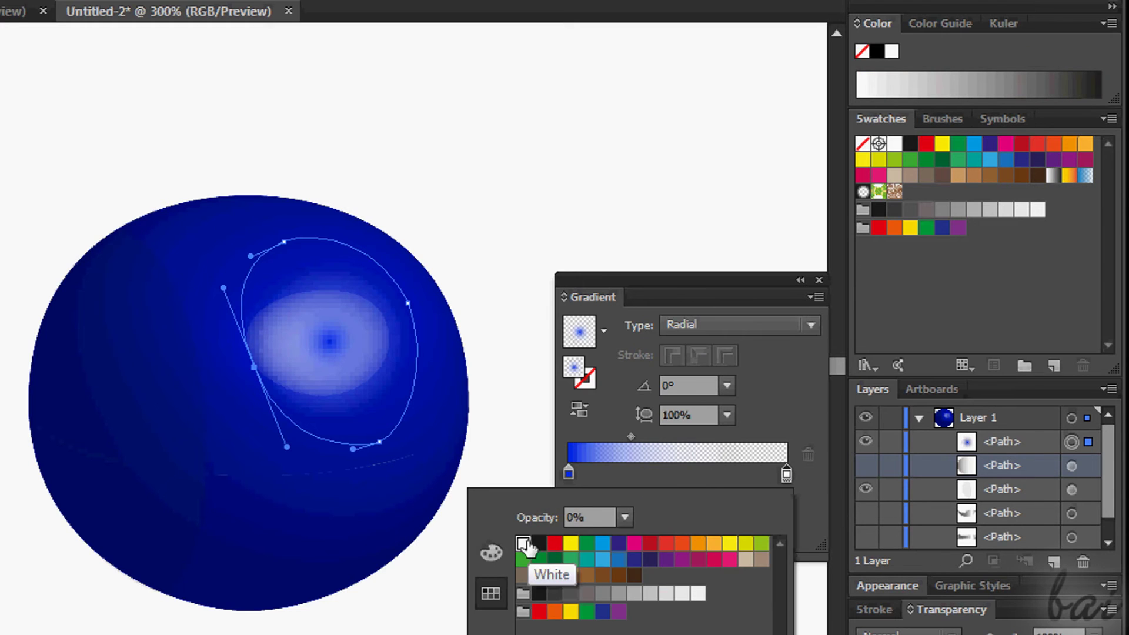
pyautogui.click(727, 504)
pyautogui.click(753, 520)
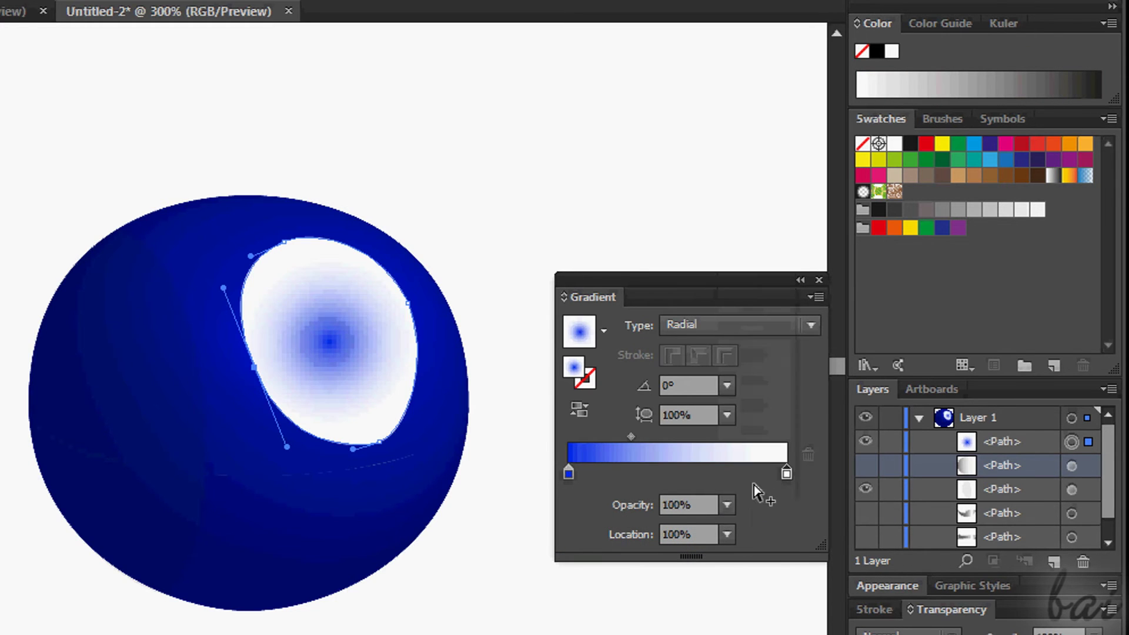
# - Put white at the gradient centre and move a brighter blue stop to about 75%
pyautogui.moveTo(568, 474)
pyautogui.mouseDown()
pyautogui.moveTo(778, 474)
pyautogui.moveTo(694, 472)
pyautogui.mouseUp()
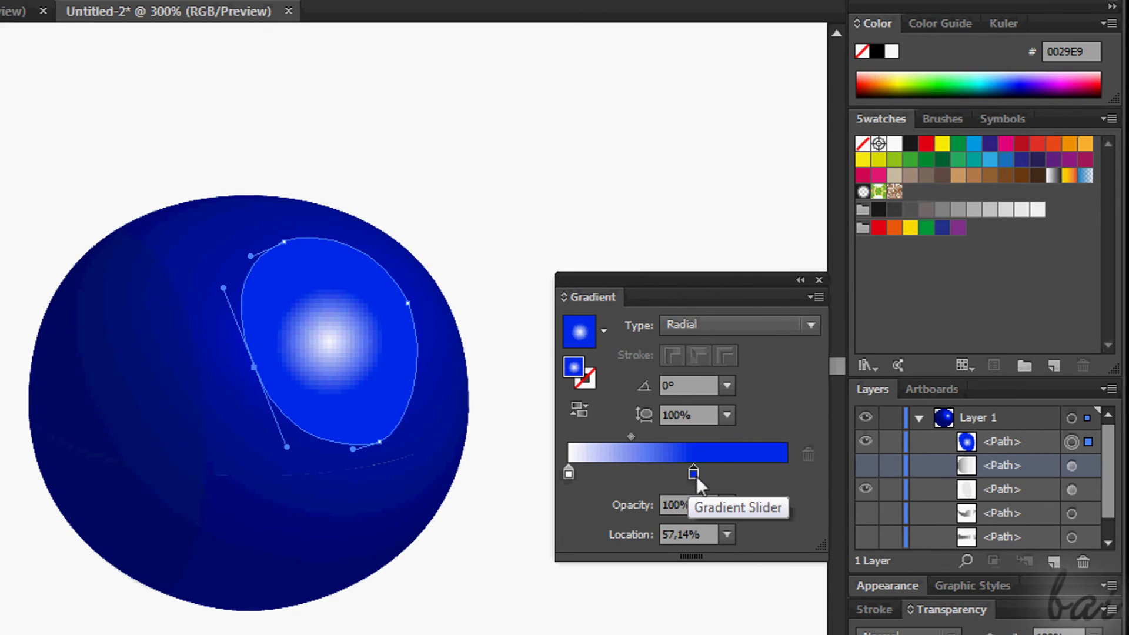
pyautogui.moveTo(568, 474); pyautogui.dragTo(588, 475)
pyautogui.moveTo(695, 474)
pyautogui.mouseDown()
pyautogui.moveTo(735, 474)
pyautogui.moveTo(721, 475)
pyautogui.mouseUp()
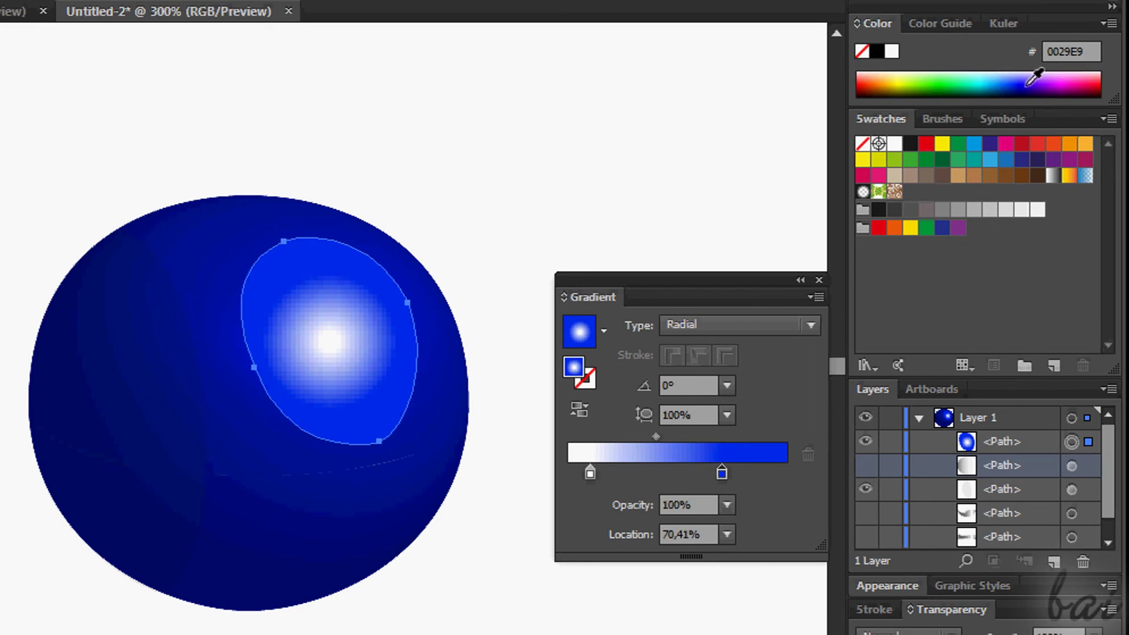
pyautogui.click(1011, 88)
pyautogui.moveTo(1010, 88); pyautogui.dragTo(1020, 84)
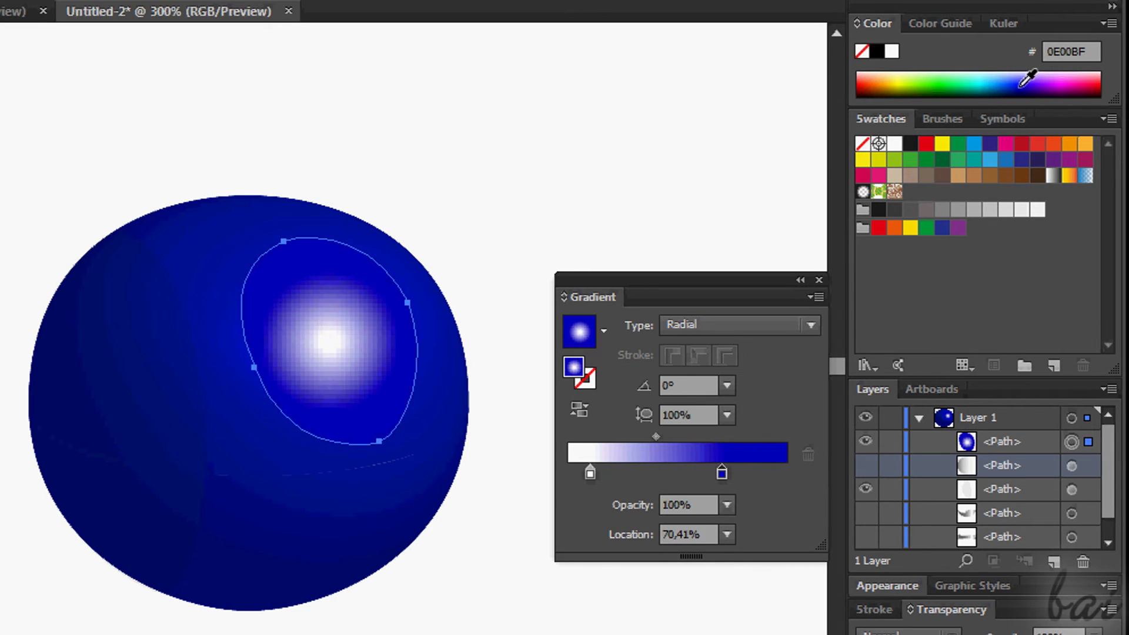
# - Set the radial gradient's aspect ratio to 125% and enter a new angle
pyautogui.click(727, 415)
pyautogui.click(755, 290)
pyautogui.click(728, 415)
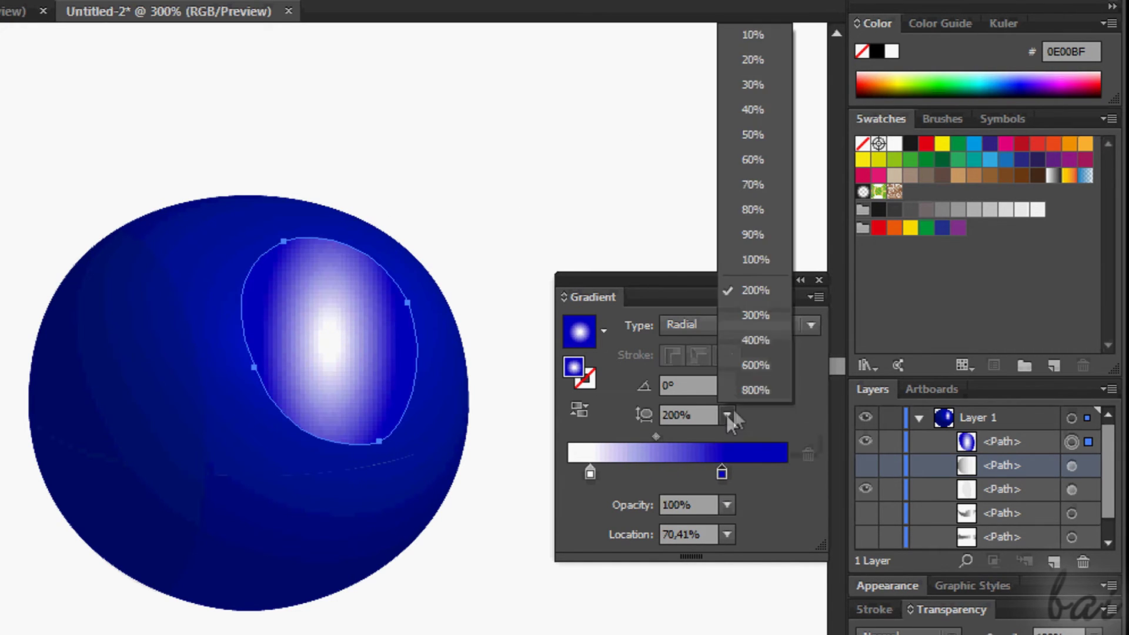
pyautogui.tripleClick(685, 414)
pyautogui.write('125')
pyautogui.press('Return')
pyautogui.click(685, 385)
pyautogui.write('5')
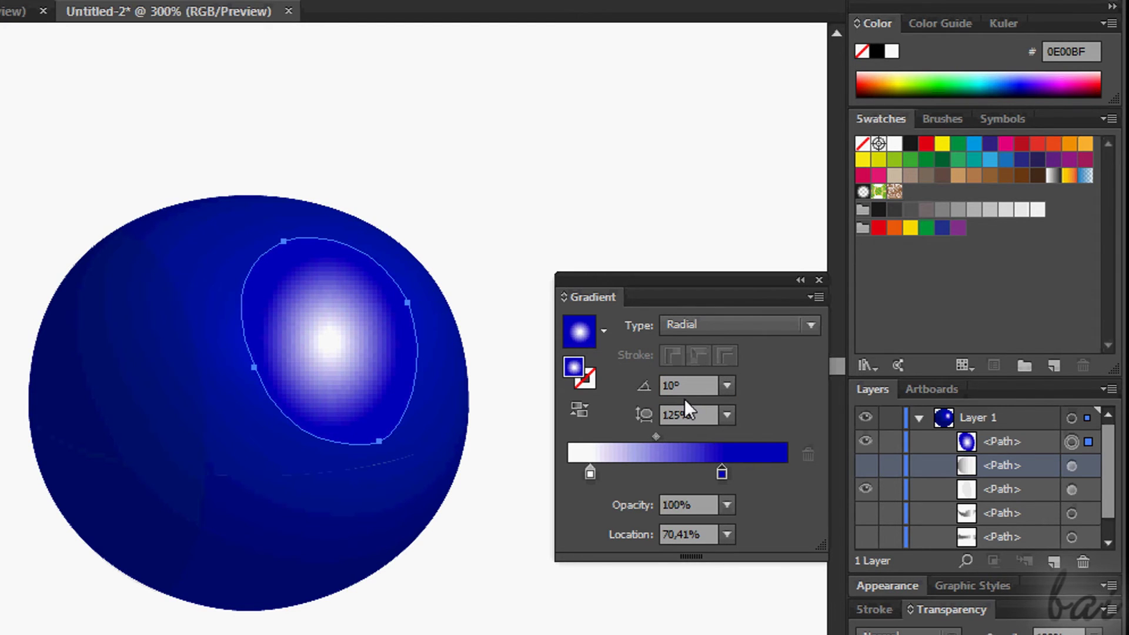
pyautogui.write('i')
pyautogui.press('Up')
pyautogui.press('Up')
pyautogui.press('Up')
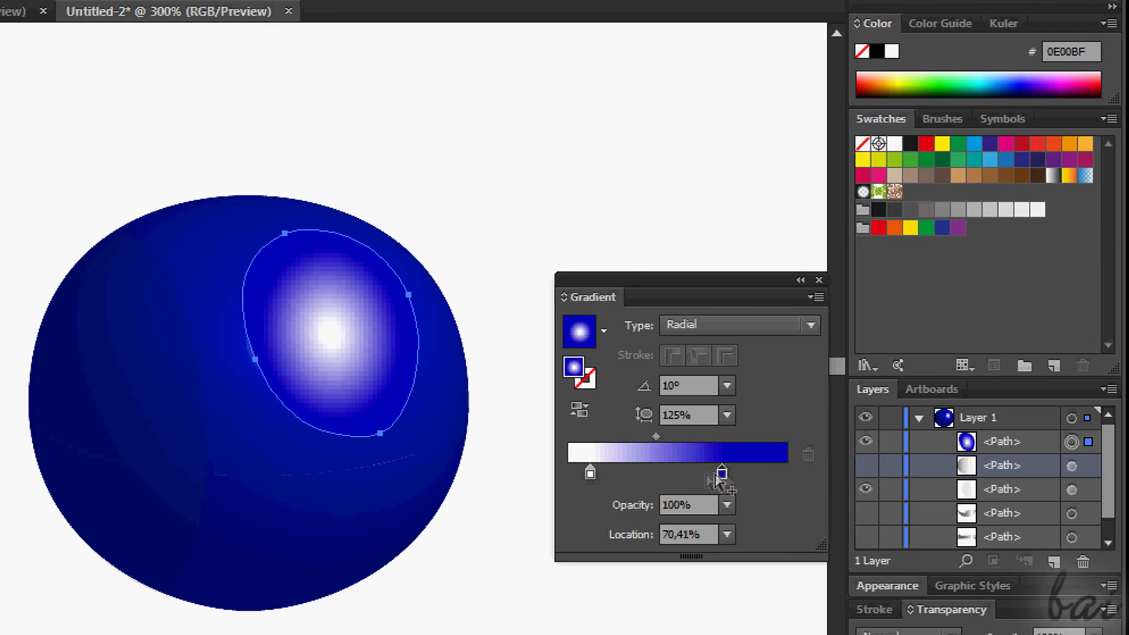
# - Add a light blue middle stop and balance the white, light blue and deep blue blends
pyautogui.click(659, 474)
pyautogui.doubleClick(659, 474)
pyautogui.click(608, 542)
pyautogui.click(642, 468)
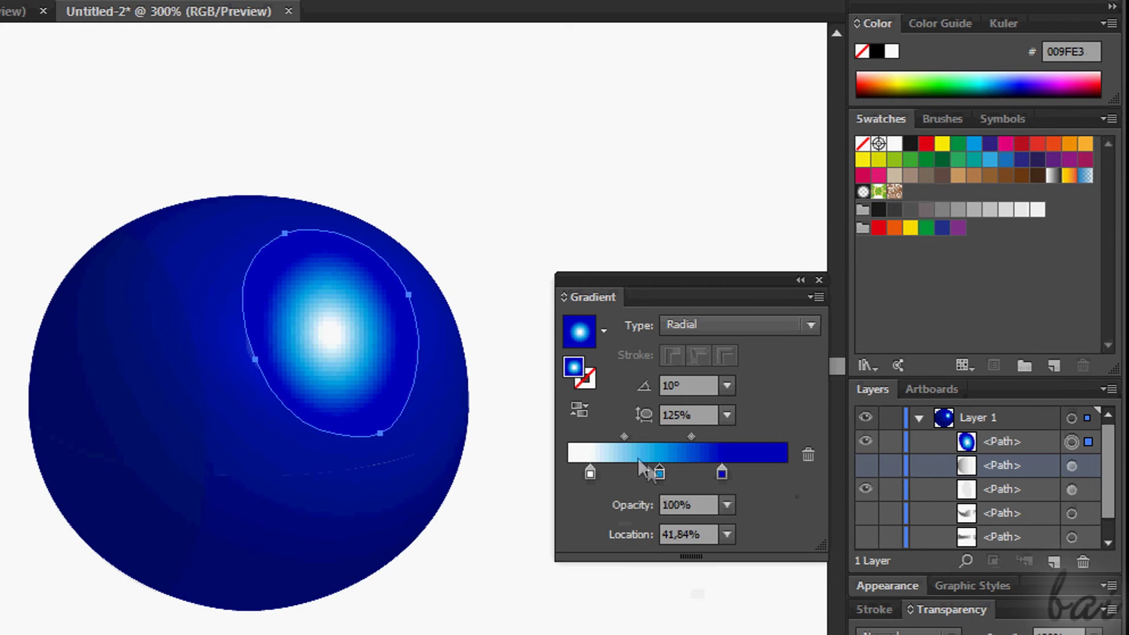
pyautogui.moveTo(625, 436); pyautogui.dragTo(623, 438)
pyautogui.moveTo(692, 436); pyautogui.dragTo(689, 435)
pyautogui.moveTo(327, 317); pyautogui.dragTo(321, 319)
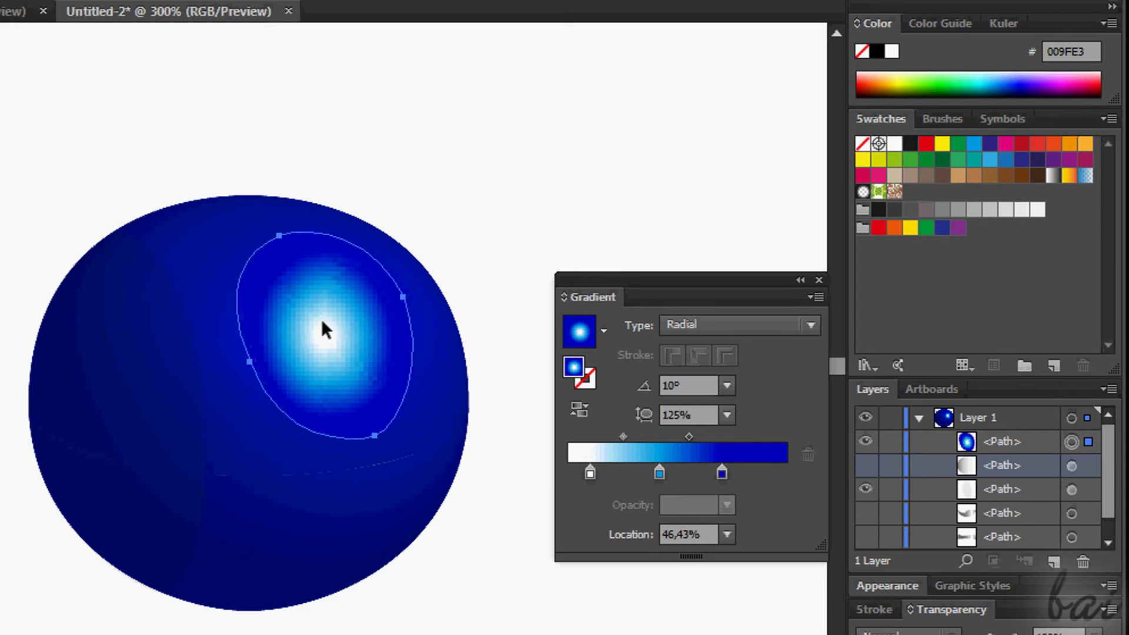
pyautogui.click(486, 220)
pyautogui.moveTo(999, 466)
pyautogui.mouseDown()
pyautogui.moveTo(1017, 455)
pyautogui.moveTo(1026, 467)
pyautogui.mouseUp()
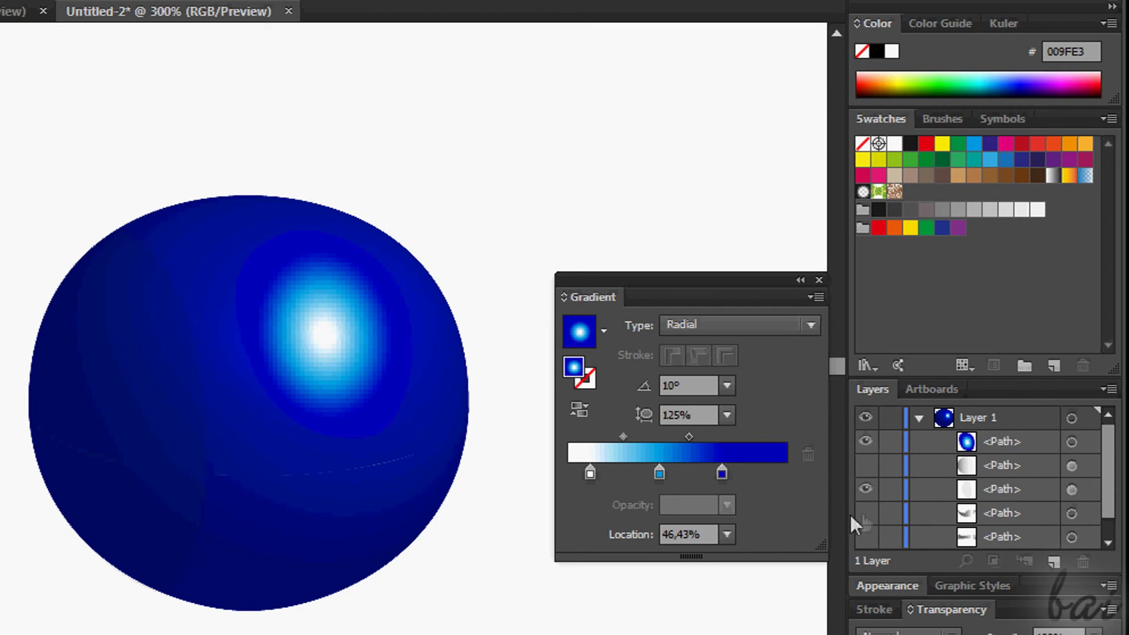
# - Show the shading layer and both silver bands, and restack the blue glow behind the bands
pyautogui.click(870, 476)
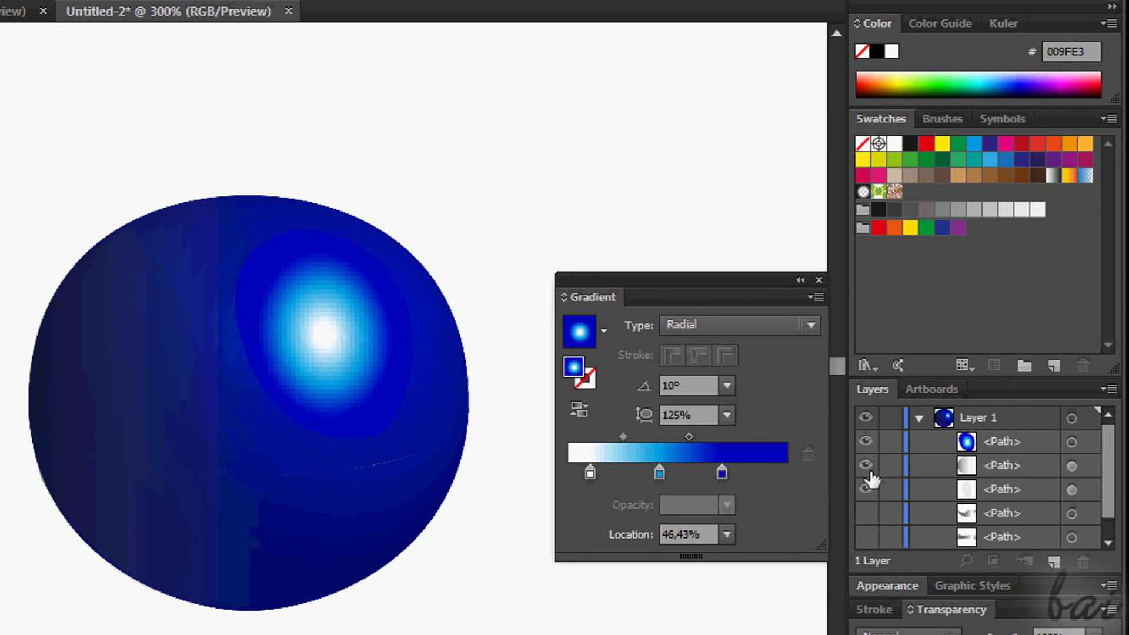
pyautogui.scroll(-1, 1112, 471)
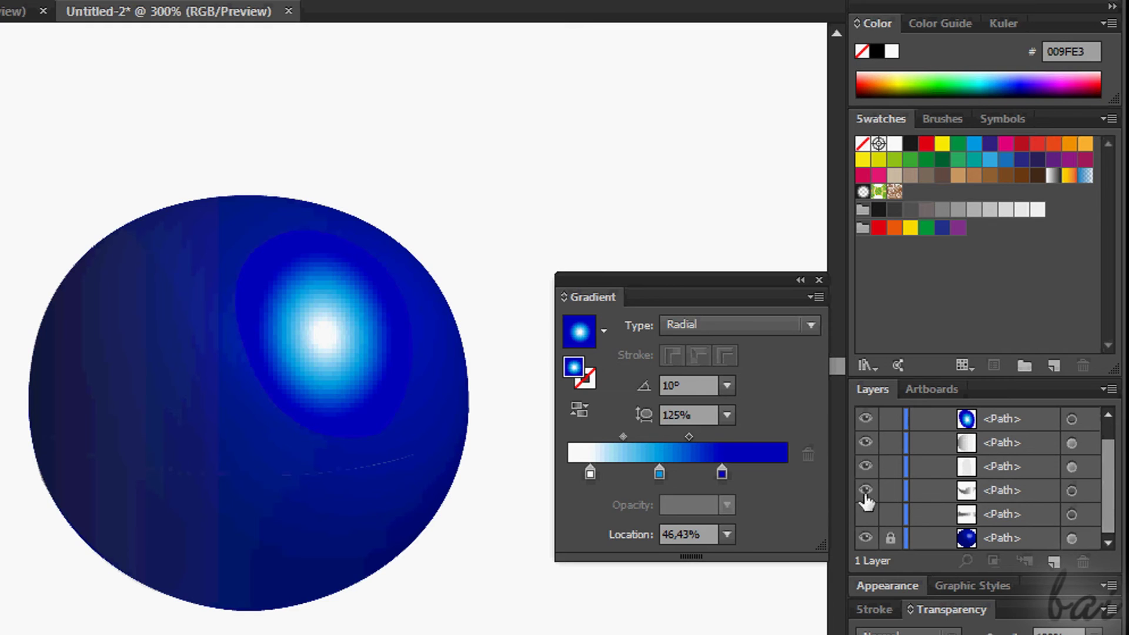
pyautogui.click(866, 513)
pyautogui.click(865, 522)
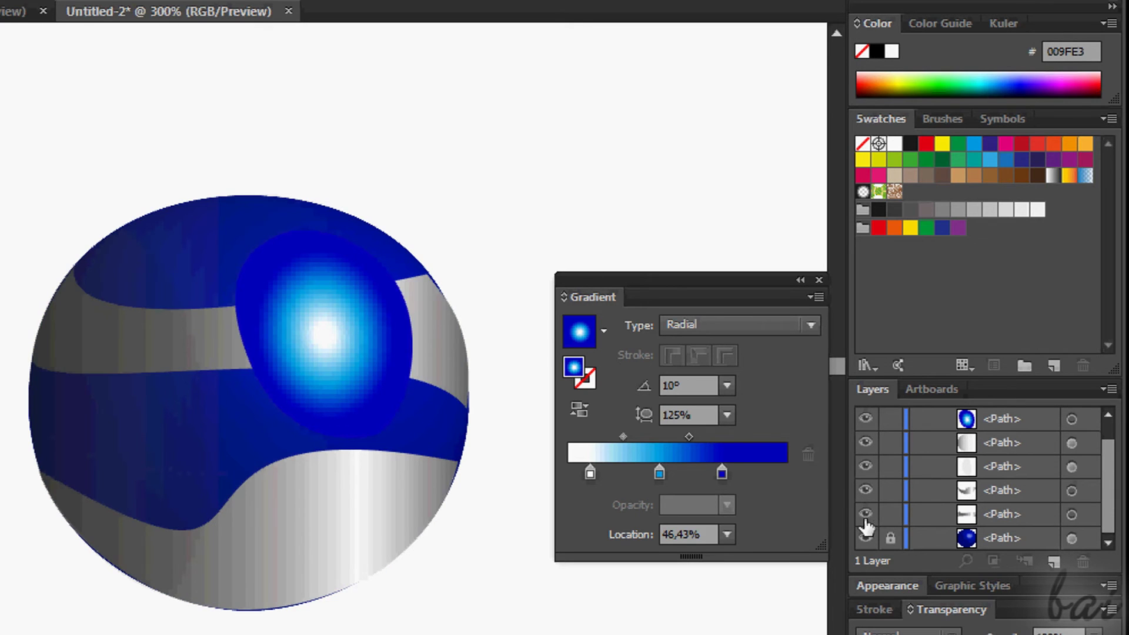
pyautogui.moveTo(1005, 414); pyautogui.dragTo(1005, 510)
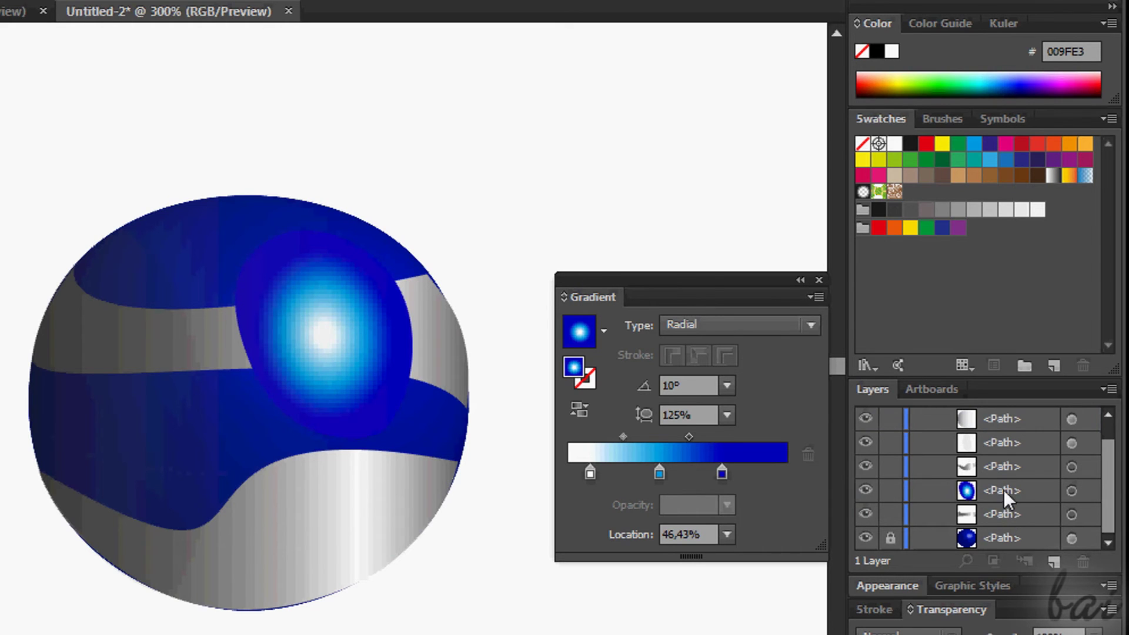
pyautogui.moveTo(1004, 490); pyautogui.dragTo(1004, 524)
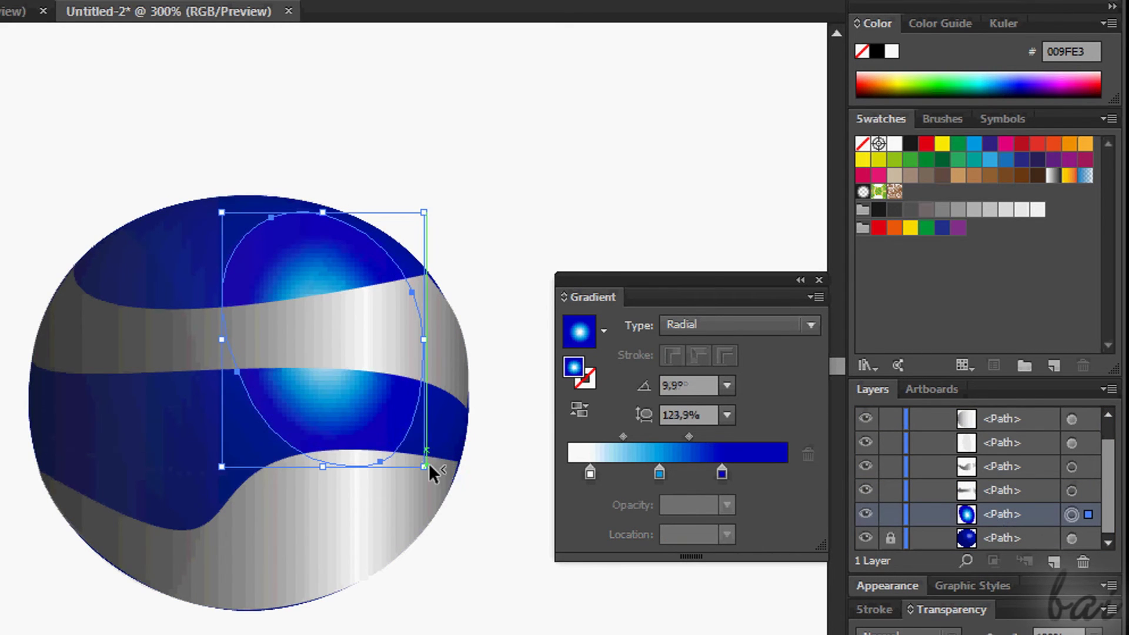
# - Stretch the oval downward and set the gradient aspect ratio to 150%
pyautogui.moveTo(429, 464); pyautogui.dragTo(429, 481)
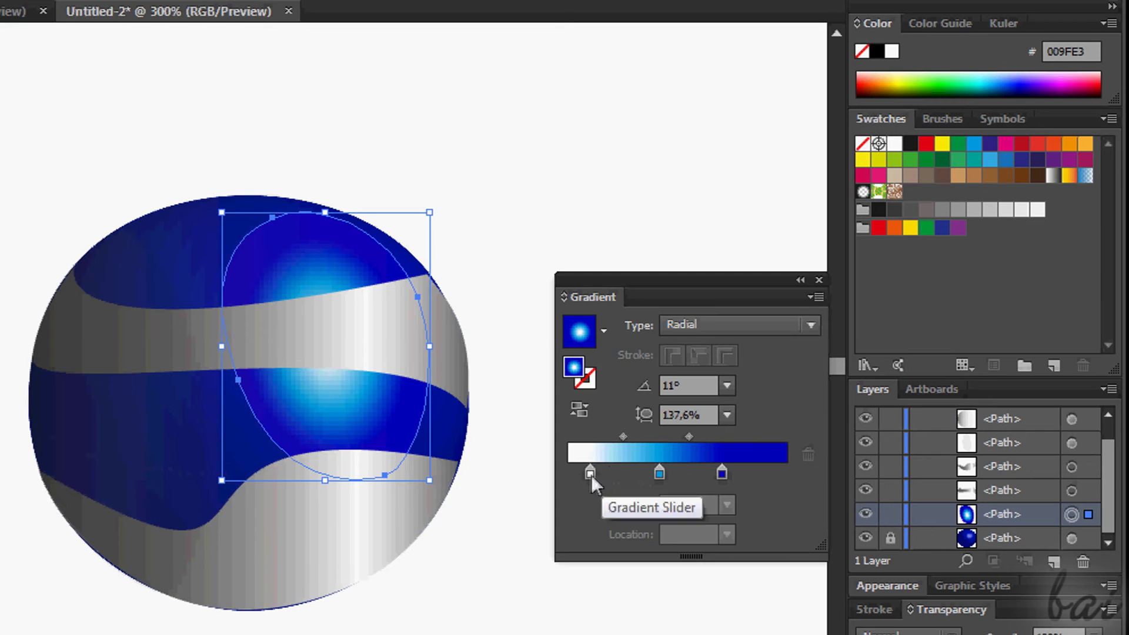
pyautogui.moveTo(591, 474)
pyautogui.mouseDown()
pyautogui.moveTo(657, 471)
pyautogui.moveTo(639, 437)
pyautogui.mouseUp()
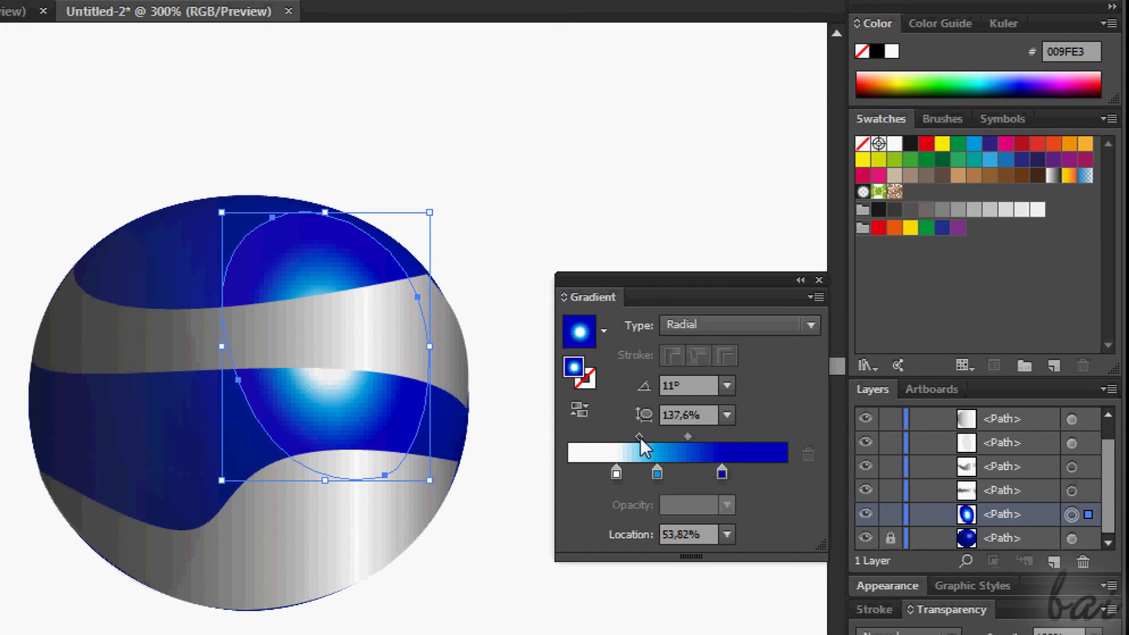
pyautogui.write('150')
pyautogui.press('Return')
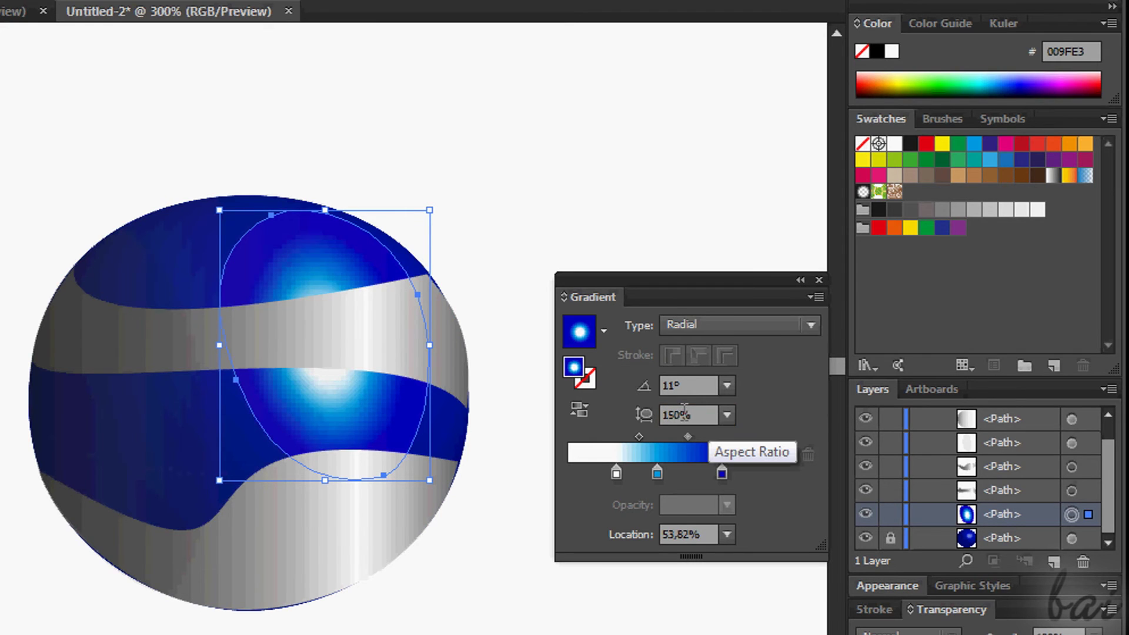
# - Bring the ellipse above the grey bands, reshape it taller, then move it back behind them
pyautogui.click(328, 270)
pyautogui.moveTo(991, 419); pyautogui.dragTo(988, 433)
pyautogui.moveTo(335, 356); pyautogui.dragTo(336, 353)
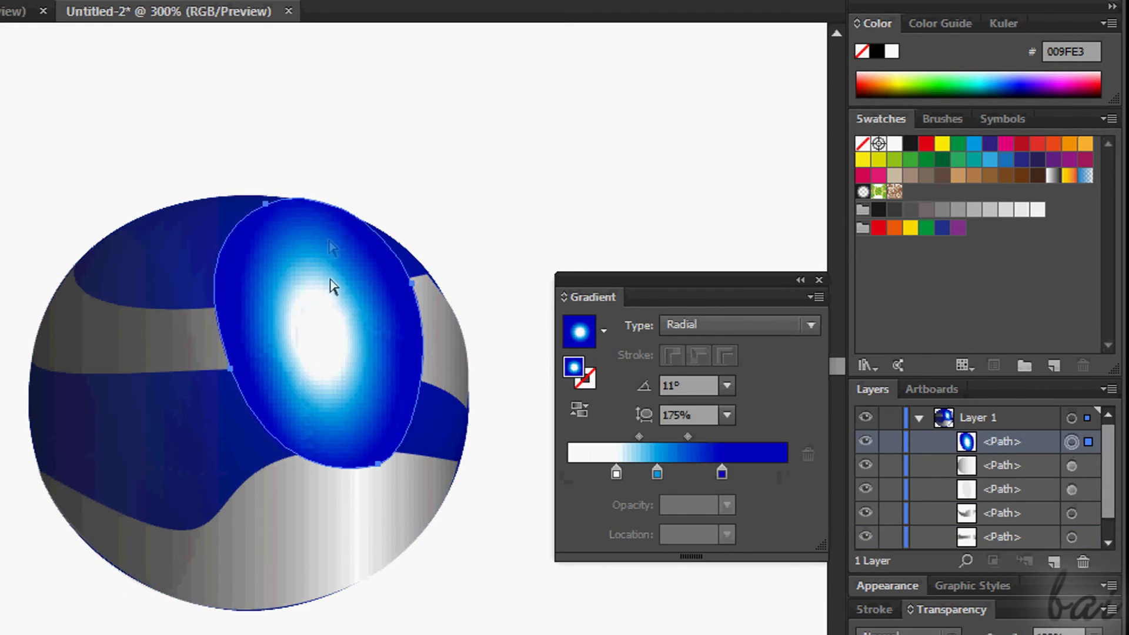
pyautogui.moveTo(264, 206); pyautogui.dragTo(307, 289)
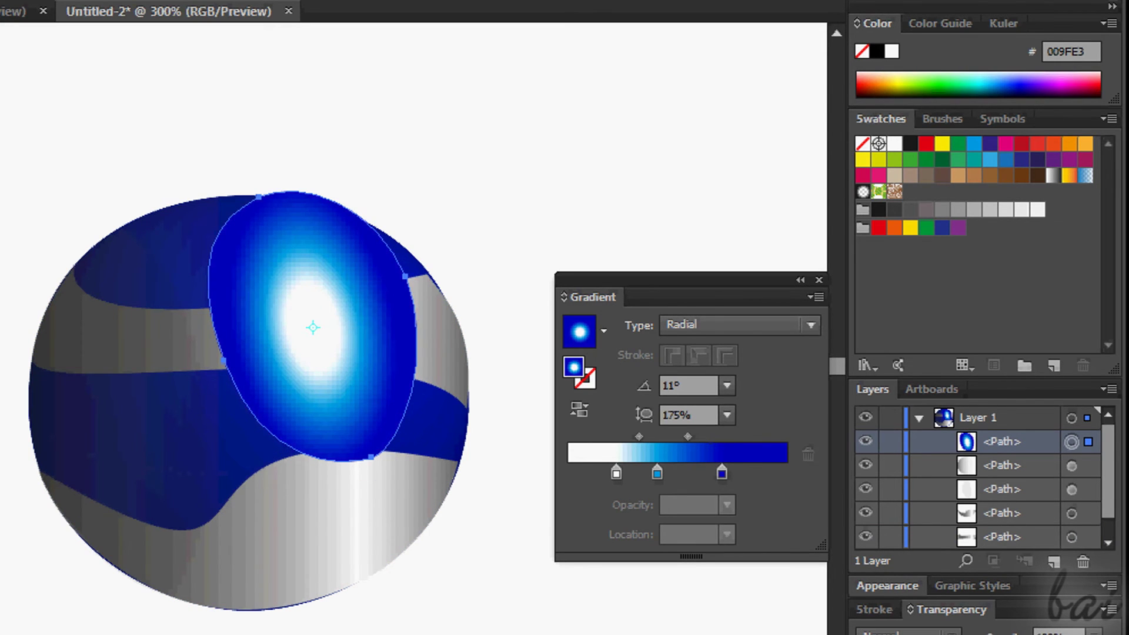
pyautogui.moveTo(259, 199)
pyautogui.mouseDown()
pyautogui.moveTo(265, 219)
pyautogui.moveTo(271, 212)
pyautogui.mouseUp()
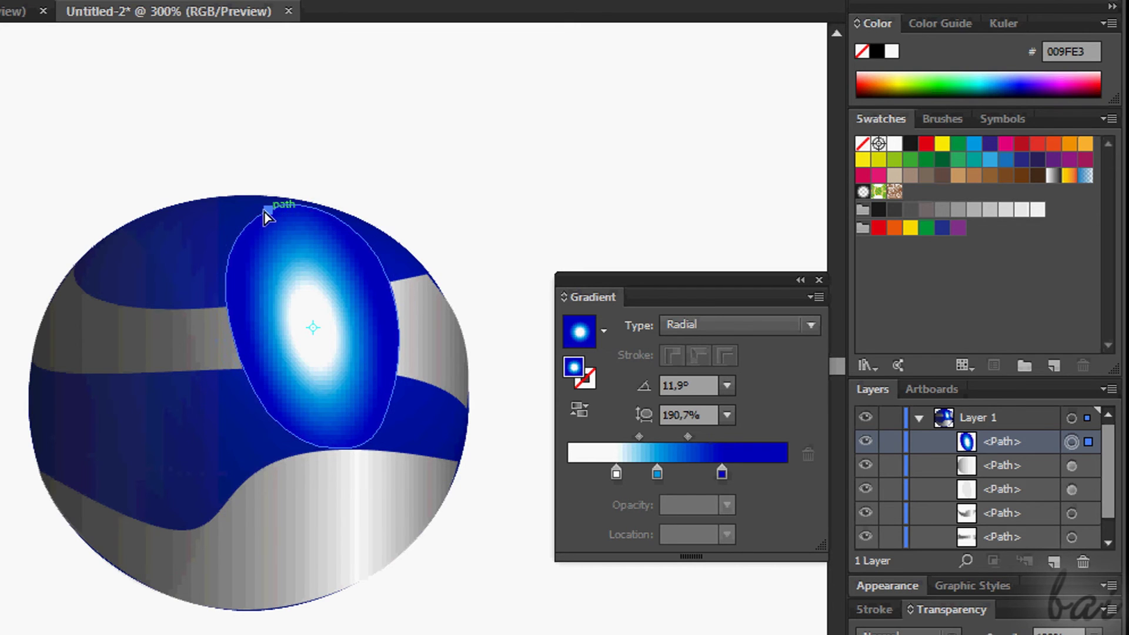
pyautogui.moveTo(1000, 441); pyautogui.dragTo(1005, 535)
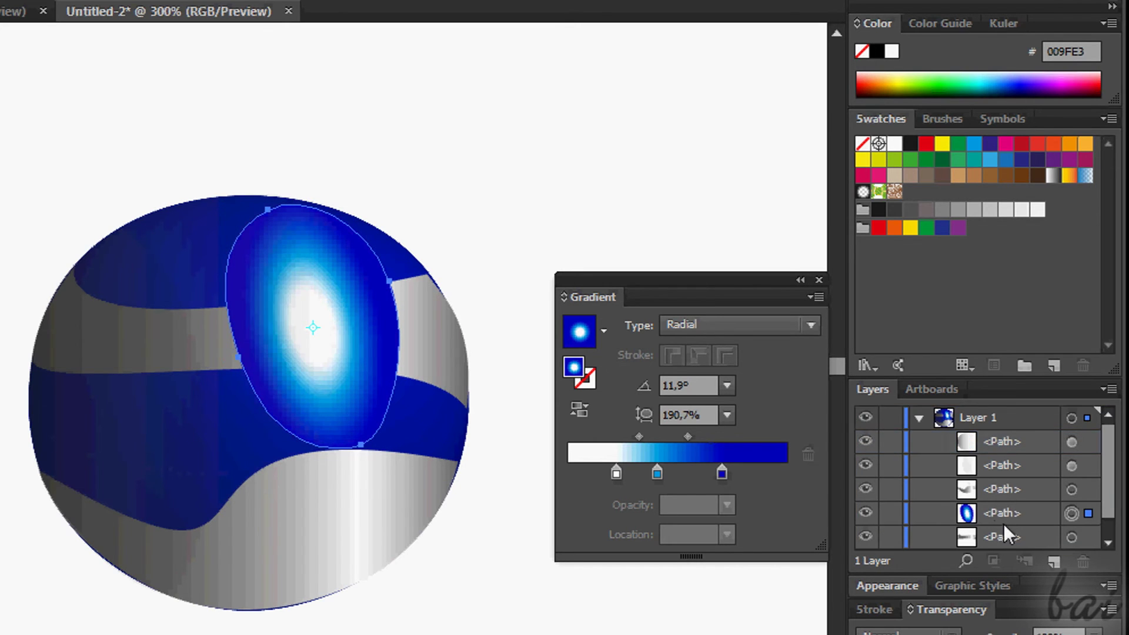
# - Shift the lower grey band's bright middle stop left and tighten its gradient midpoints
pyautogui.click(507, 229)
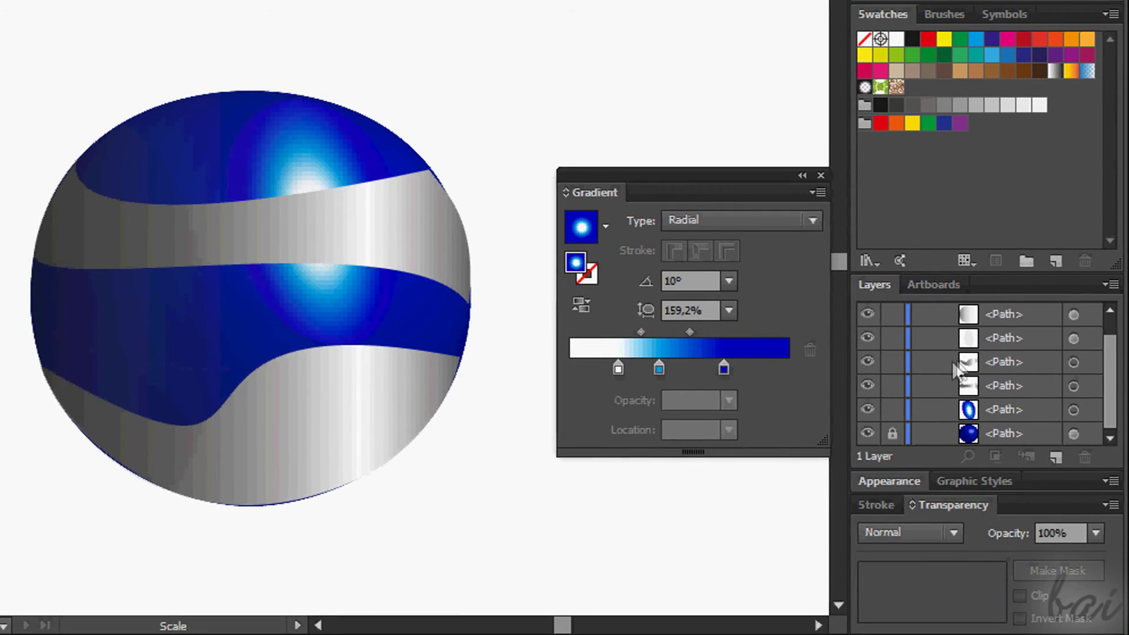
pyautogui.click(1072, 363)
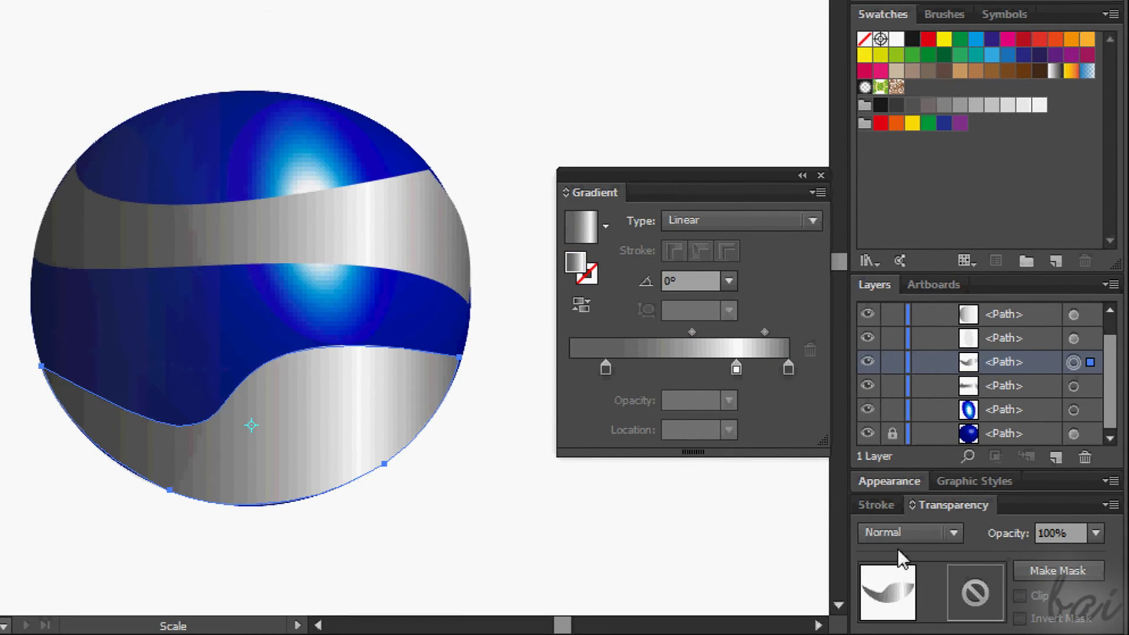
pyautogui.moveTo(736, 368); pyautogui.dragTo(709, 369)
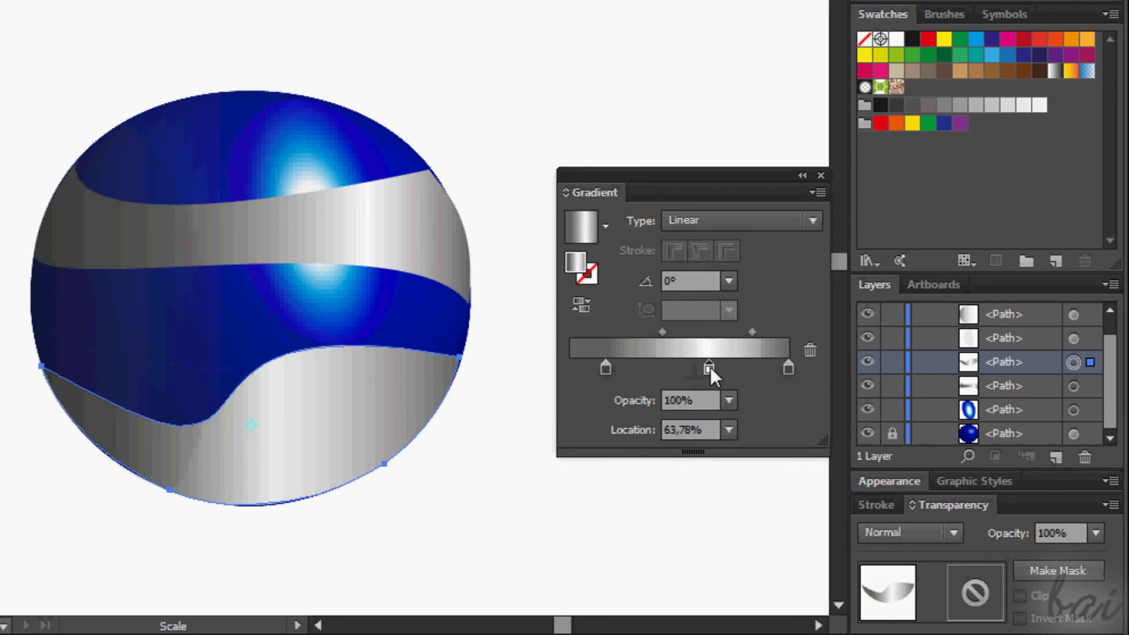
pyautogui.moveTo(754, 331); pyautogui.dragTo(735, 331)
pyautogui.moveTo(665, 333); pyautogui.dragTo(682, 332)
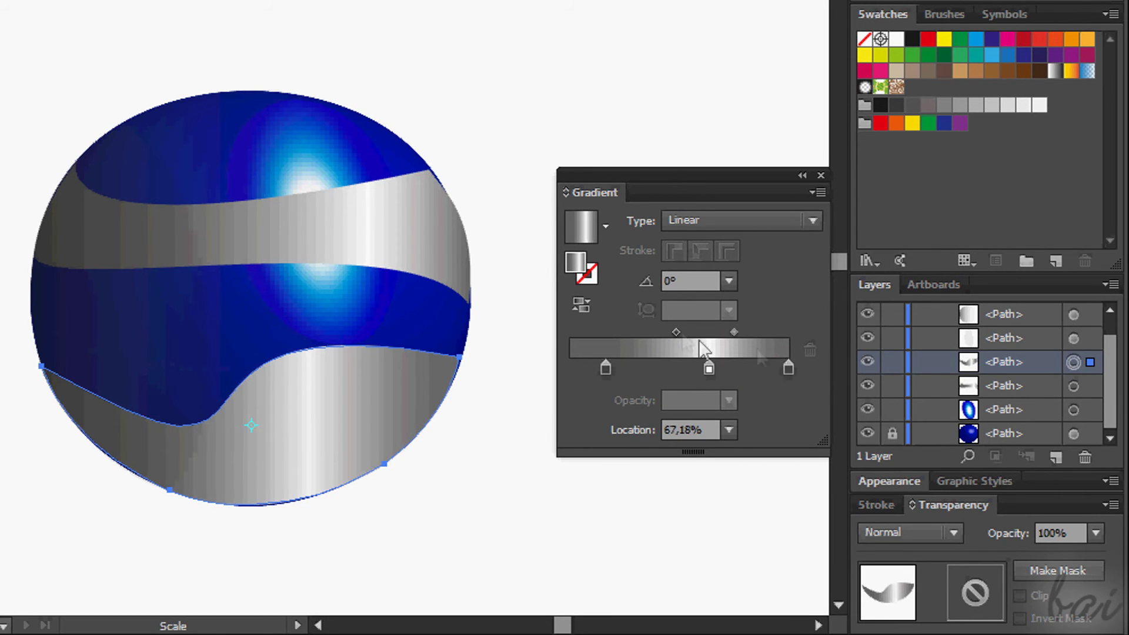
# - Shift the upper grey band's bright stop slightly right and adjust its midpoint
pyautogui.click(1073, 387)
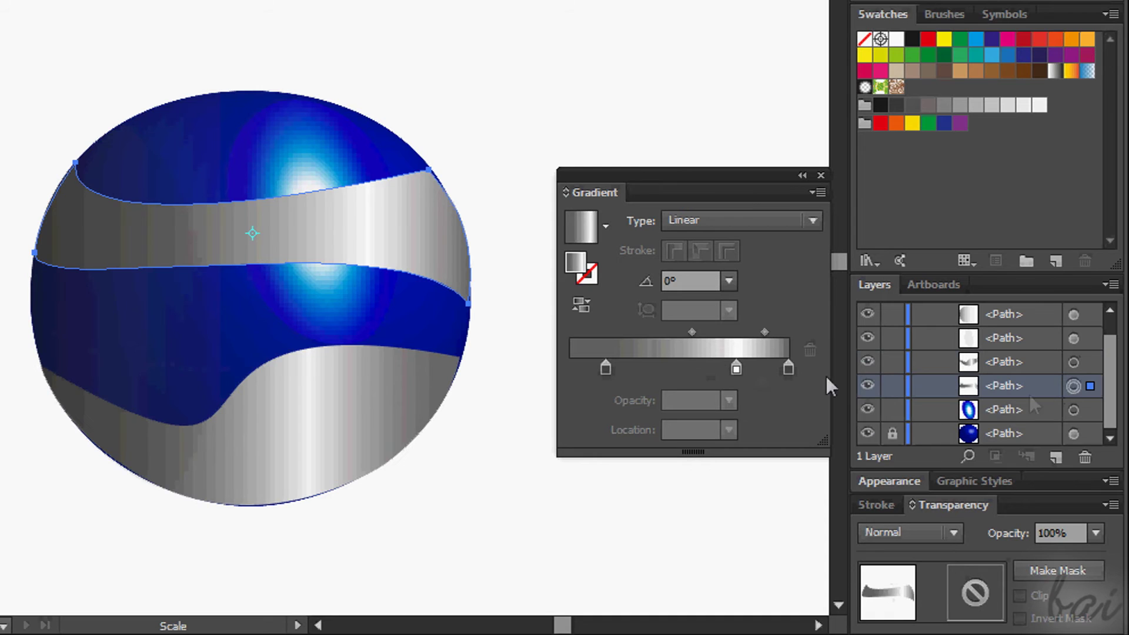
pyautogui.click(700, 368)
pyautogui.moveTo(700, 368); pyautogui.dragTo(706, 369)
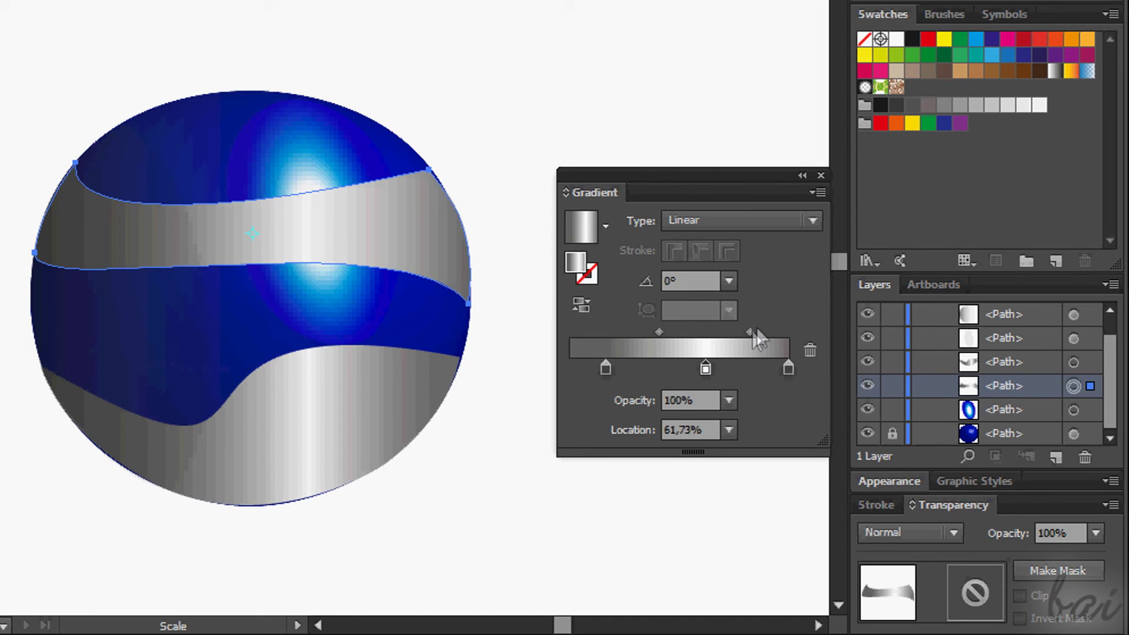
pyautogui.moveTo(664, 331); pyautogui.dragTo(690, 330)
pyautogui.moveTo(702, 369); pyautogui.dragTo(710, 369)
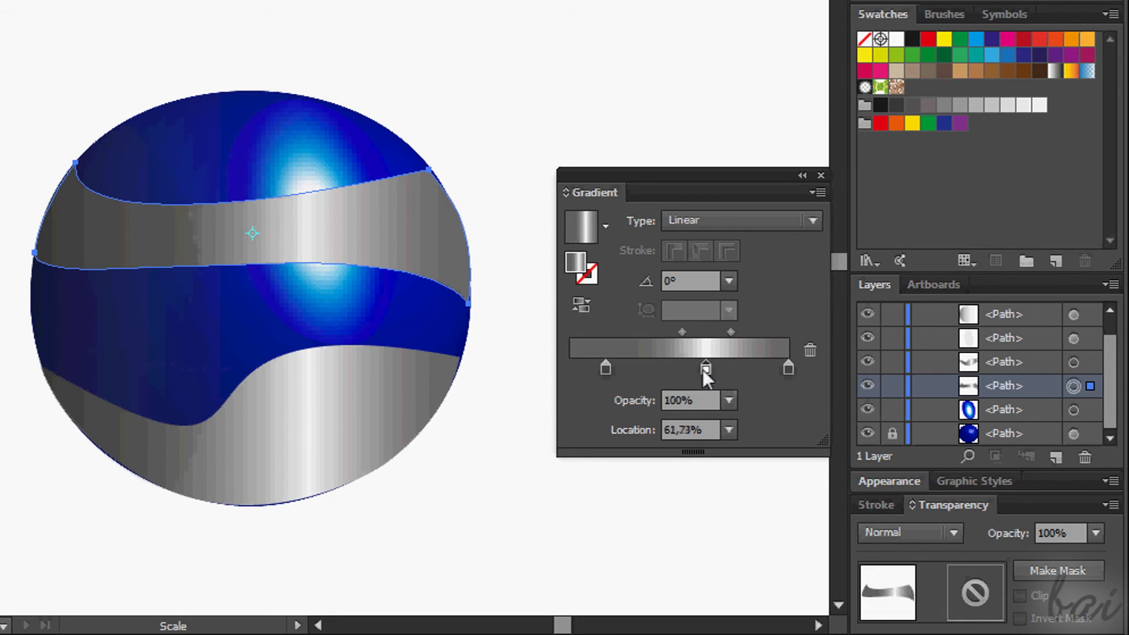
# - Deselect the band, close the Gradient panel and zoom out with Ctrl+- to the full artboard
pyautogui.click(675, 128)
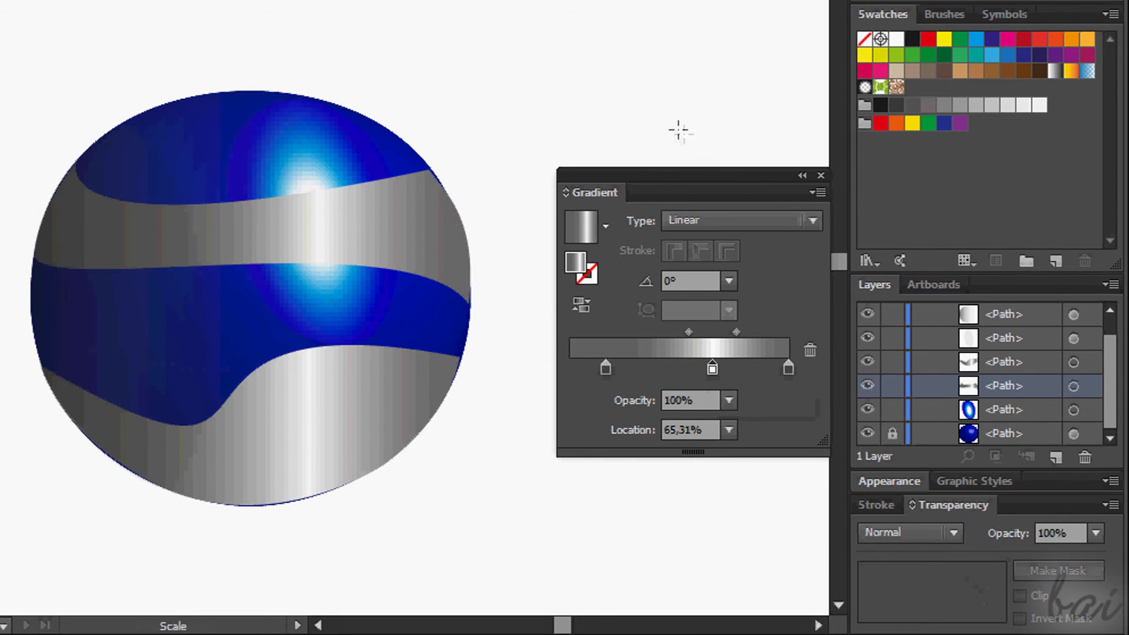
pyautogui.click(821, 176)
pyautogui.hotkey('ctrl', '-')
pyautogui.hotkey('ctrl', '-')
pyautogui.hotkey('ctrl', '-')
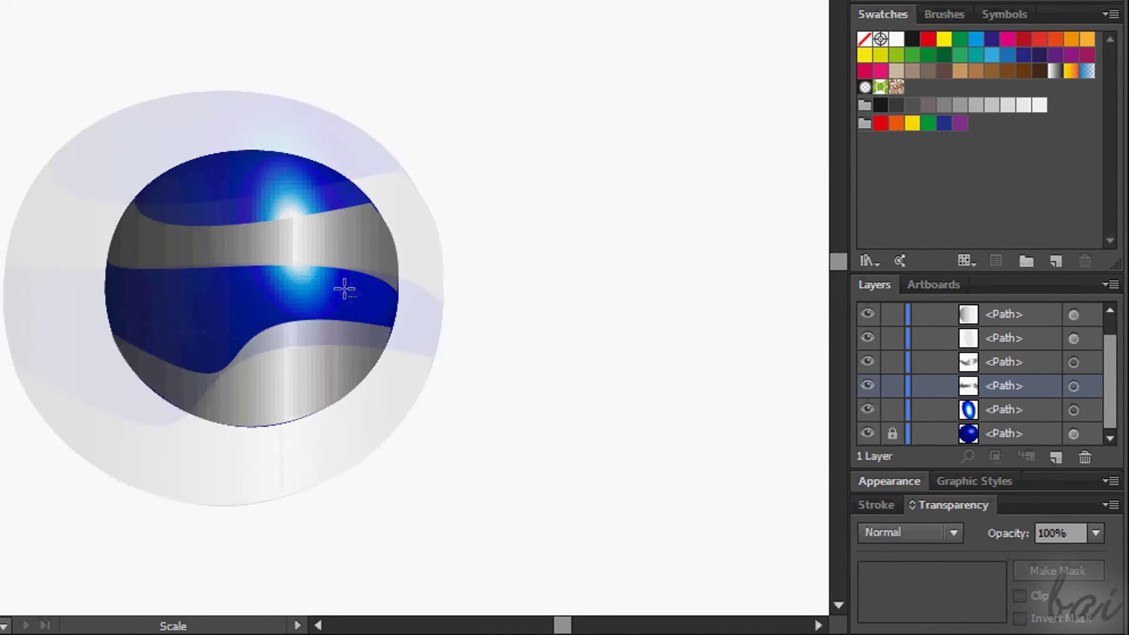
pyautogui.scroll(-1, 534, 357)
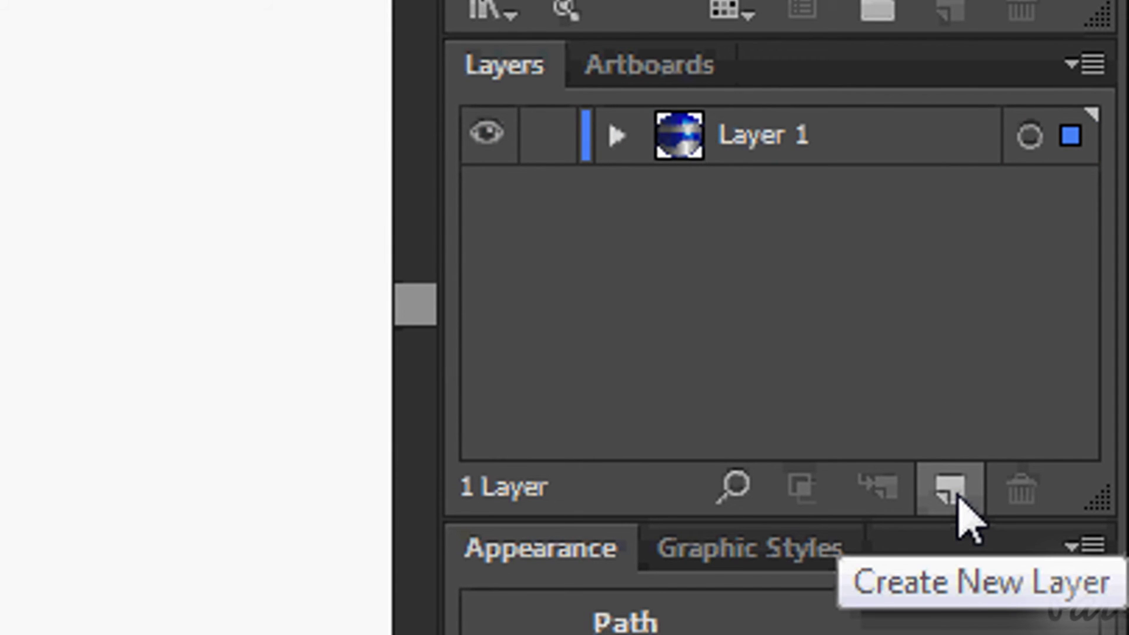
# - Unlock Layer 1, select all the sphere artwork, and add an empty Layer 2 above it
pyautogui.click(959, 497)
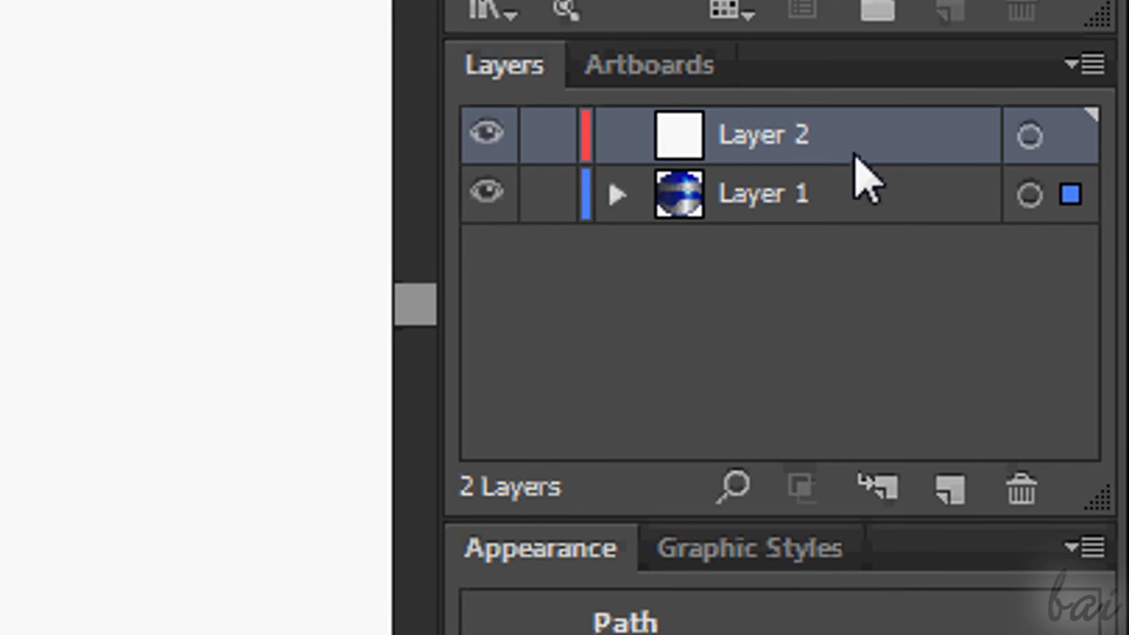
pyautogui.hotkey('ctrl', 'z')
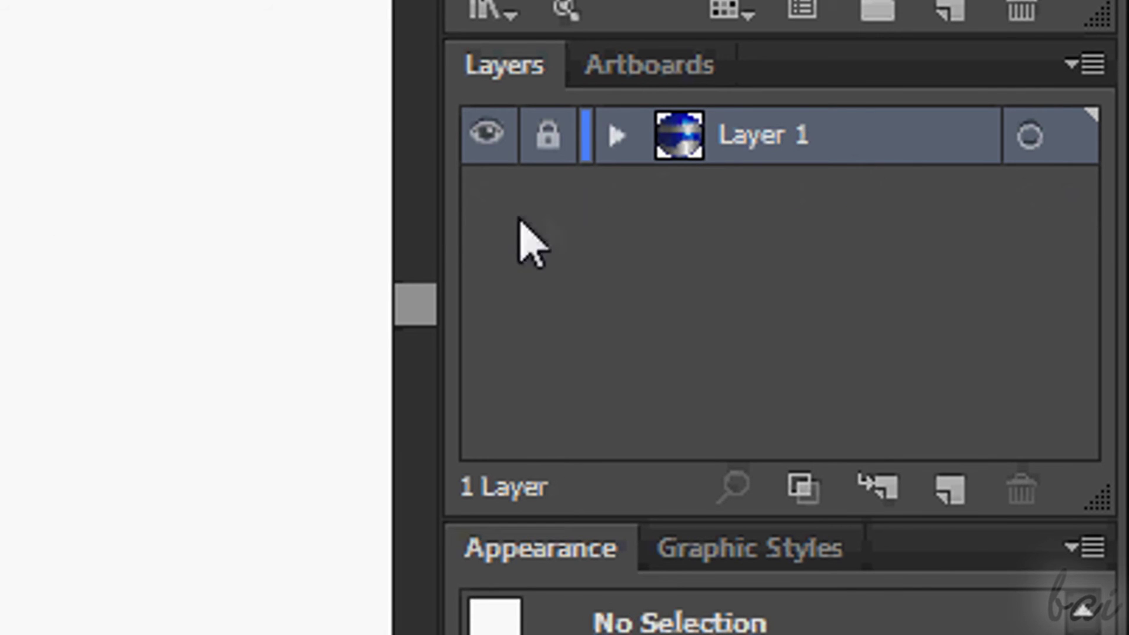
pyautogui.click(547, 136)
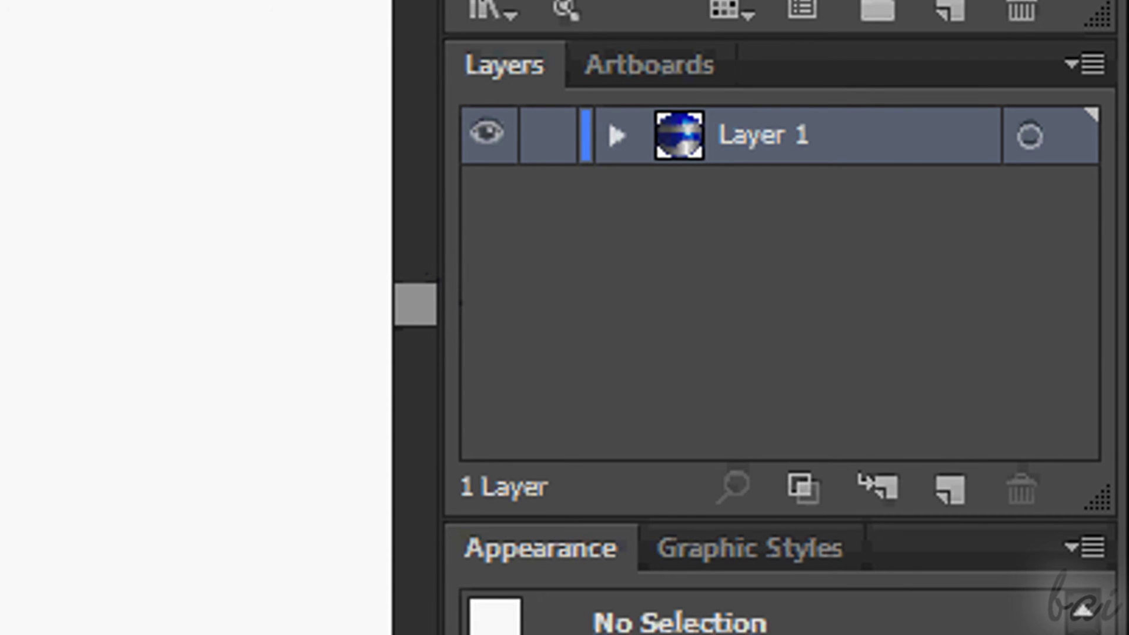
pyautogui.hotkey('ctrl', 'a')
pyautogui.hotkey('ctrl', 'l')
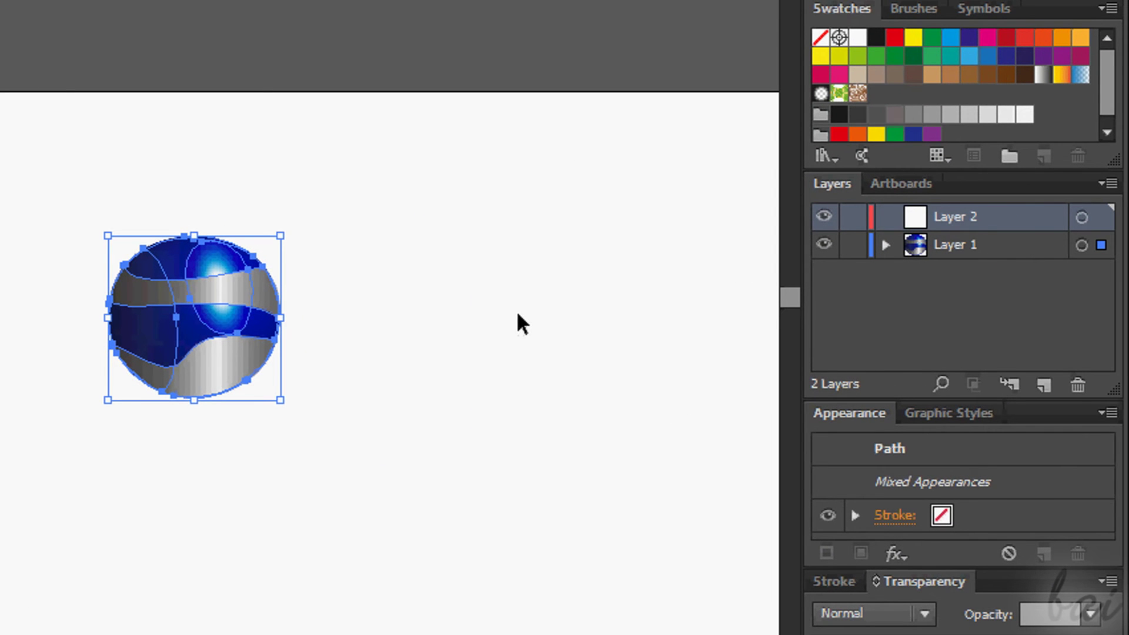
# - Paste a copy of the sphere onto Layer 2 and move it right of the original
pyautogui.hotkey('ctrl', 'v')
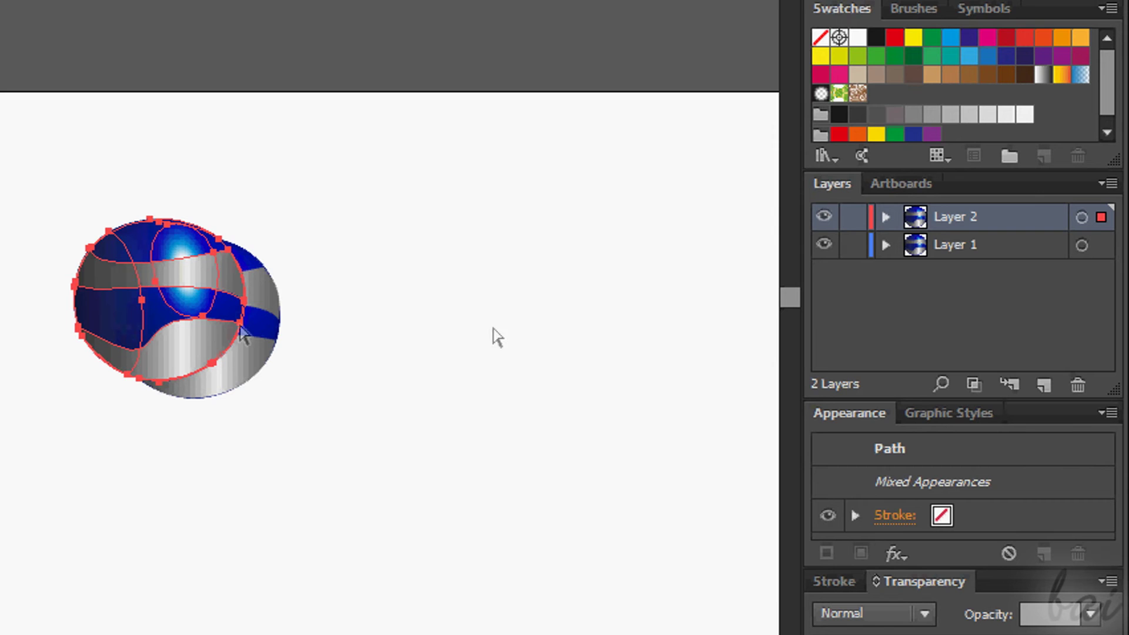
pyautogui.moveTo(198, 281); pyautogui.dragTo(511, 314)
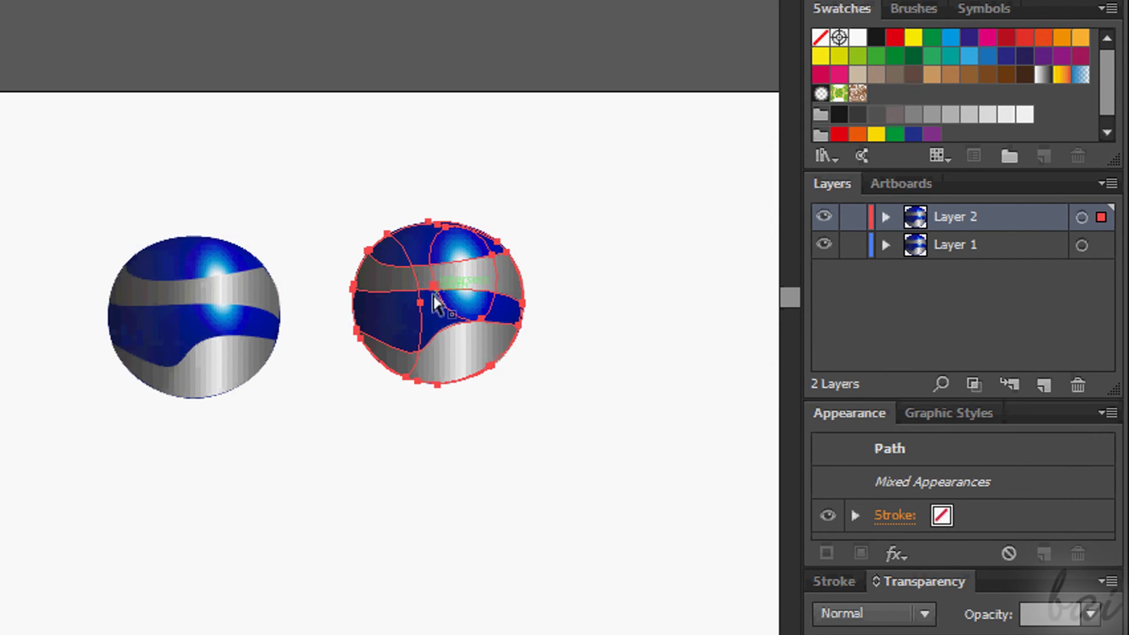
pyautogui.click(591, 307)
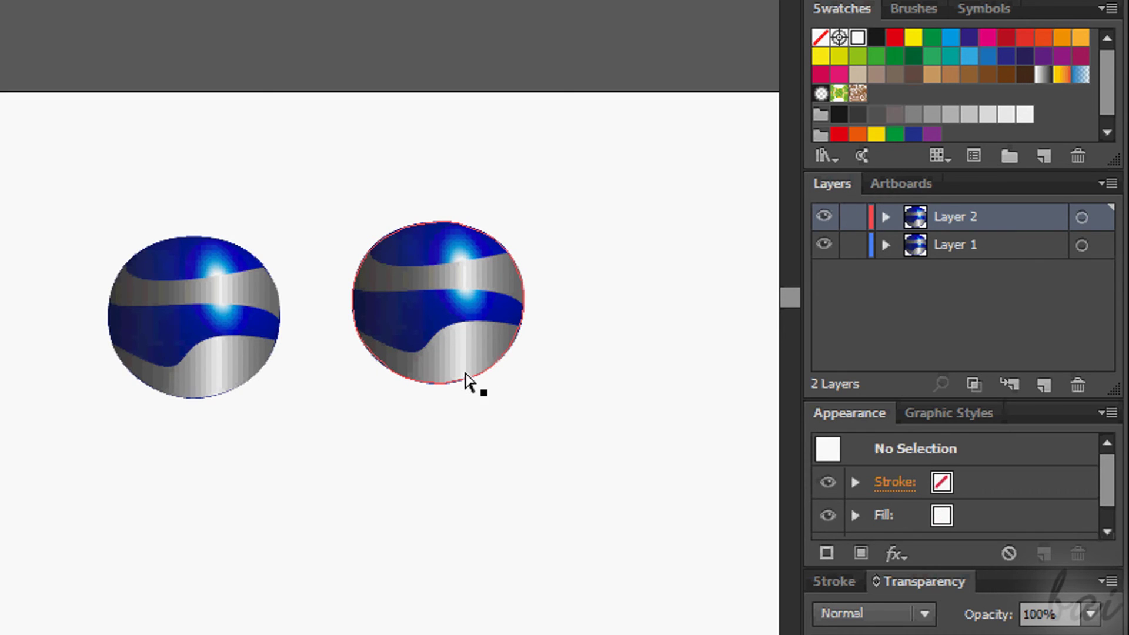
pyautogui.moveTo(555, 213); pyautogui.dragTo(350, 427)
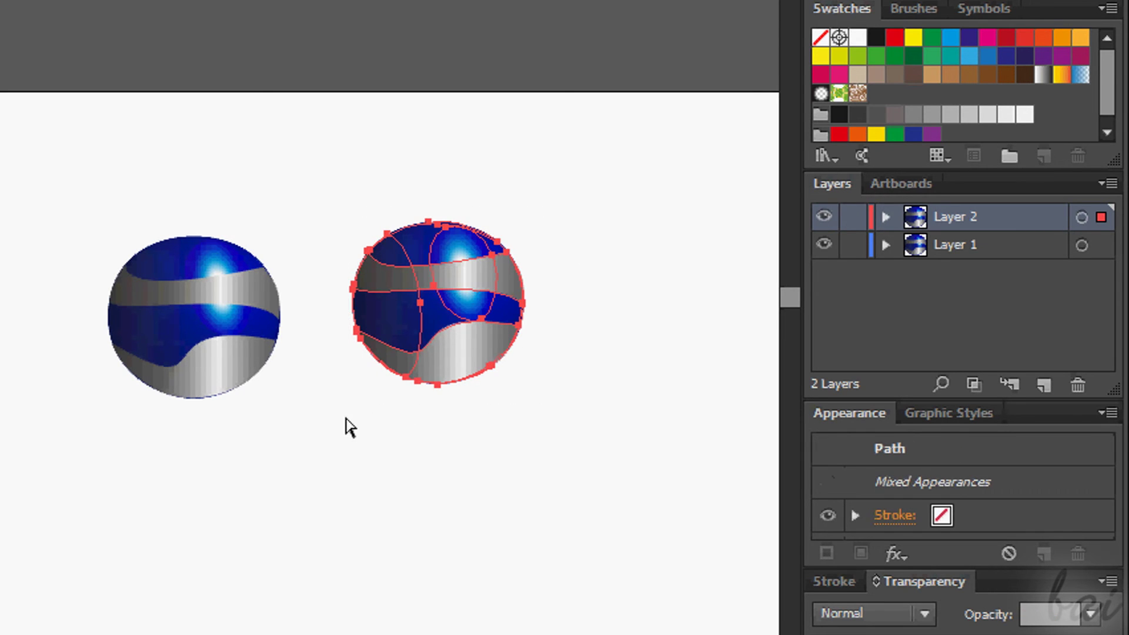
# - Lock the copy's base circle path in Layer 2's path list
pyautogui.click(885, 217)
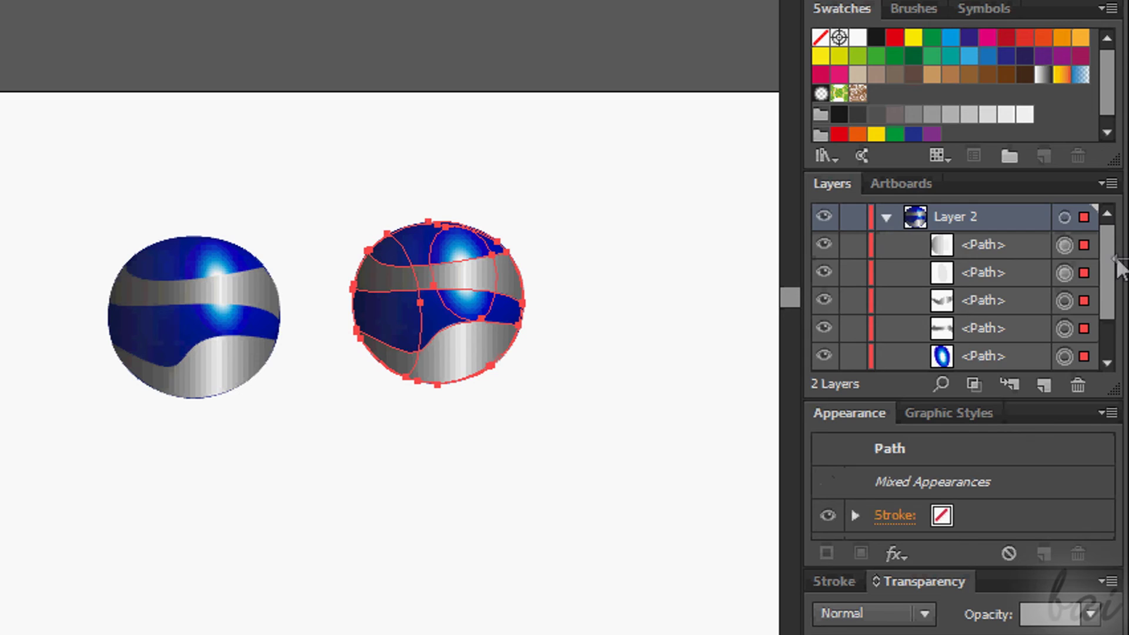
pyautogui.moveTo(1117, 264); pyautogui.dragTo(1113, 332)
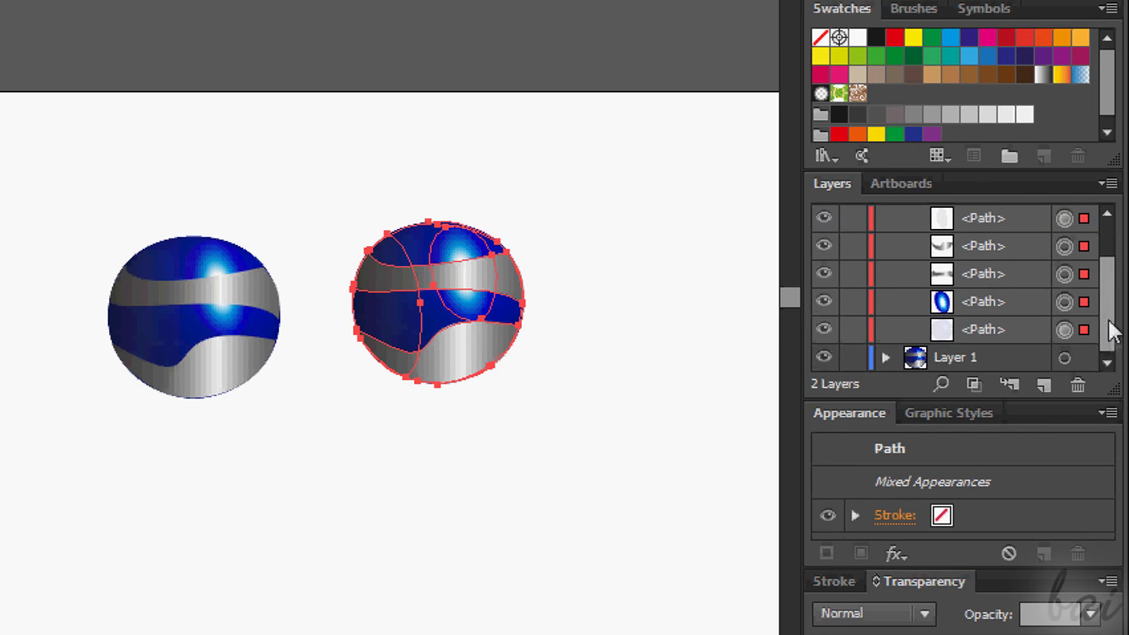
pyautogui.click(854, 331)
pyautogui.moveTo(1111, 277); pyautogui.dragTo(1112, 239)
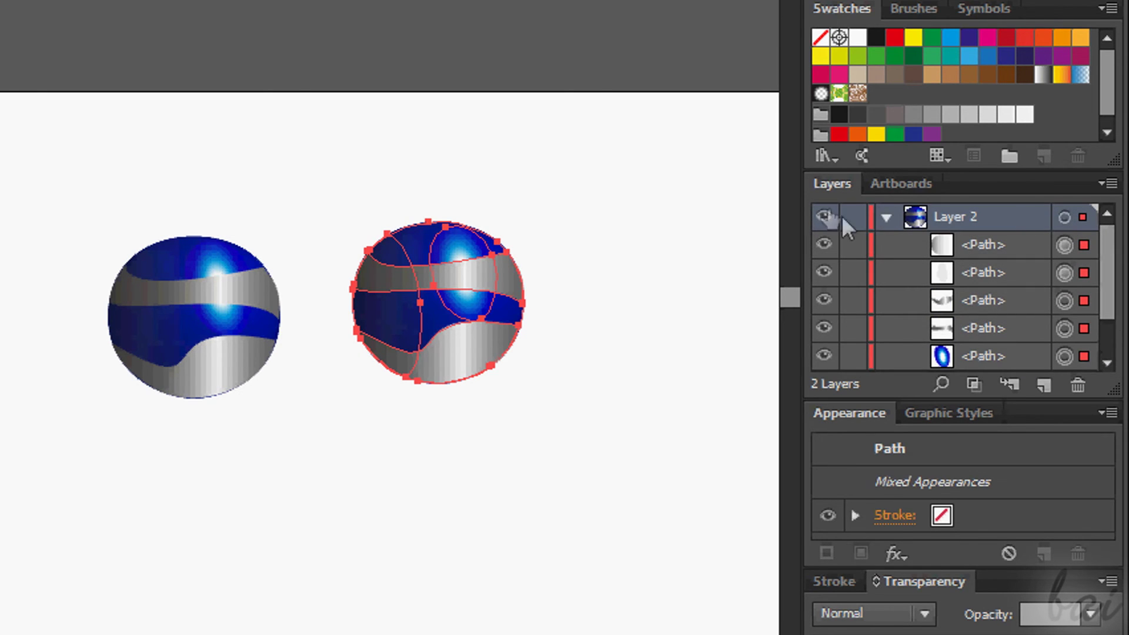
pyautogui.click(885, 218)
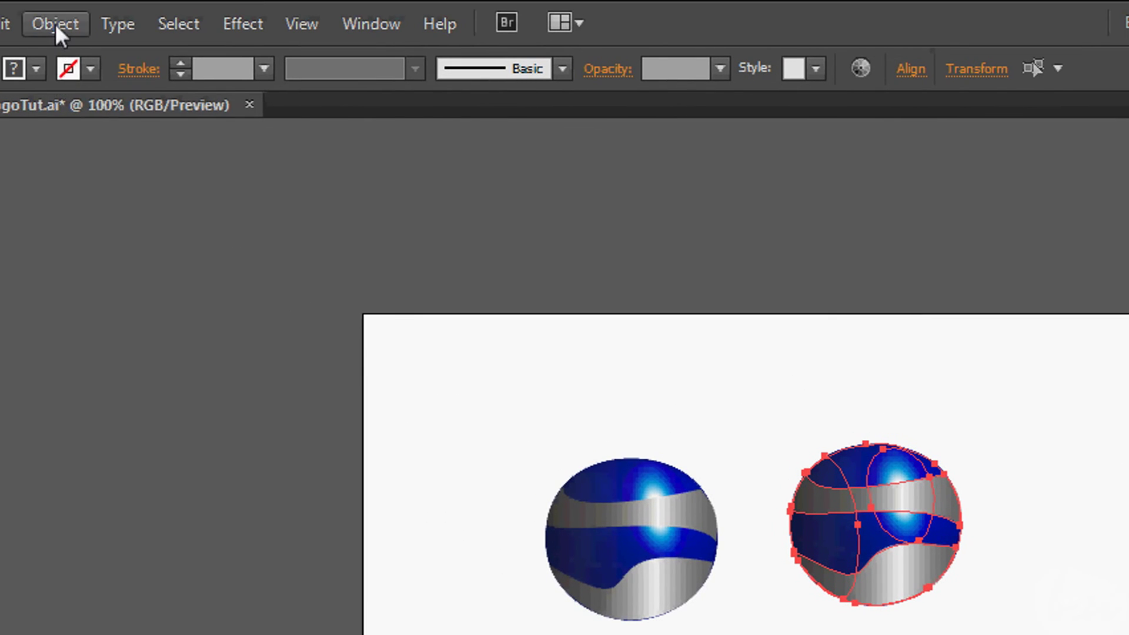
pyautogui.click(55, 23)
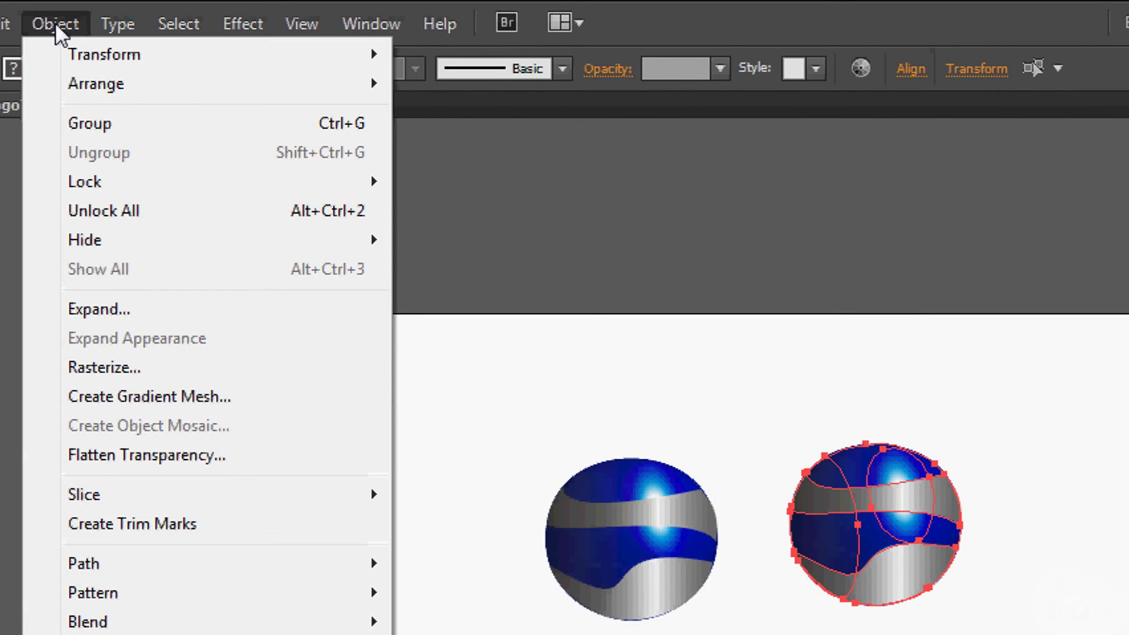
pyautogui.moveTo(104, 55)
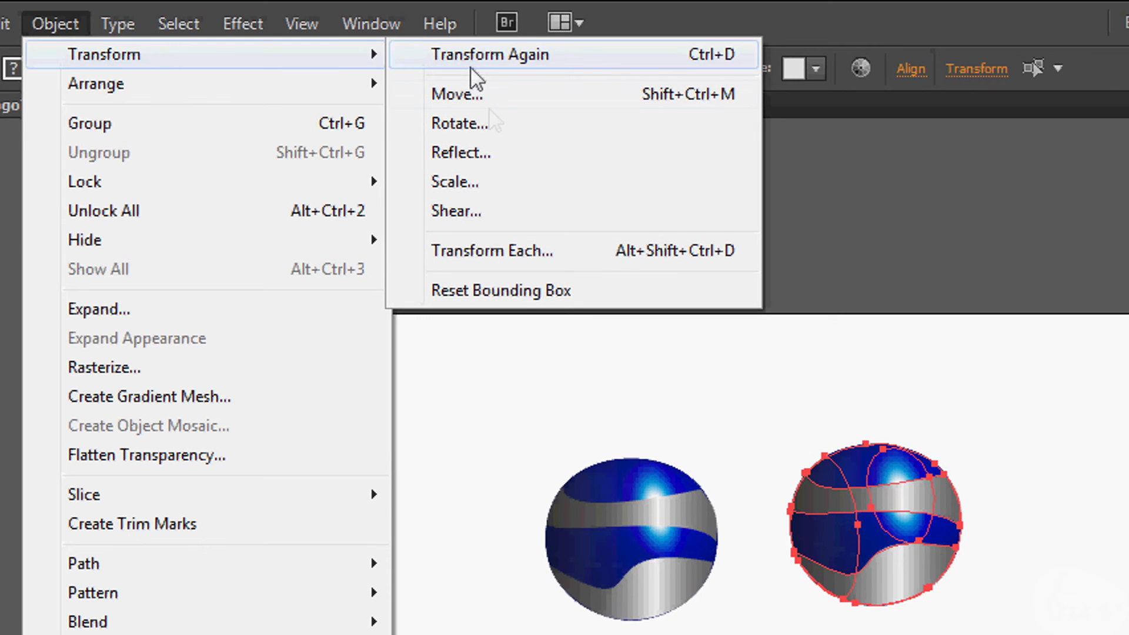
# - Reflect the sphere copy across the horizontal axis to flip it upside down
pyautogui.click(496, 153)
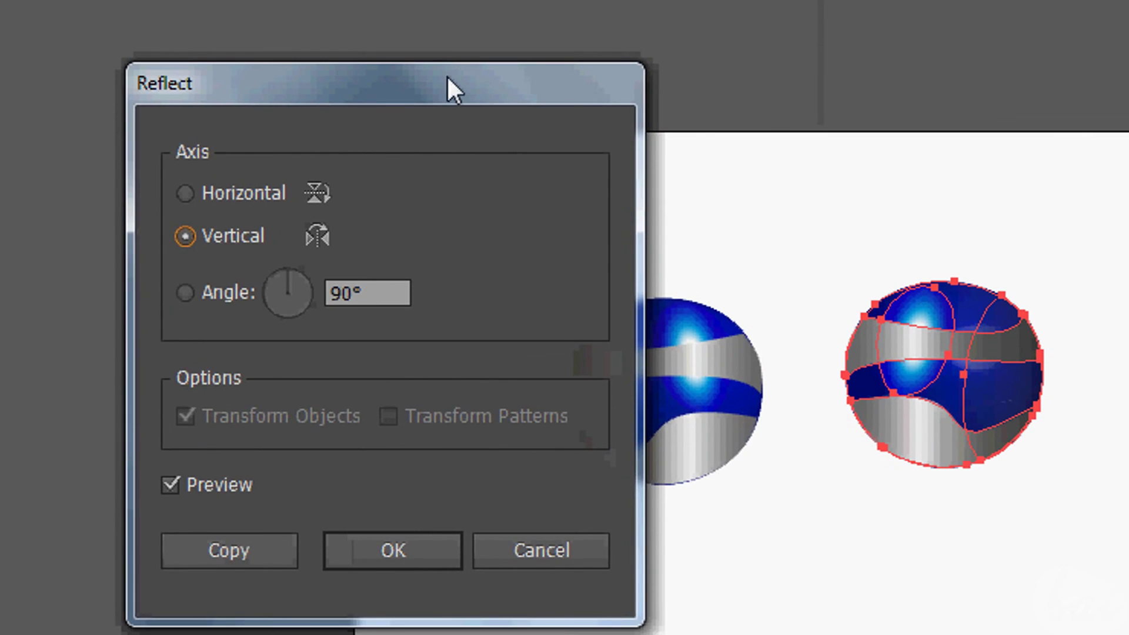
pyautogui.moveTo(449, 88); pyautogui.dragTo(354, 33)
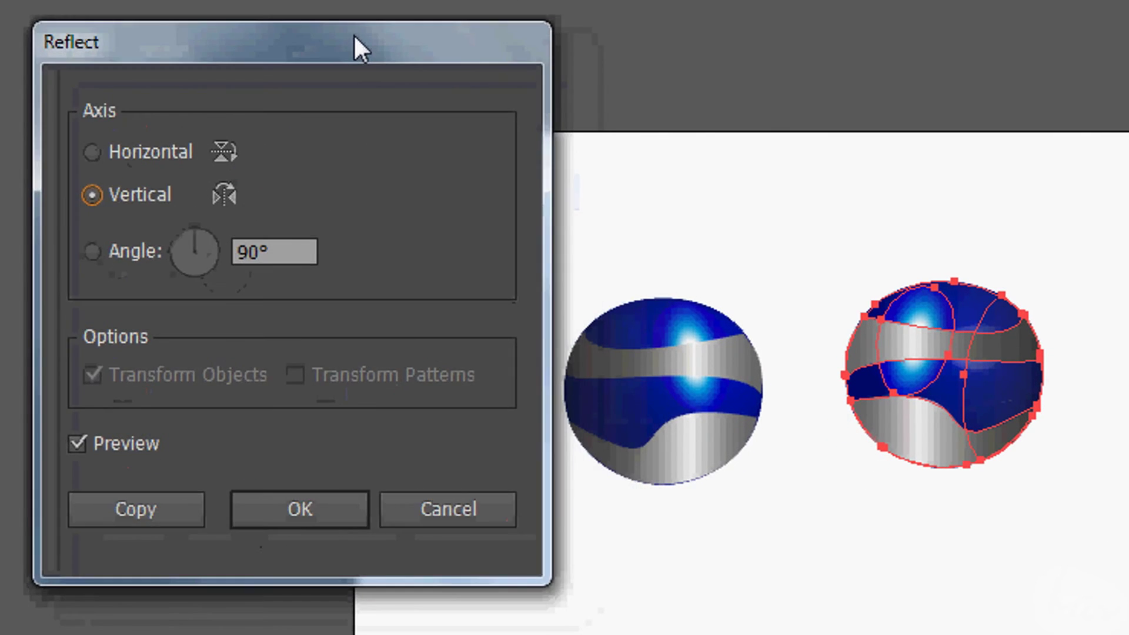
pyautogui.click(92, 150)
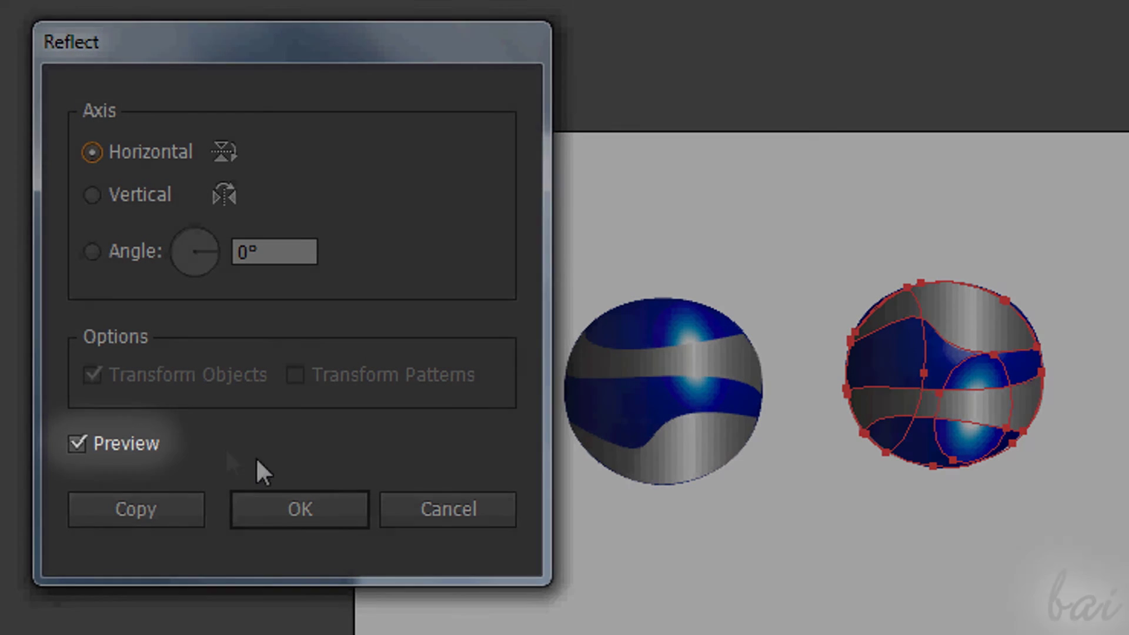
pyautogui.click(284, 498)
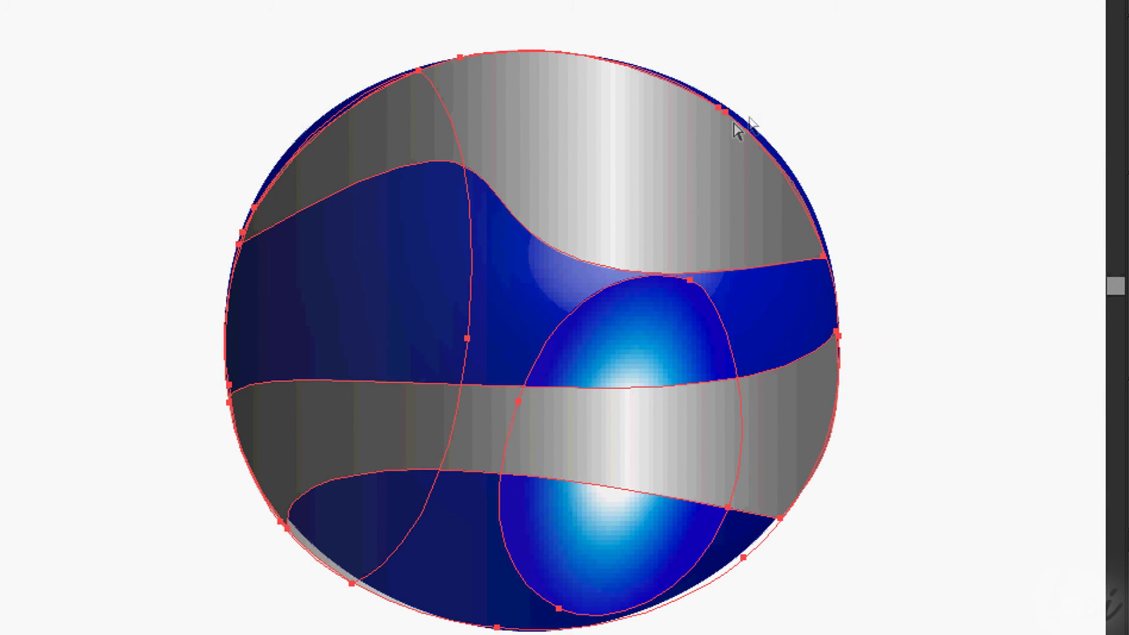
# - Widen the flipped sphere's top grey band to the sphere edge and remove its extra anchor
pyautogui.click(736, 128)
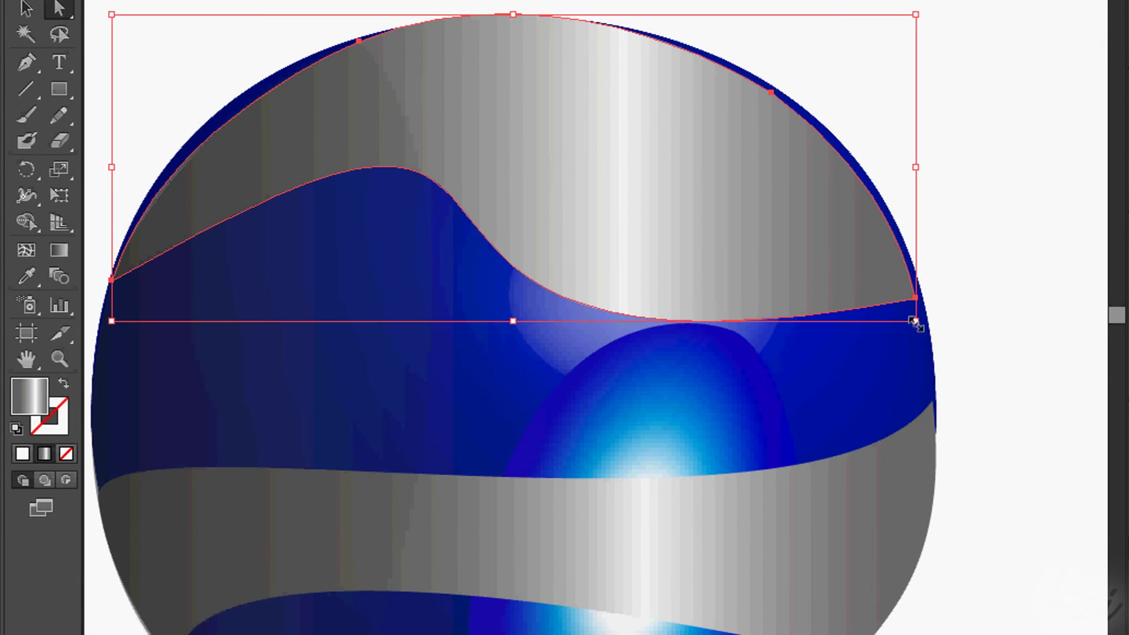
pyautogui.moveTo(916, 321); pyautogui.dragTo(926, 321)
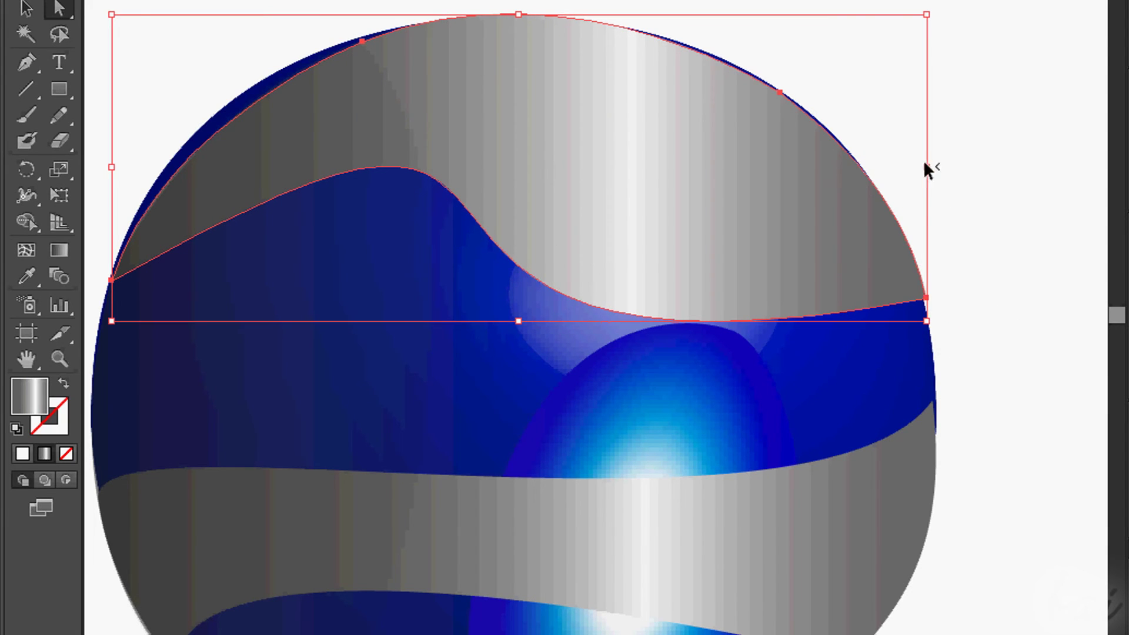
pyautogui.moveTo(925, 168); pyautogui.dragTo(924, 168)
pyautogui.hscroll(-3, 121, 291)
pyautogui.press('p')
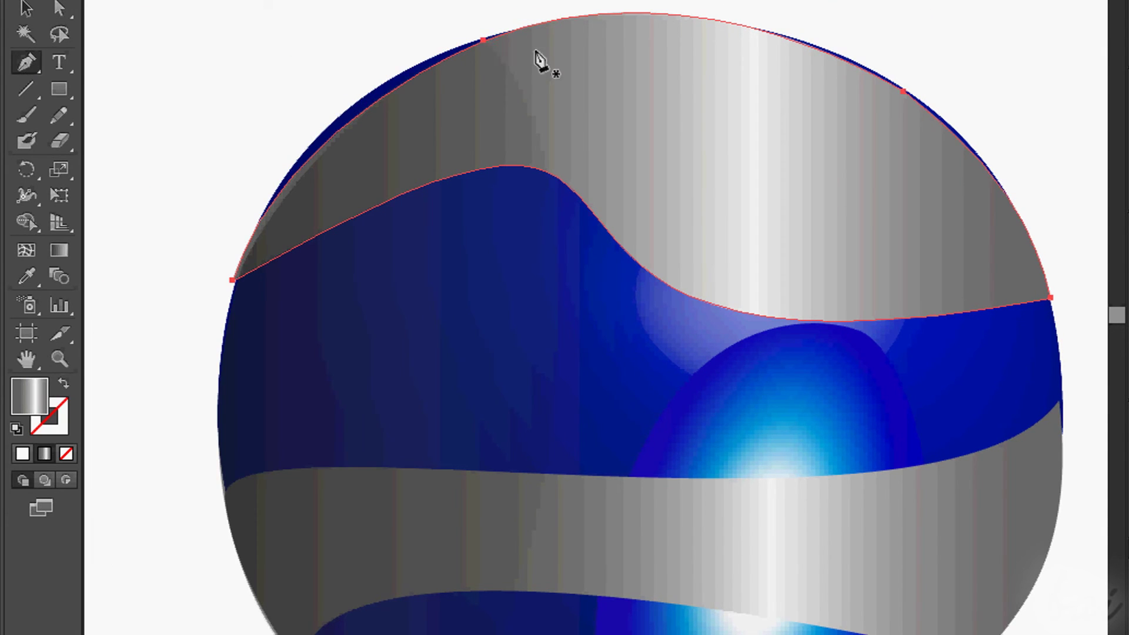
pyautogui.click(480, 41)
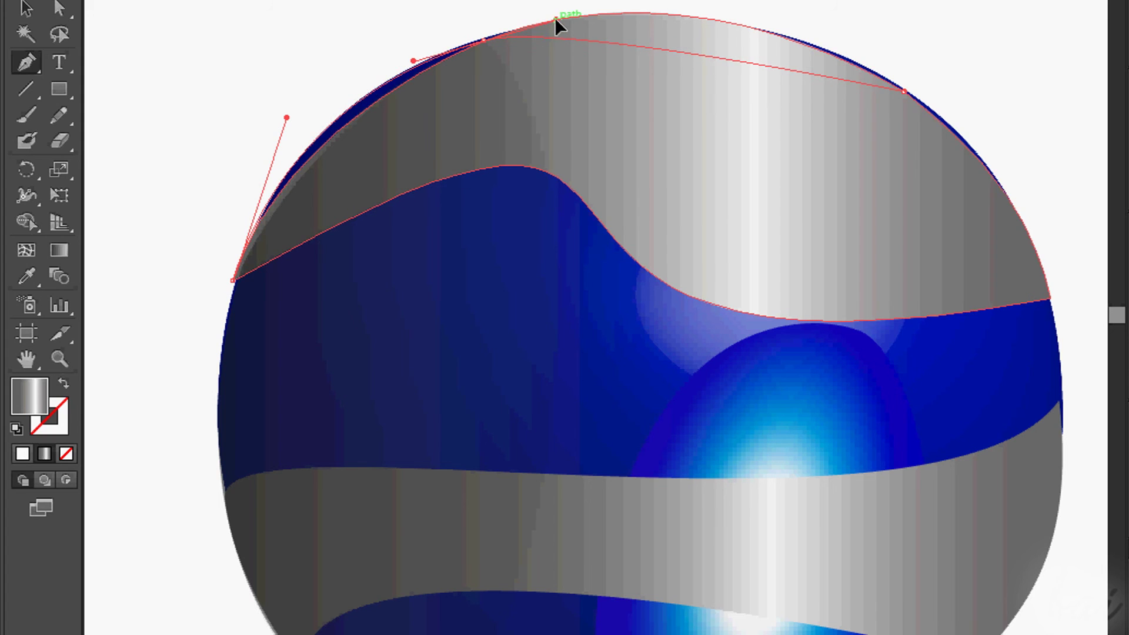
pyautogui.moveTo(557, 22); pyautogui.dragTo(740, 231)
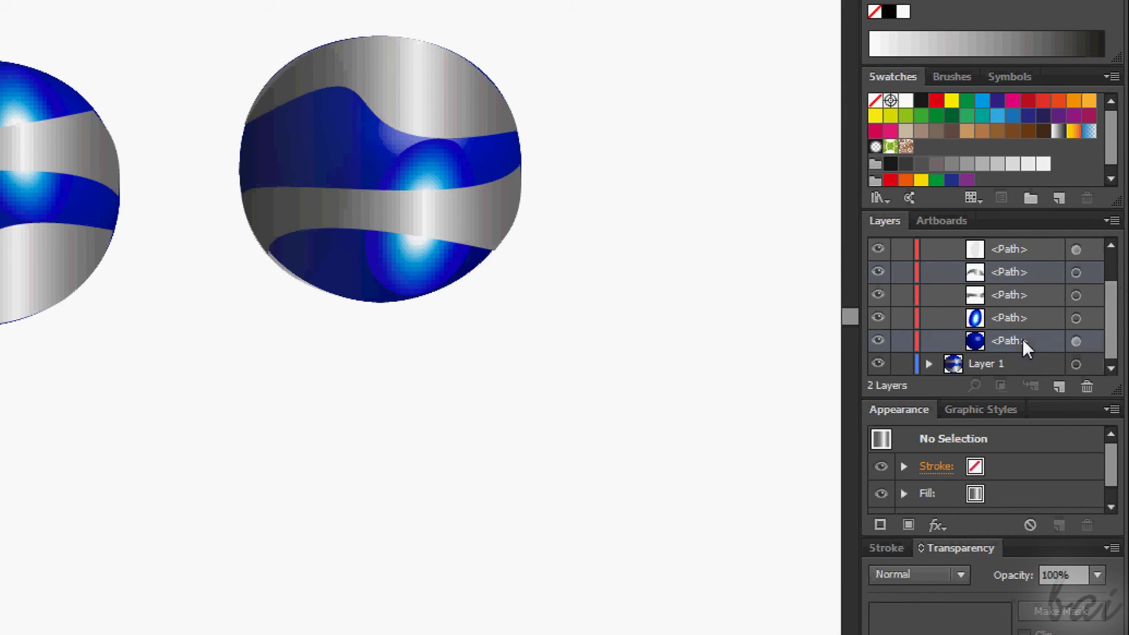
# - Adjust the base sphere's 3D Revolve effect, shifting its lighting downward
pyautogui.click(1076, 341)
pyautogui.scroll(-3, 994, 470)
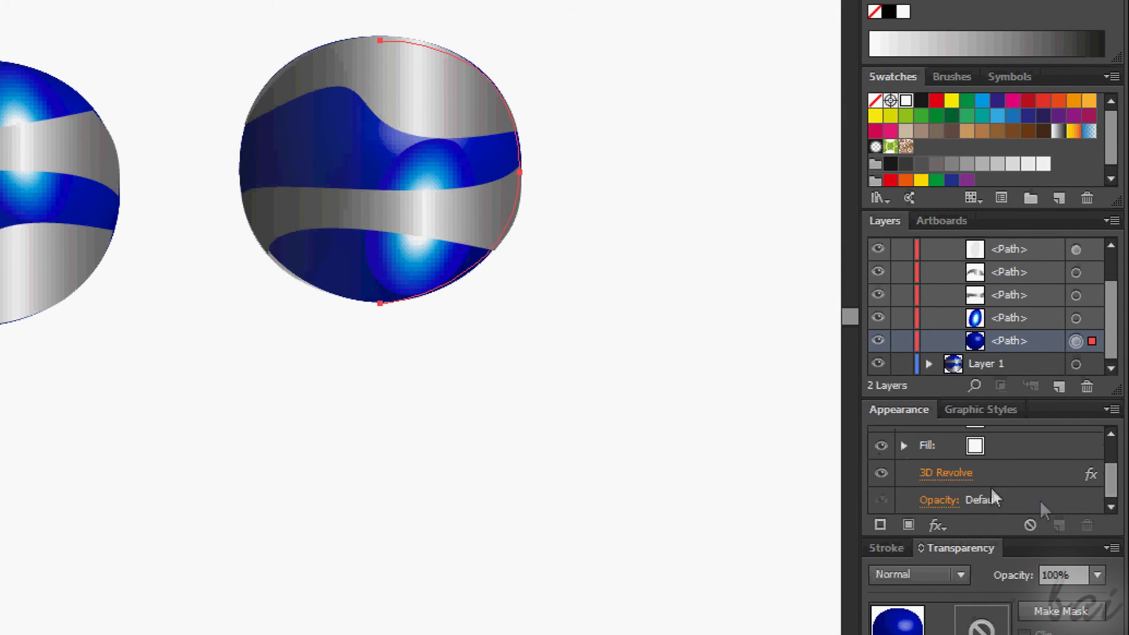
pyautogui.click(951, 475)
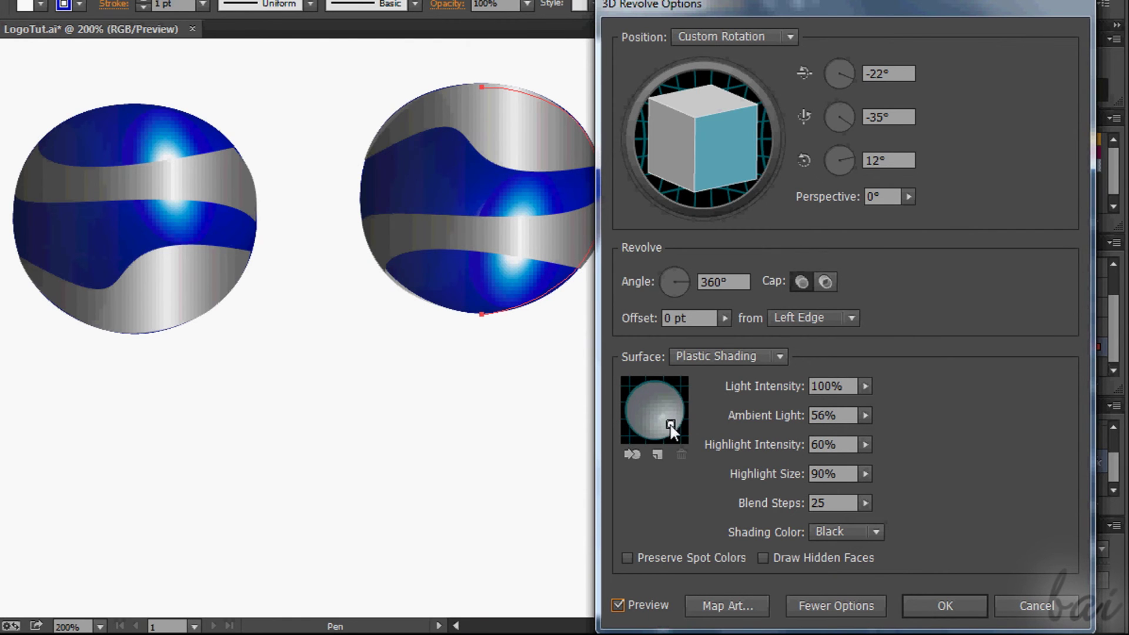
pyautogui.click(944, 606)
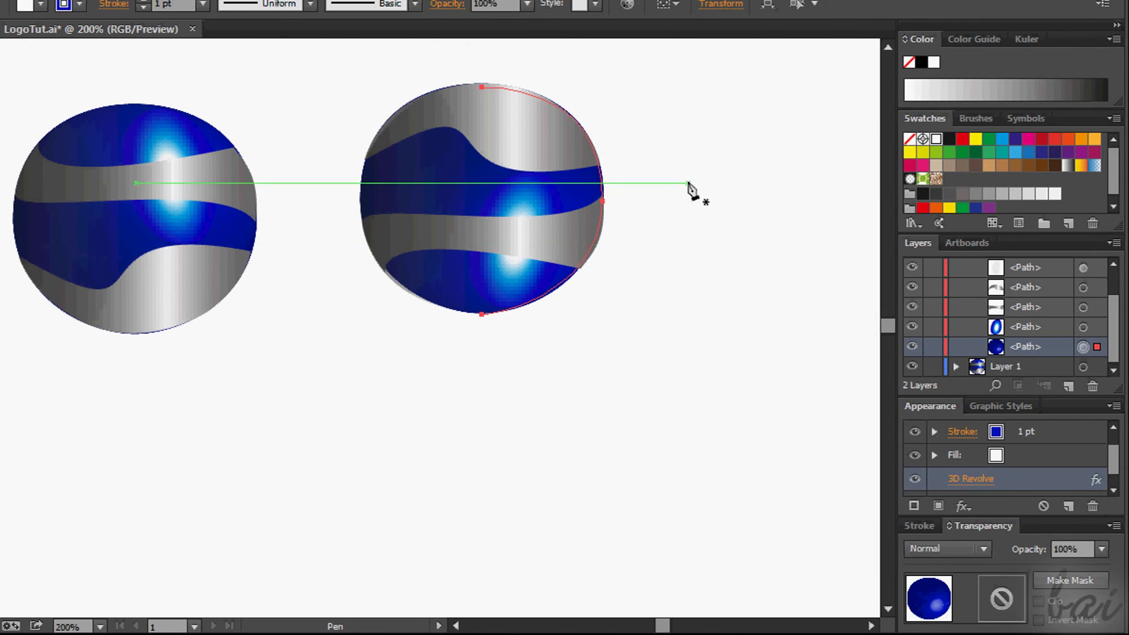
# - Select all of Layer 2's art and place it directly beneath the left sphere
pyautogui.hotkey('ctrl', 'shift', 'a')
pyautogui.scroll(2, 930, 275)
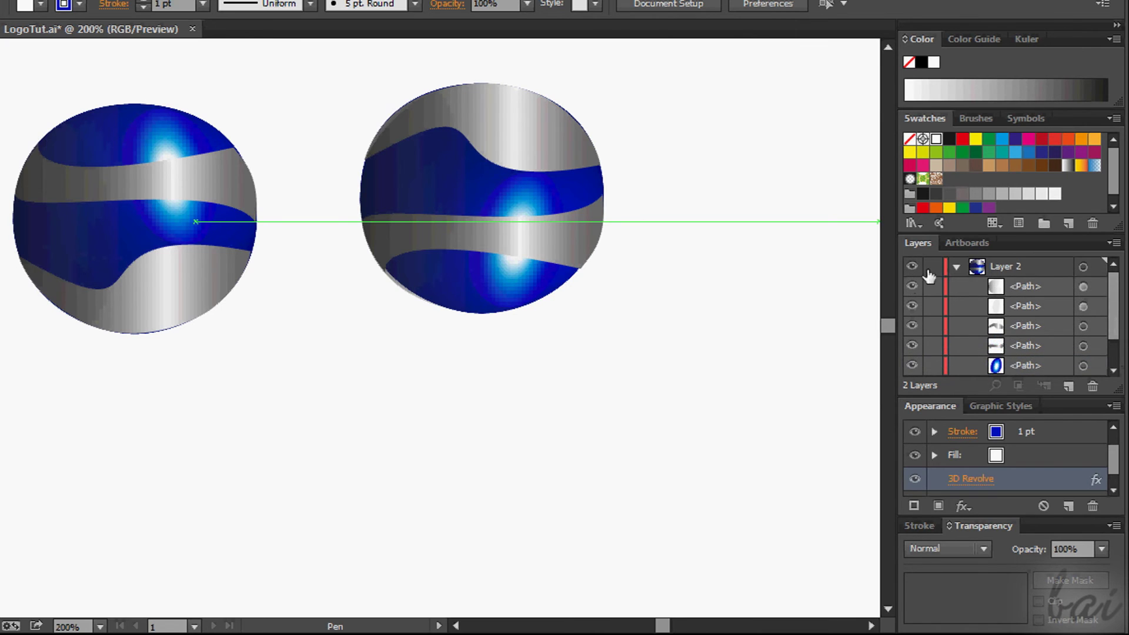
pyautogui.click(957, 268)
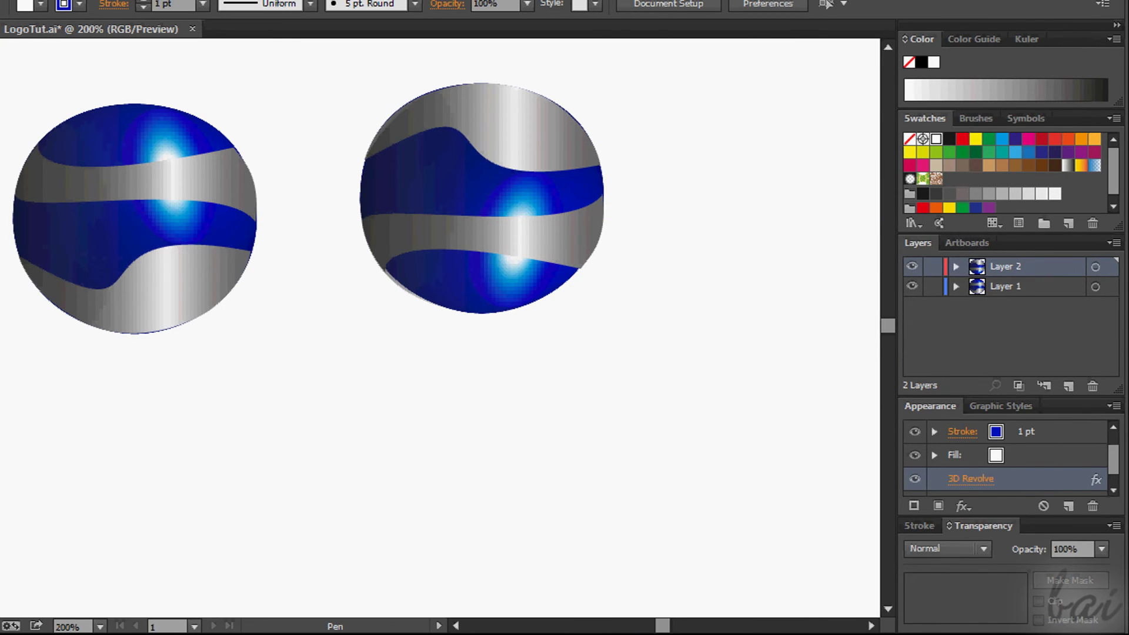
pyautogui.click(1095, 266)
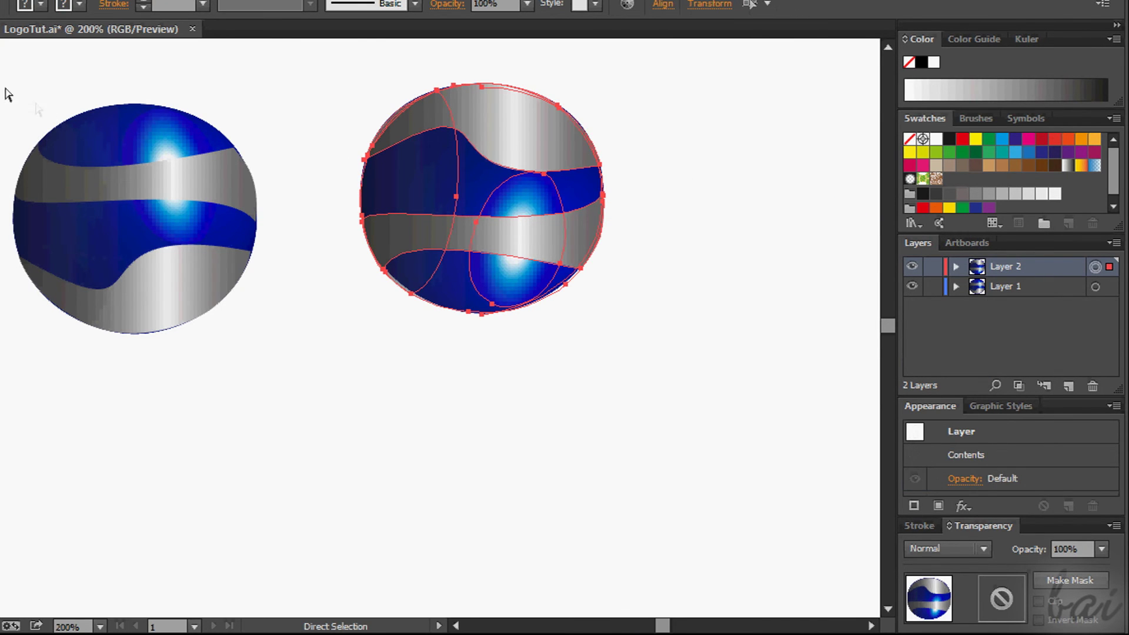
pyautogui.moveTo(517, 131); pyautogui.dragTo(169, 372)
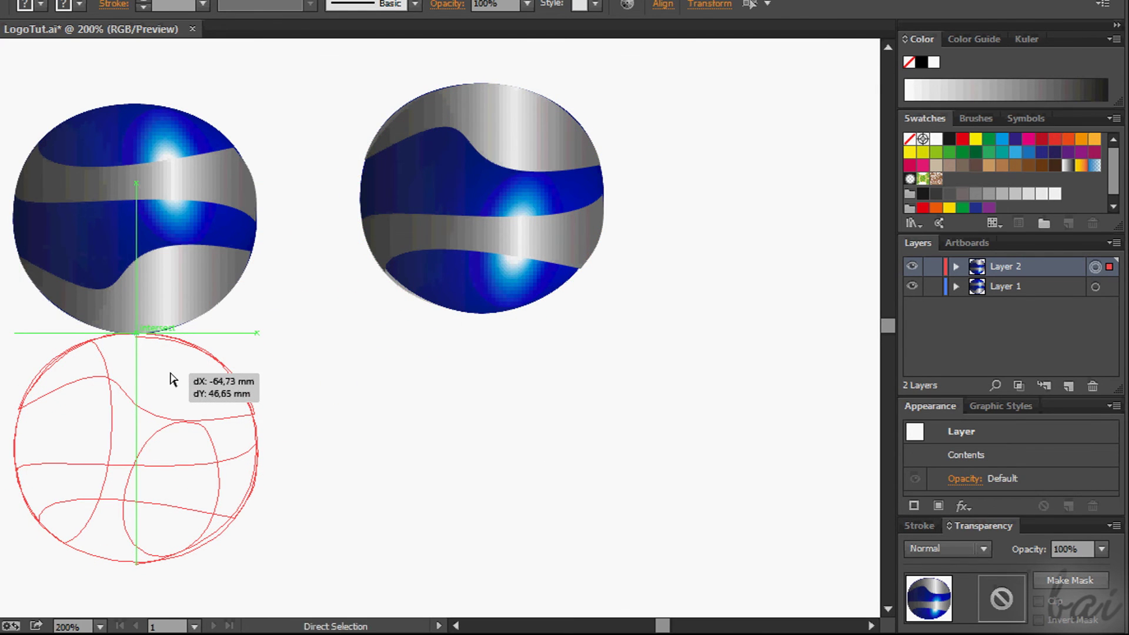
pyautogui.moveTo(169, 372); pyautogui.dragTo(171, 373)
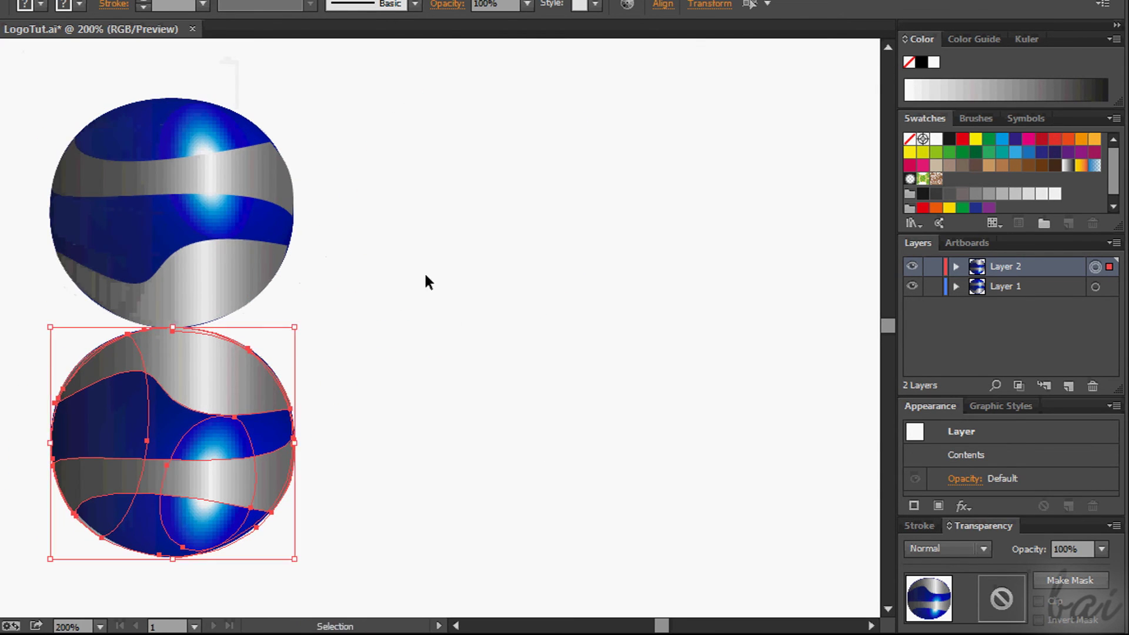
pyautogui.keyDown('ctrl'); pyautogui.click(425, 272); pyautogui.keyUp('ctrl')
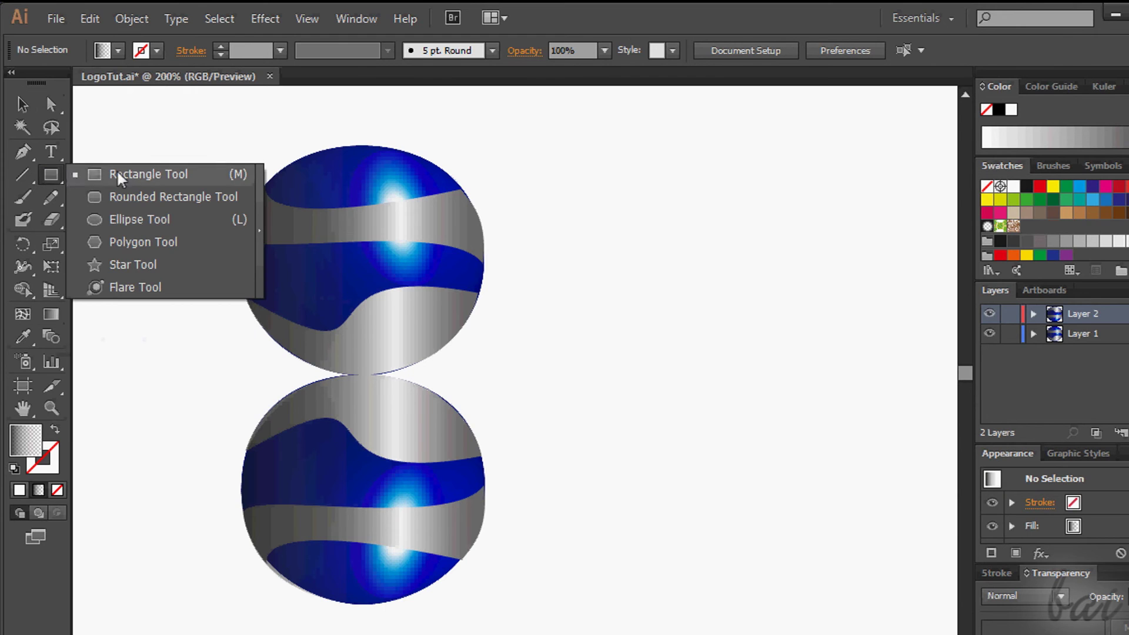
# - Draw a white rectangle covering the lower sphere
pyautogui.moveTo(46, 177); pyautogui.dragTo(113, 176)
pyautogui.click(19, 490)
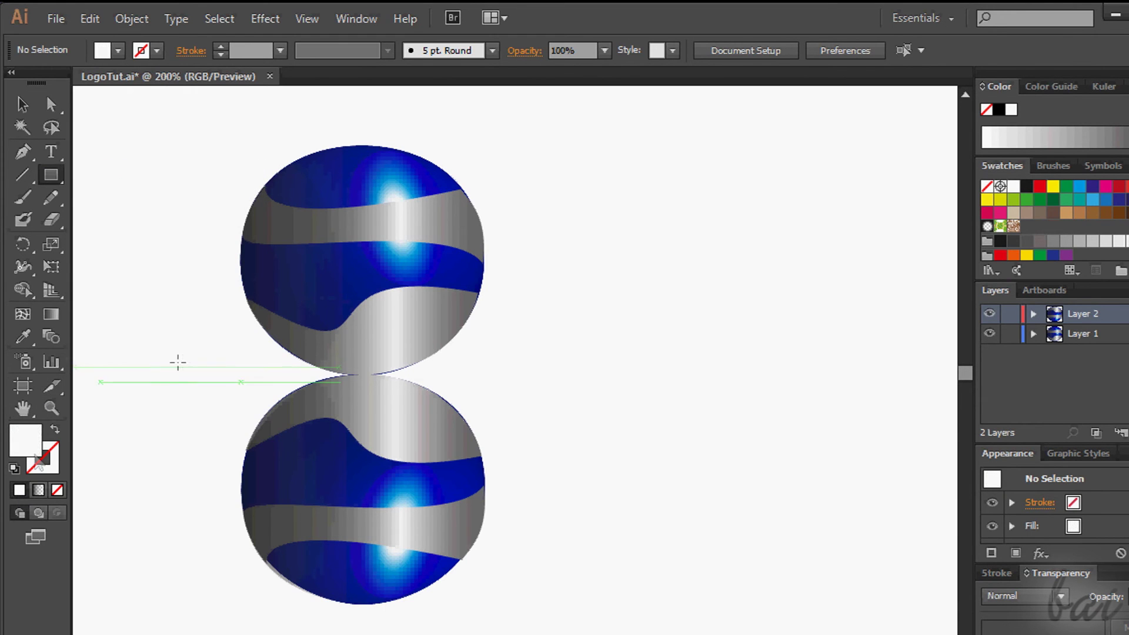
pyautogui.moveTo(163, 373); pyautogui.dragTo(592, 612)
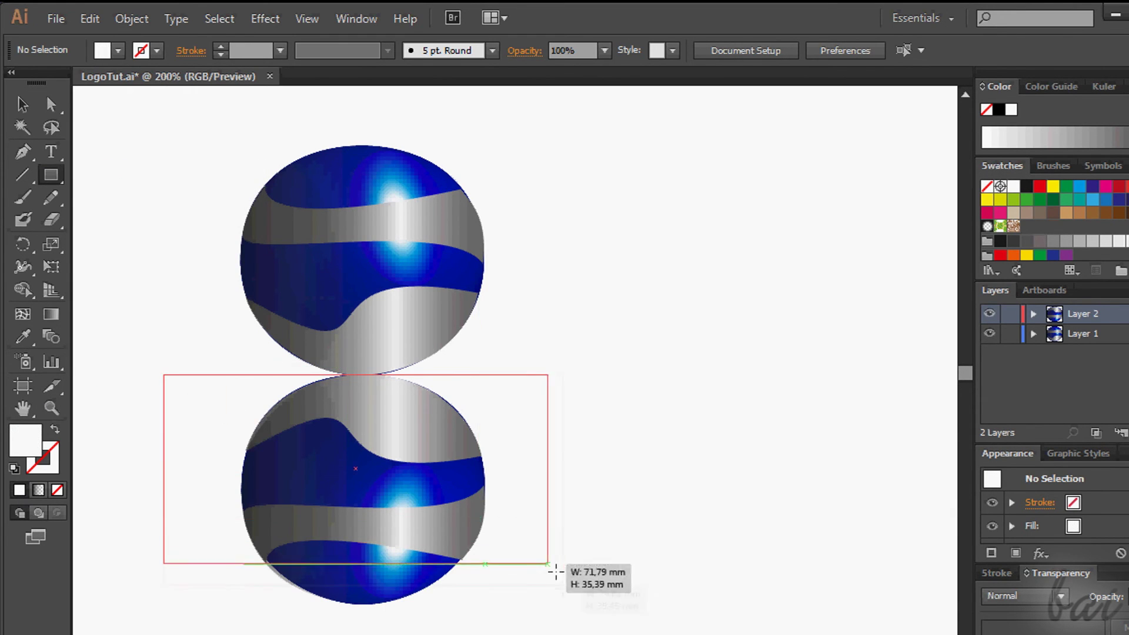
pyautogui.moveTo(591, 611); pyautogui.dragTo(593, 606)
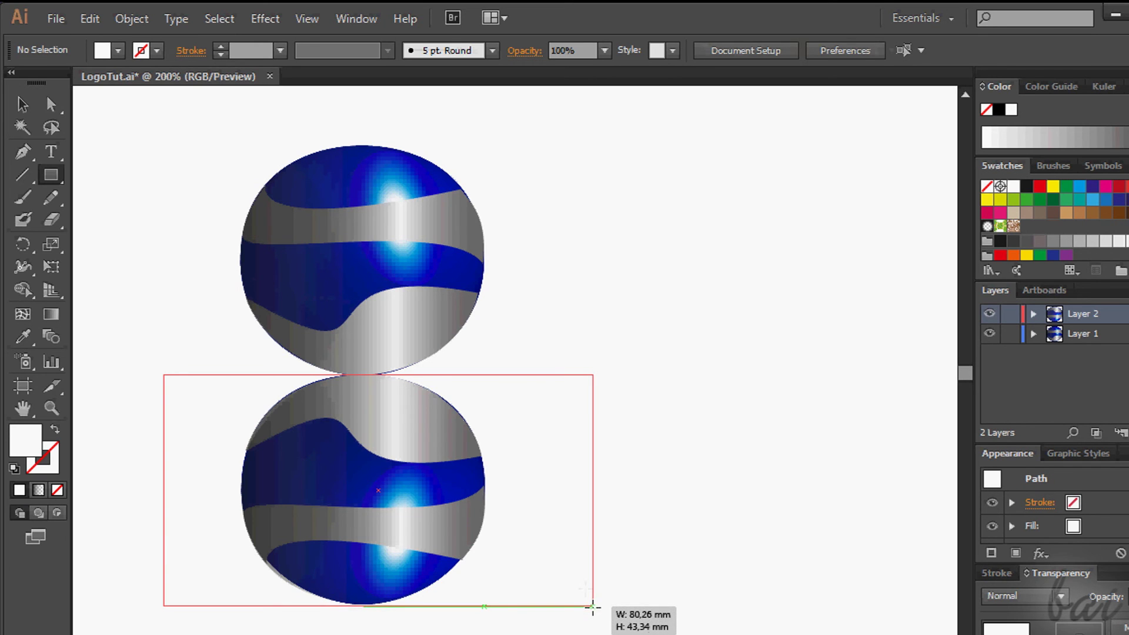
# - Give the rectangle a linear gradient with a white left stop
pyautogui.click(370, 24)
pyautogui.click(424, 413)
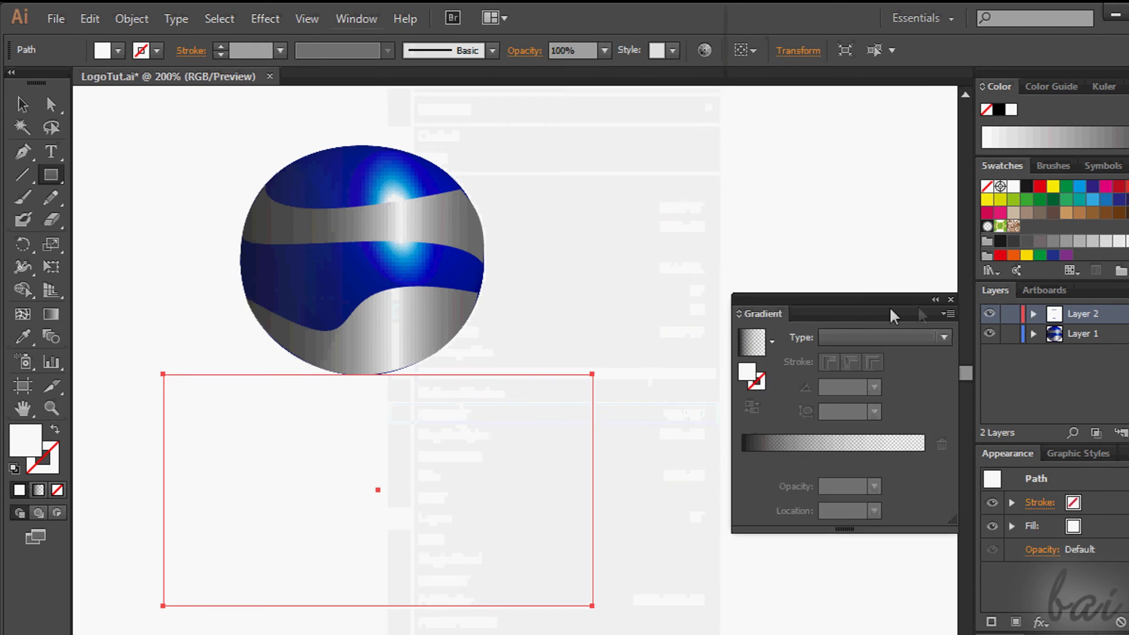
pyautogui.moveTo(765, 244); pyautogui.dragTo(647, 262)
pyautogui.click(685, 425)
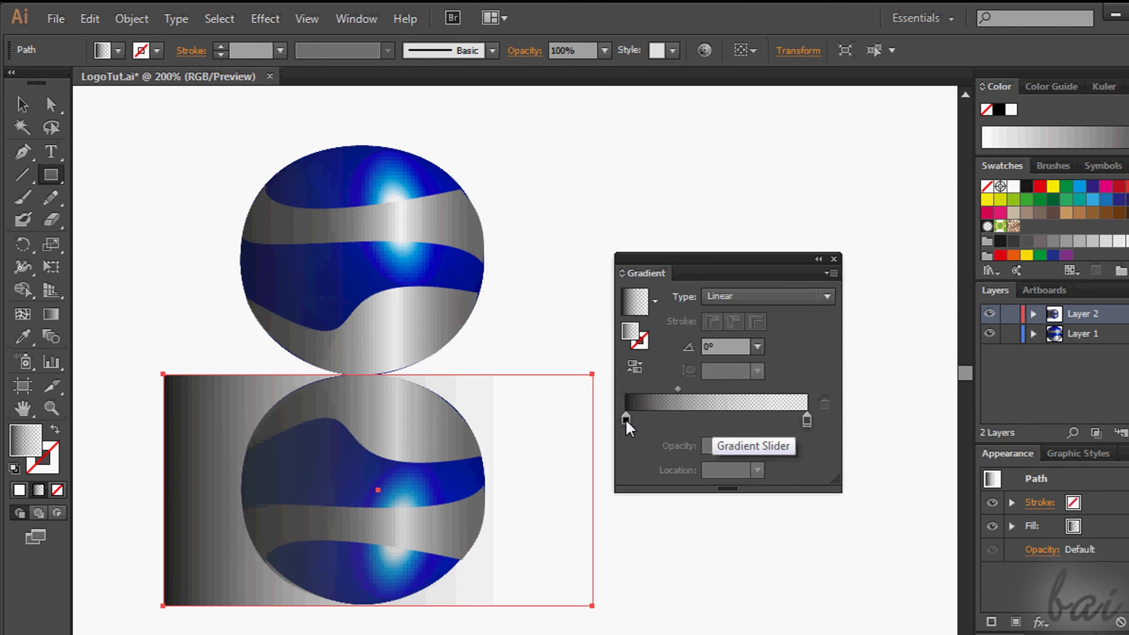
pyautogui.click(757, 346)
pyautogui.click(785, 628)
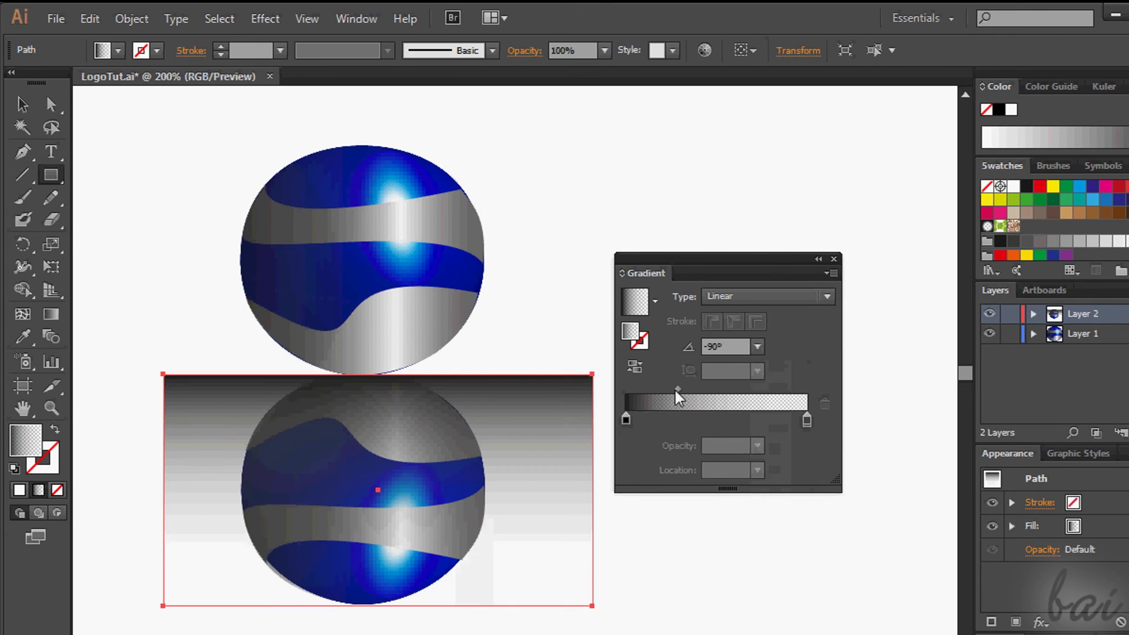
pyautogui.doubleClick(626, 419)
pyautogui.click(588, 477)
# - Set the gradient to 90°, white fading to transparent with the white stop near 62%, then hide Layer 2
pyautogui.click(757, 346)
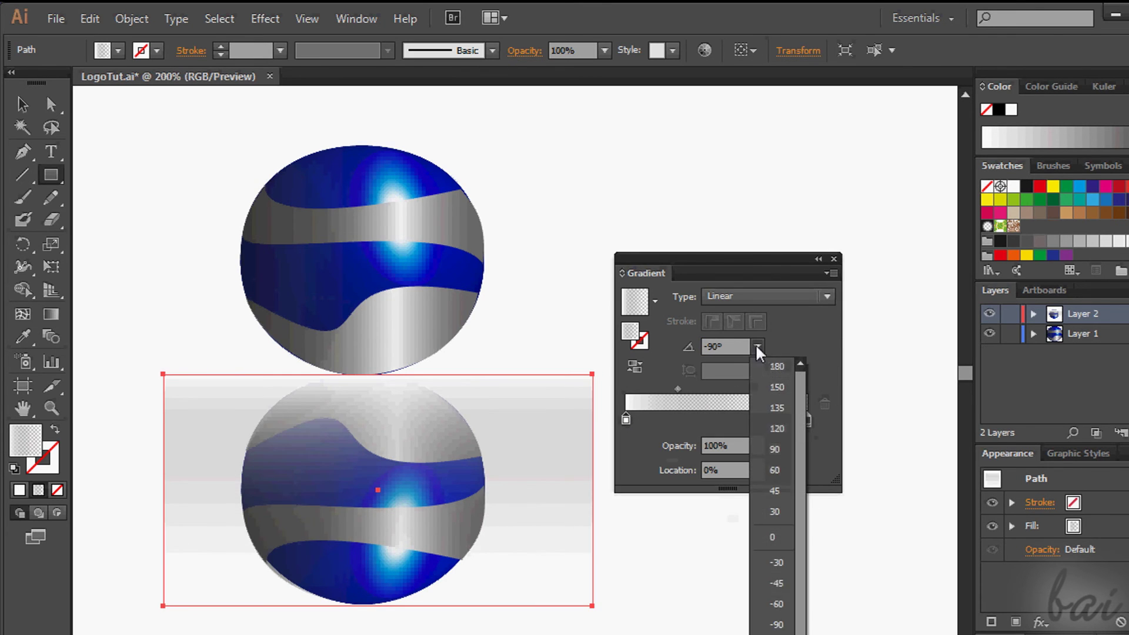
pyautogui.click(773, 438)
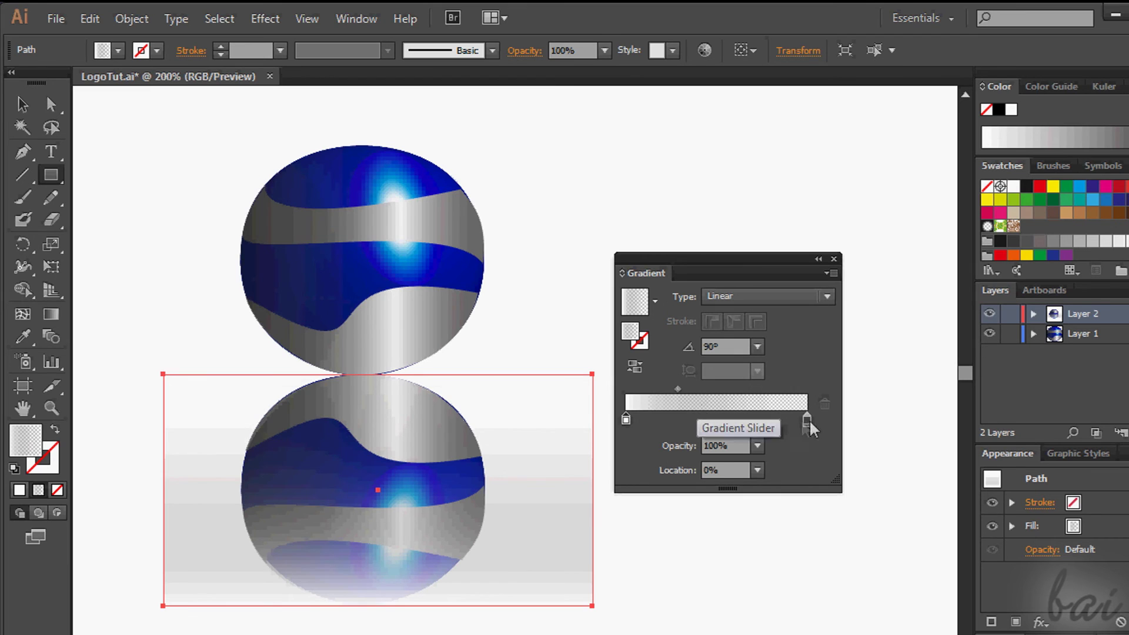
pyautogui.moveTo(807, 419); pyautogui.dragTo(793, 420)
pyautogui.moveTo(625, 419); pyautogui.dragTo(790, 420)
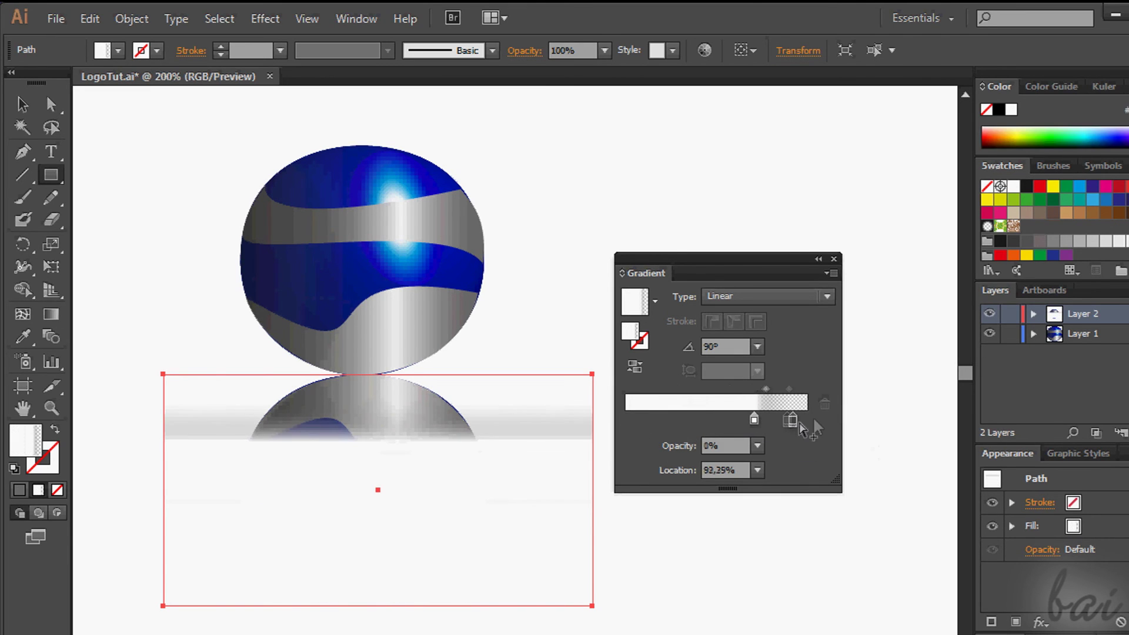
pyautogui.doubleClick(791, 419)
pyautogui.click(829, 442)
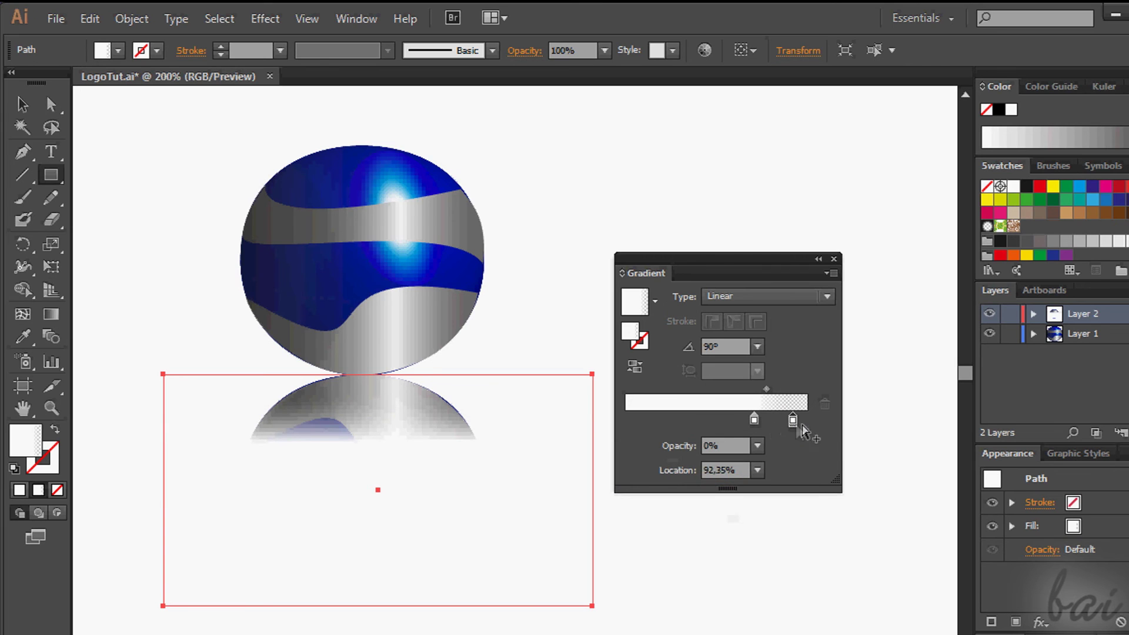
pyautogui.moveTo(754, 418); pyautogui.dragTo(783, 390)
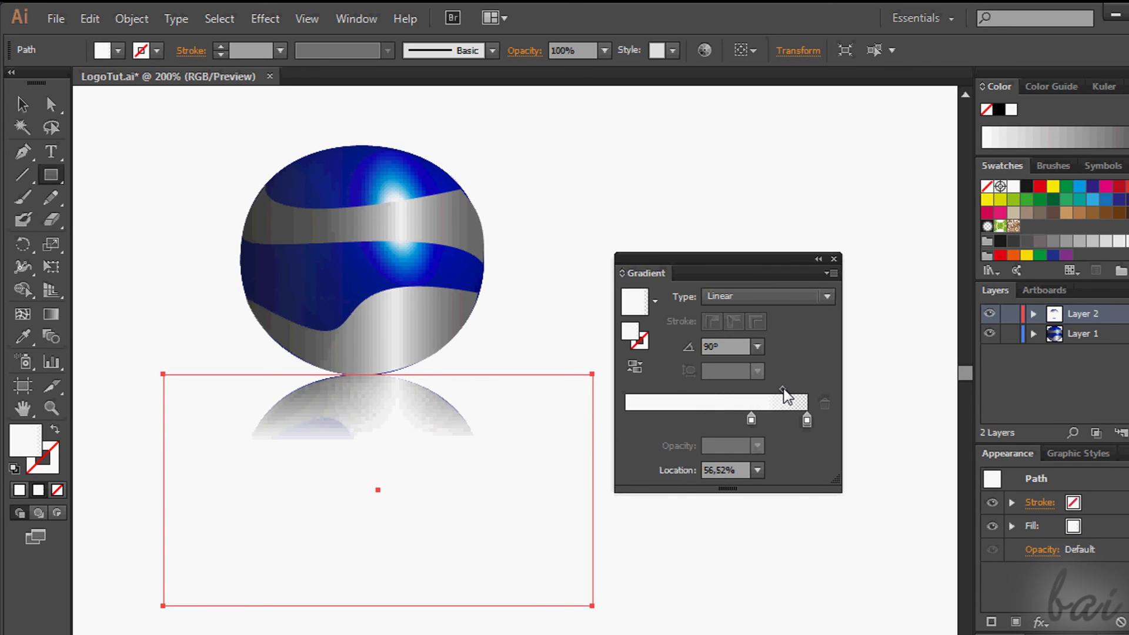
pyautogui.moveTo(751, 418); pyautogui.dragTo(739, 418)
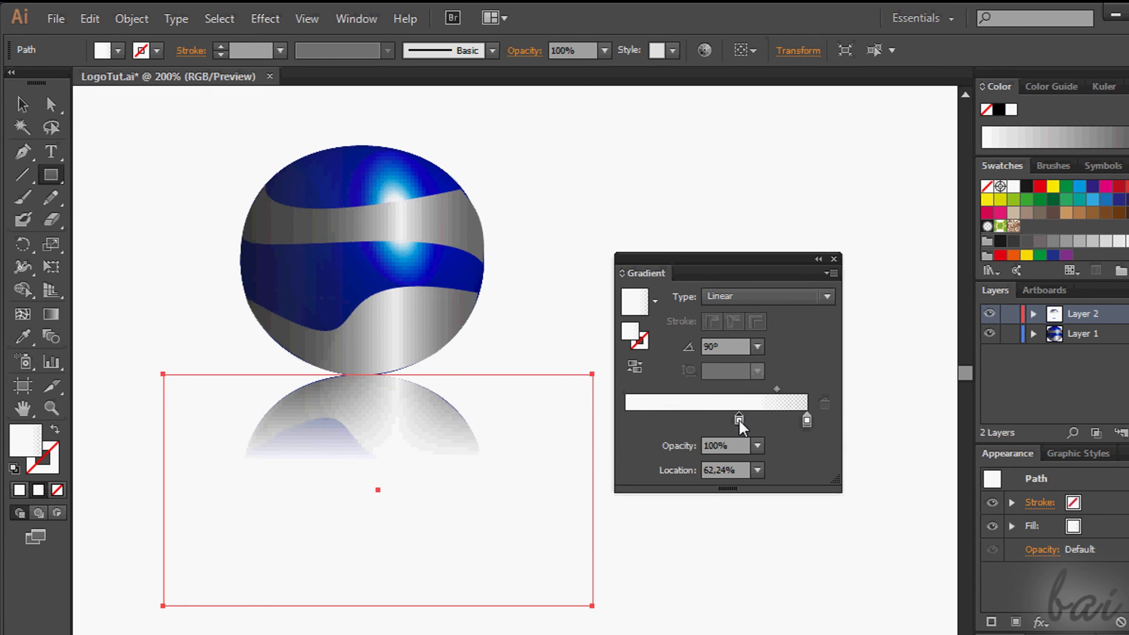
pyautogui.click(788, 244)
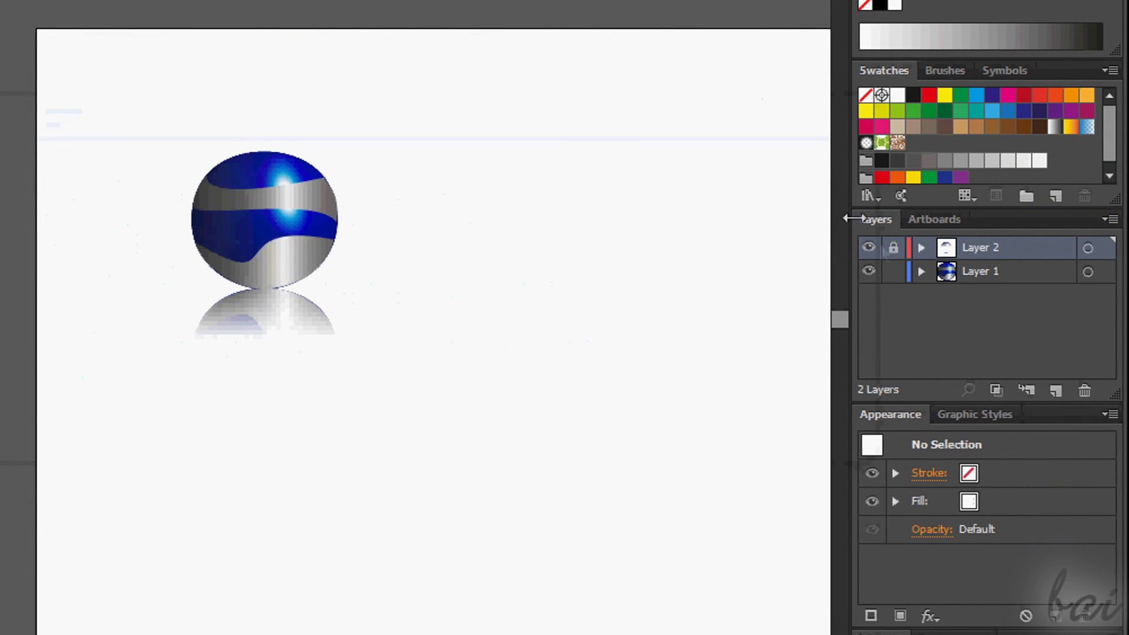
pyautogui.click(870, 248)
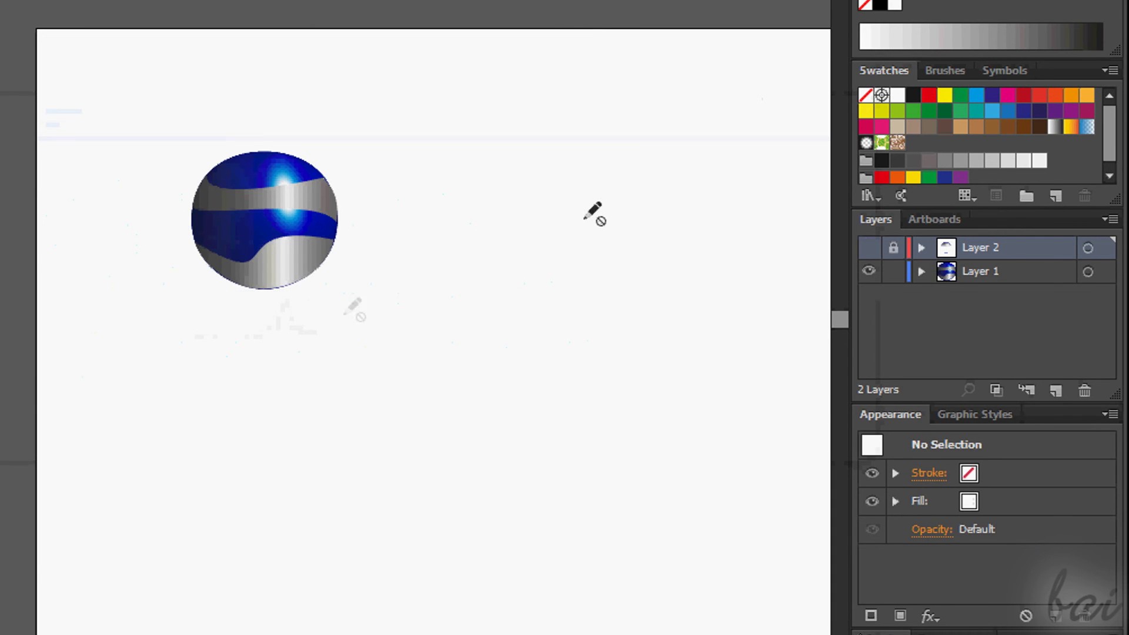
# - Add a new layer and draw a circle below the sphere for the shadow
pyautogui.moveTo(59, 136); pyautogui.dragTo(182, 187)
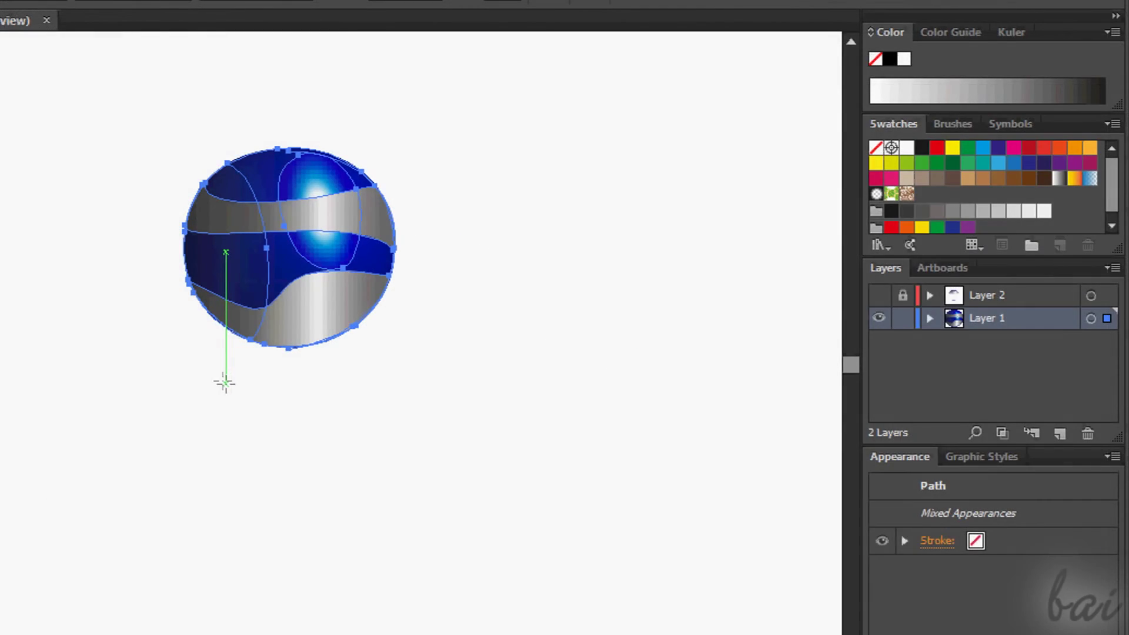
pyautogui.click(1067, 434)
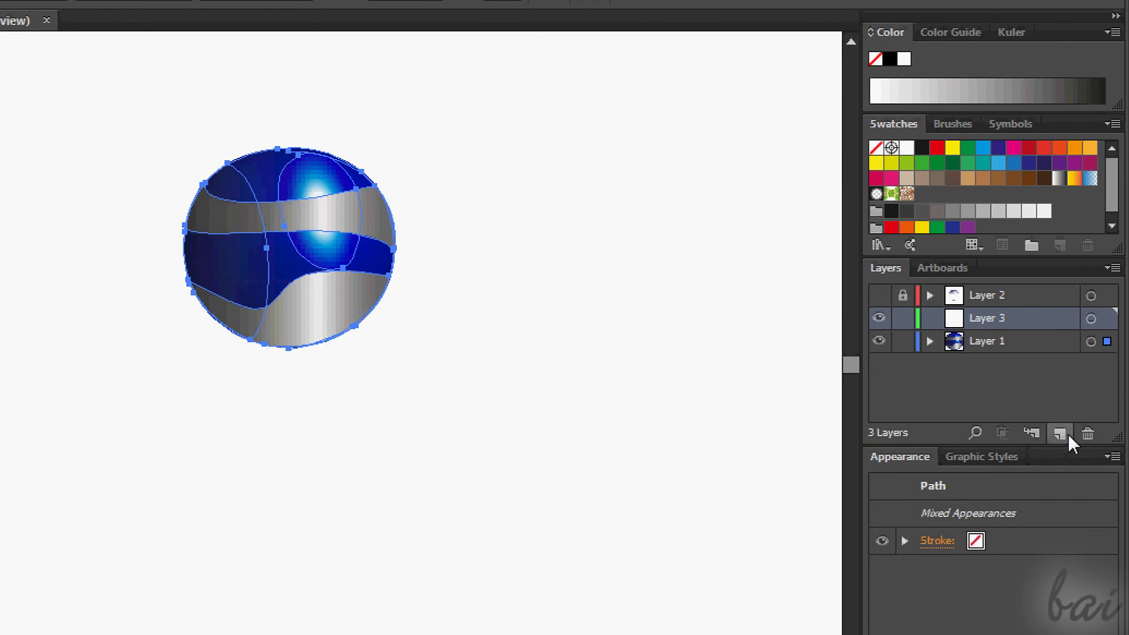
pyautogui.moveTo(210, 373); pyautogui.dragTo(395, 546)
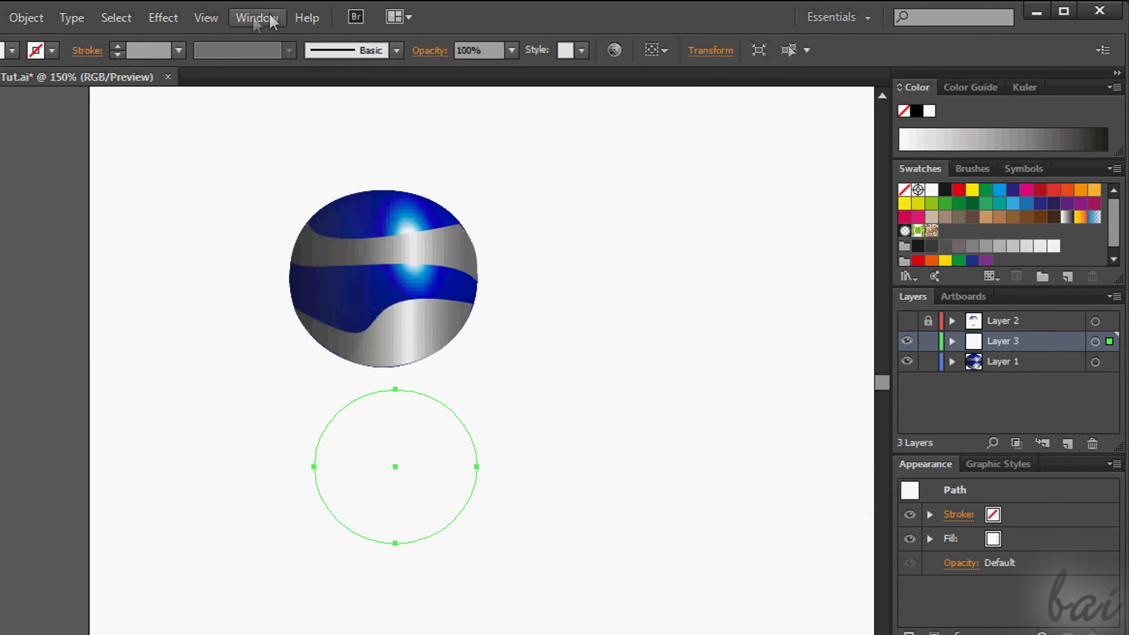
# - Fill the circle with a radial gradient whose first stop is black
pyautogui.click(257, 17)
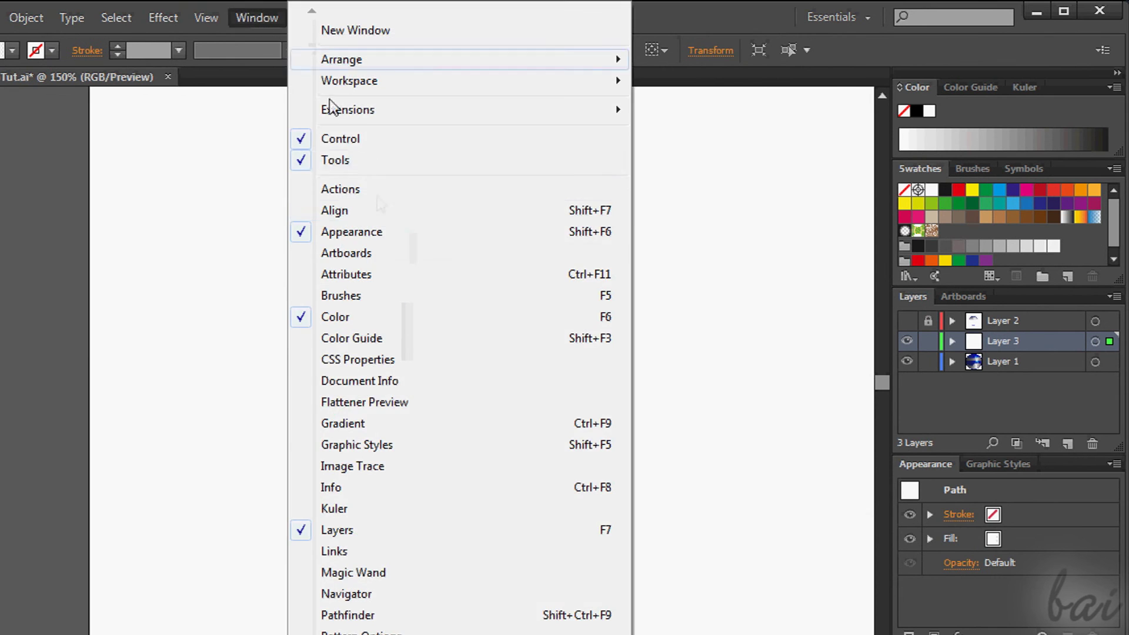
pyautogui.click(373, 419)
pyautogui.moveTo(470, 281)
pyautogui.mouseDown()
pyautogui.moveTo(709, 313)
pyautogui.moveTo(697, 319)
pyautogui.mouseUp()
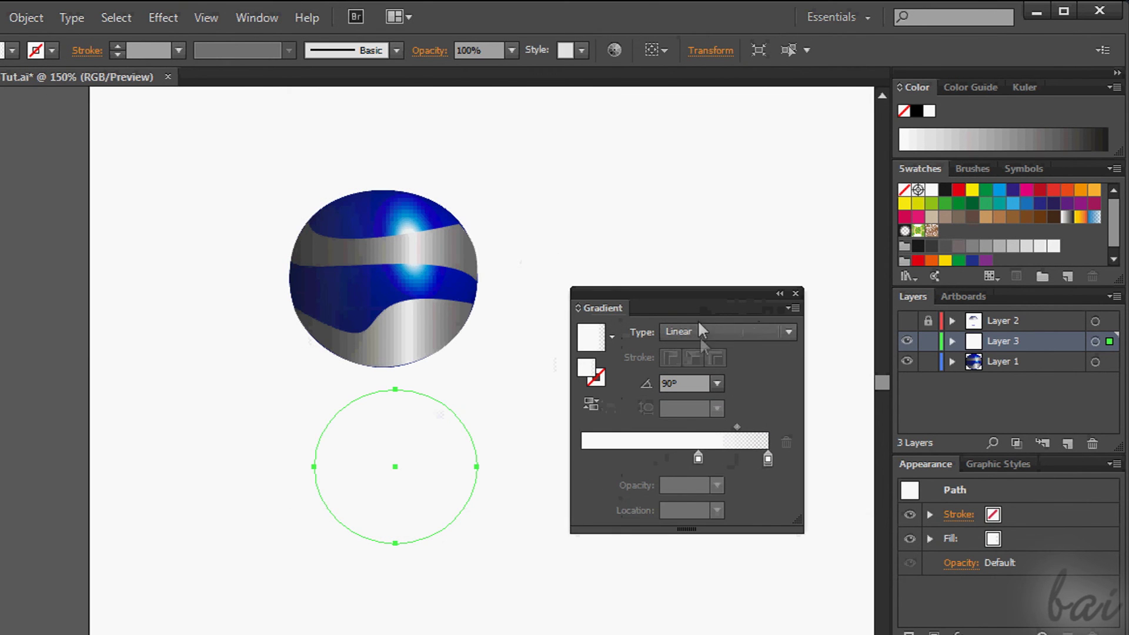
pyautogui.doubleClick(698, 457)
pyautogui.click(558, 518)
pyautogui.click(750, 331)
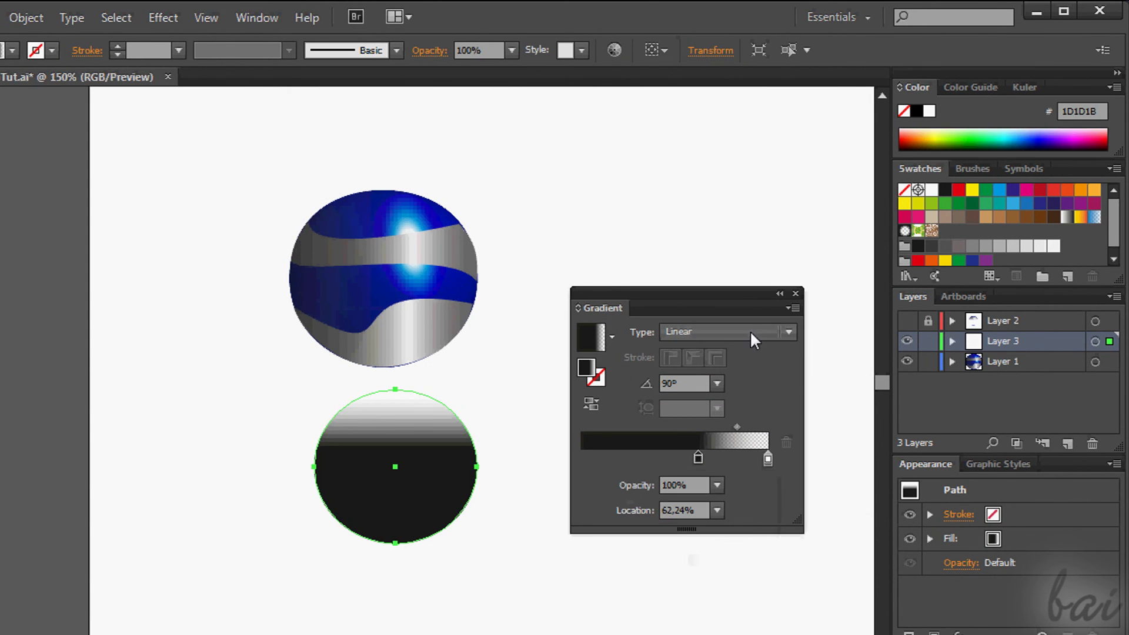
pyautogui.click(727, 373)
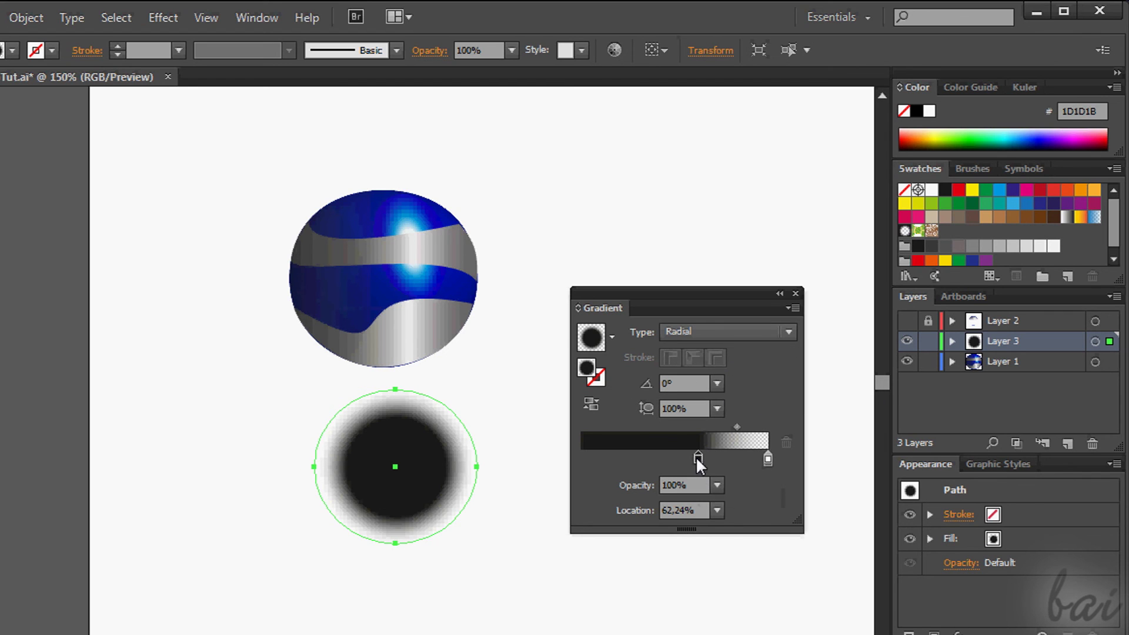
# - Set the dark stop's opacity to 80% and move the circle up under the ball
pyautogui.click(717, 485)
pyautogui.click(742, 402)
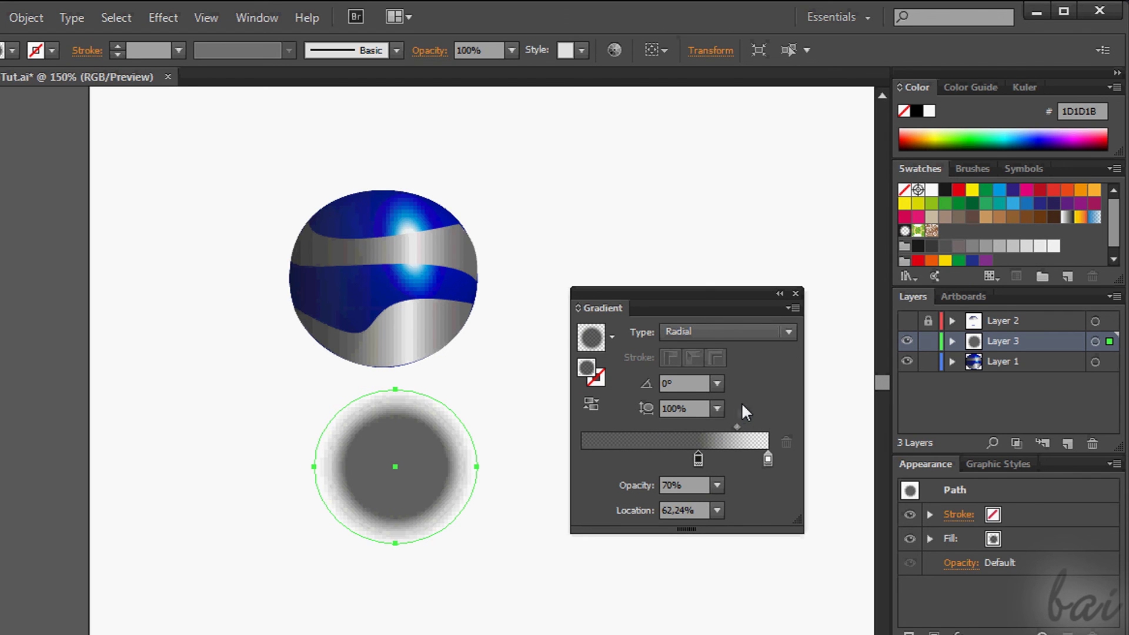
pyautogui.doubleClick(698, 459)
pyautogui.click(716, 485)
pyautogui.click(735, 426)
pyautogui.click(780, 293)
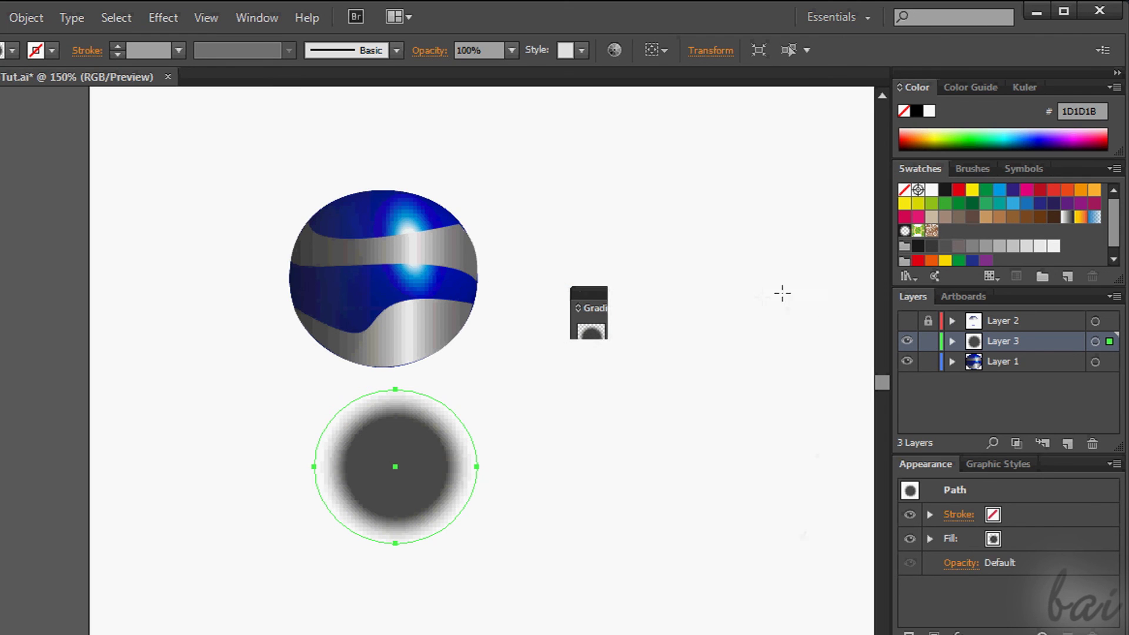
pyautogui.moveTo(480, 471)
pyautogui.mouseDown()
pyautogui.moveTo(478, 441)
pyautogui.moveTo(723, 441)
pyautogui.mouseUp()
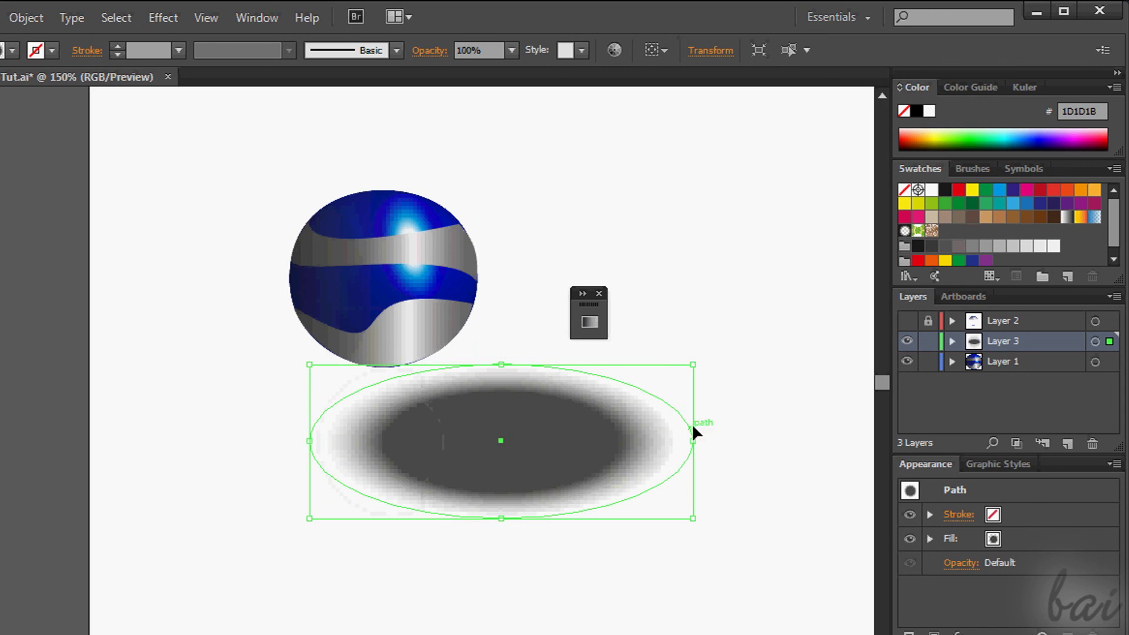
# - Squash the shadow into a narrower flat ellipse and stack Layer 3 beneath Layer 1
pyautogui.moveTo(517, 519); pyautogui.dragTo(517, 375)
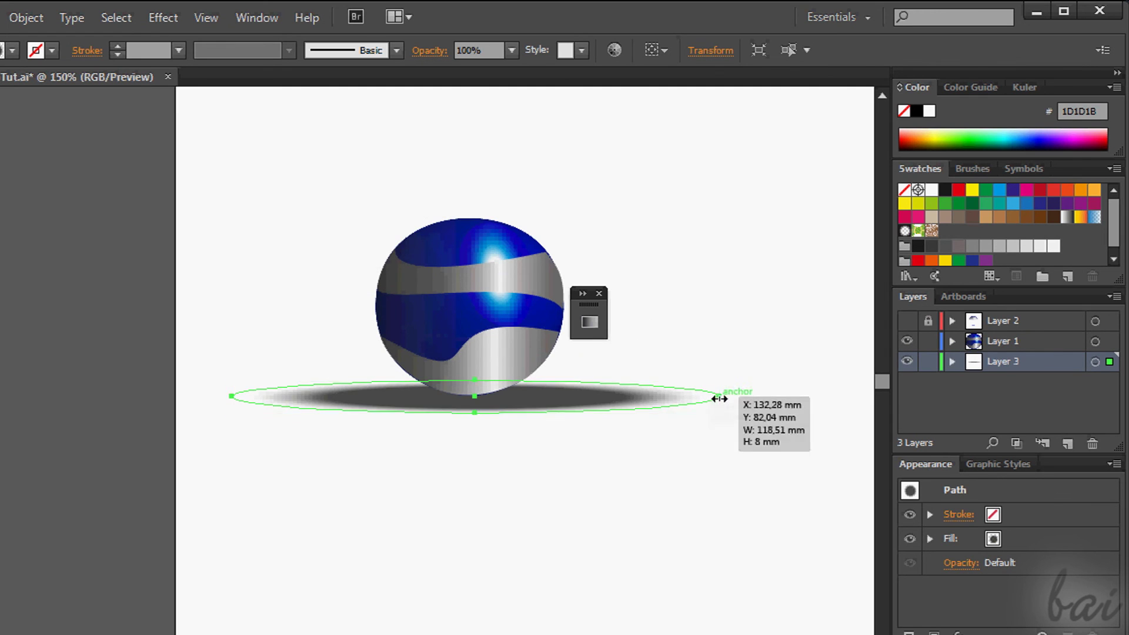
pyautogui.moveTo(718, 399); pyautogui.dragTo(640, 398)
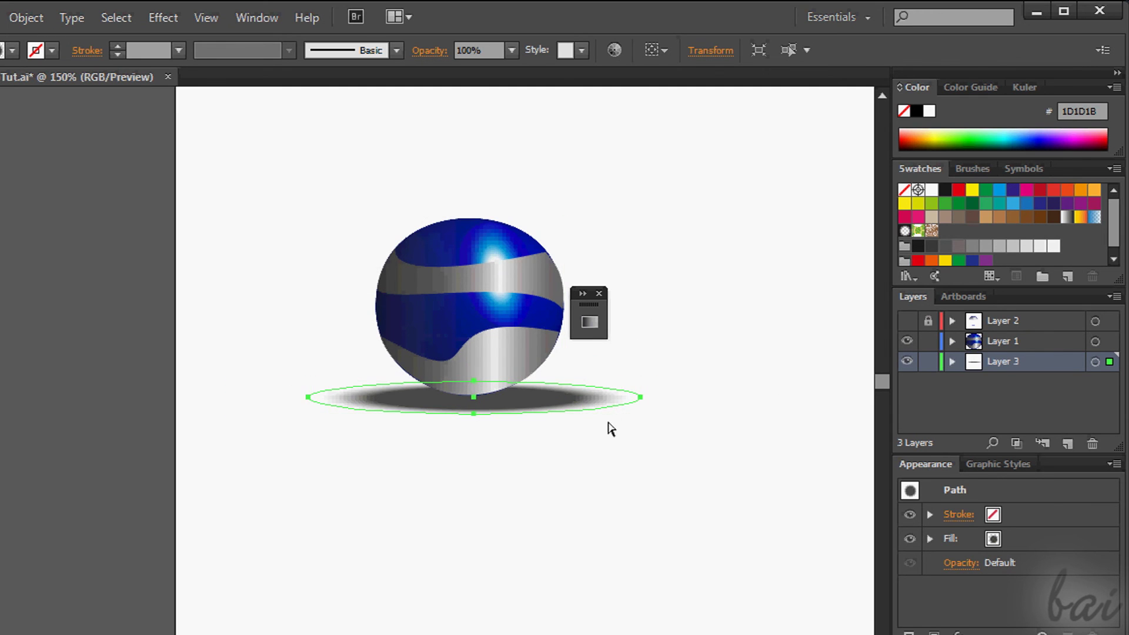
pyautogui.scroll(-3, 611, 429)
pyautogui.click(673, 428)
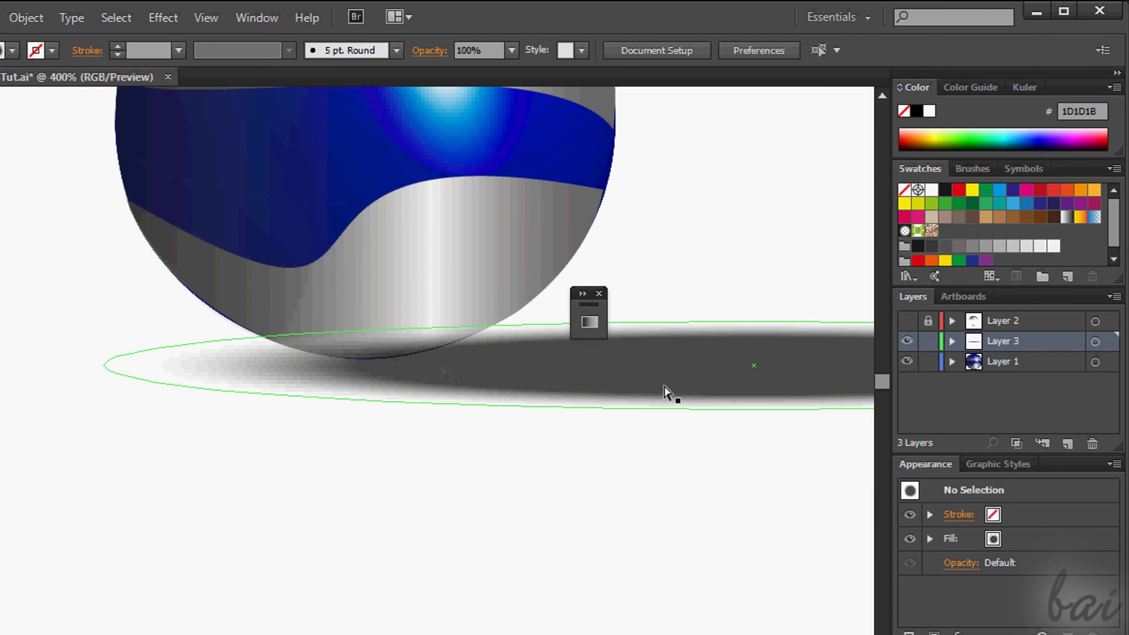
pyautogui.moveTo(1004, 342); pyautogui.dragTo(1006, 369)
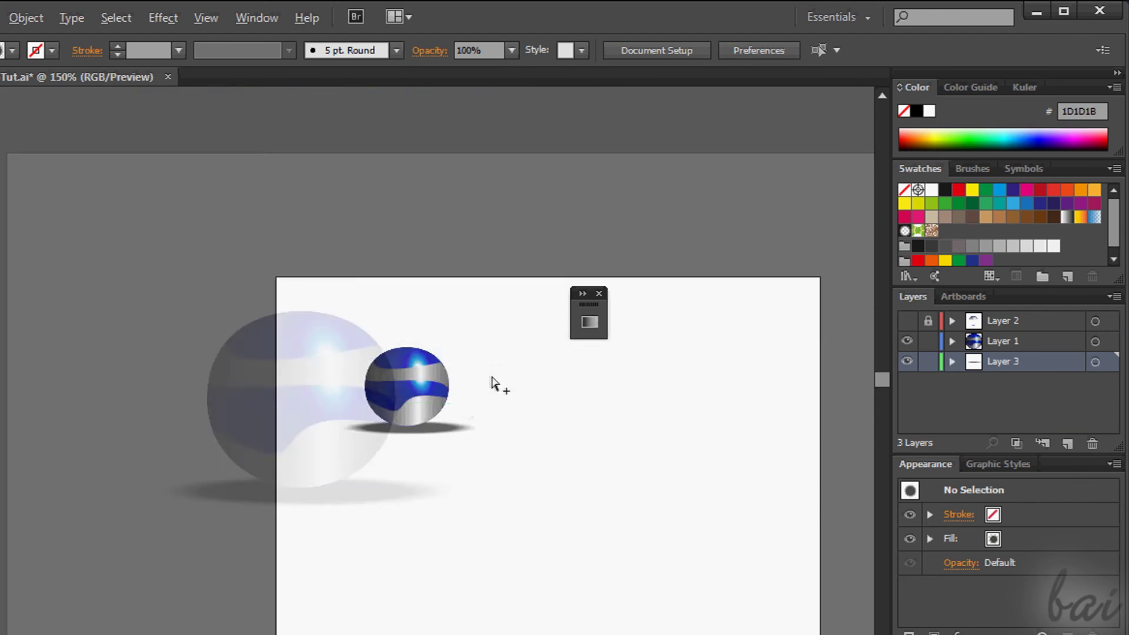
# - Add a WATER BALL text area right of the ball with a 2 pt stroke
pyautogui.click(619, 296)
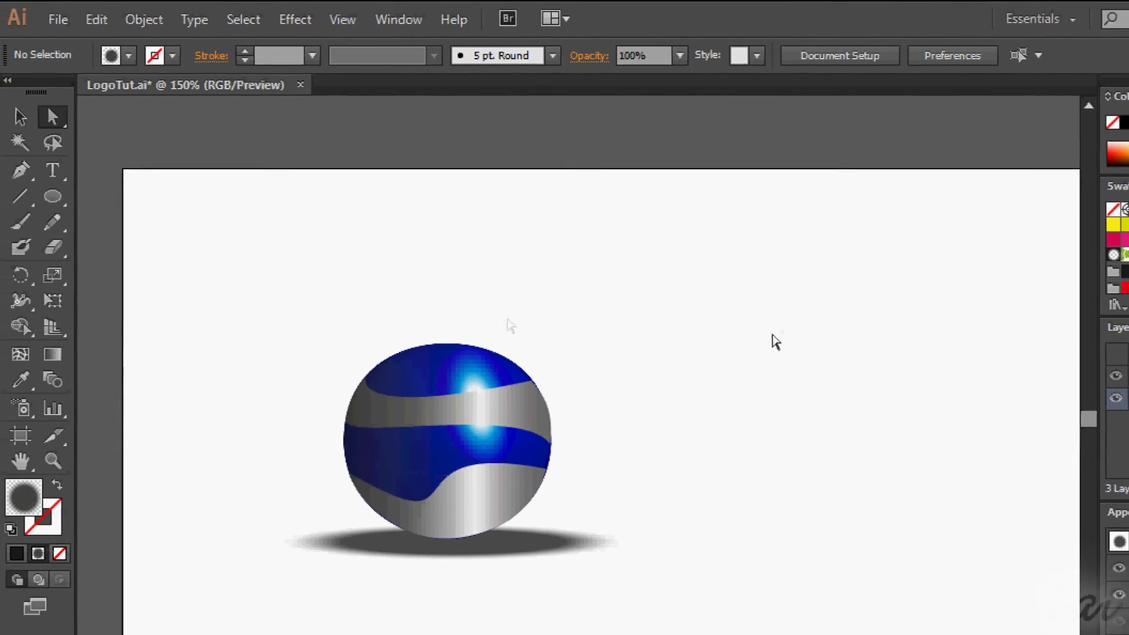
pyautogui.click(57, 177)
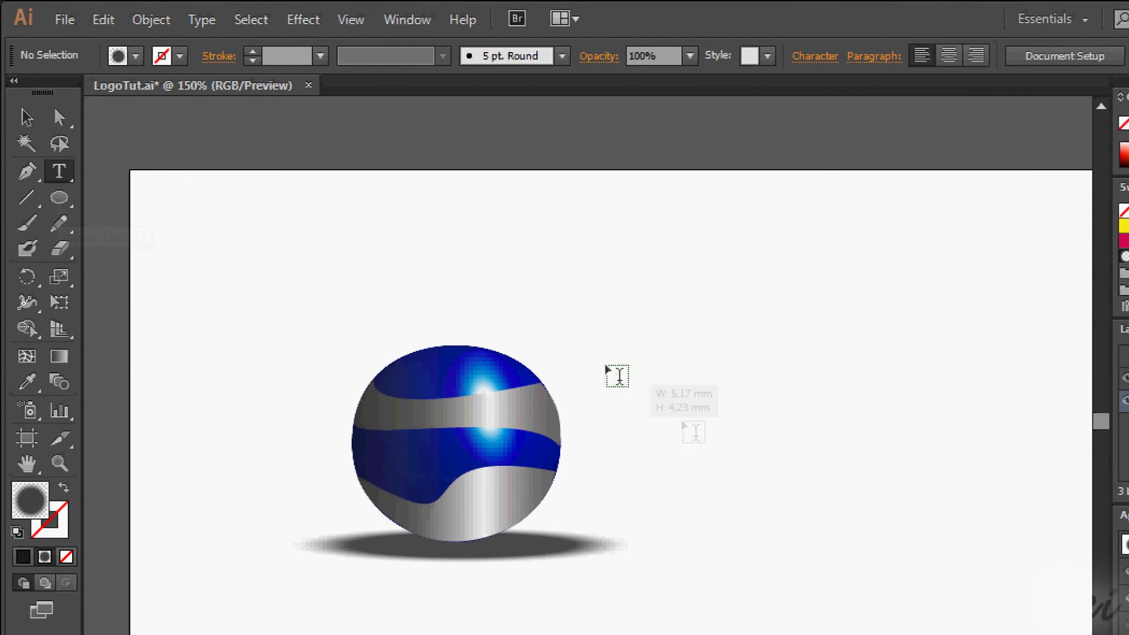
pyautogui.moveTo(604, 366); pyautogui.dragTo(1003, 496)
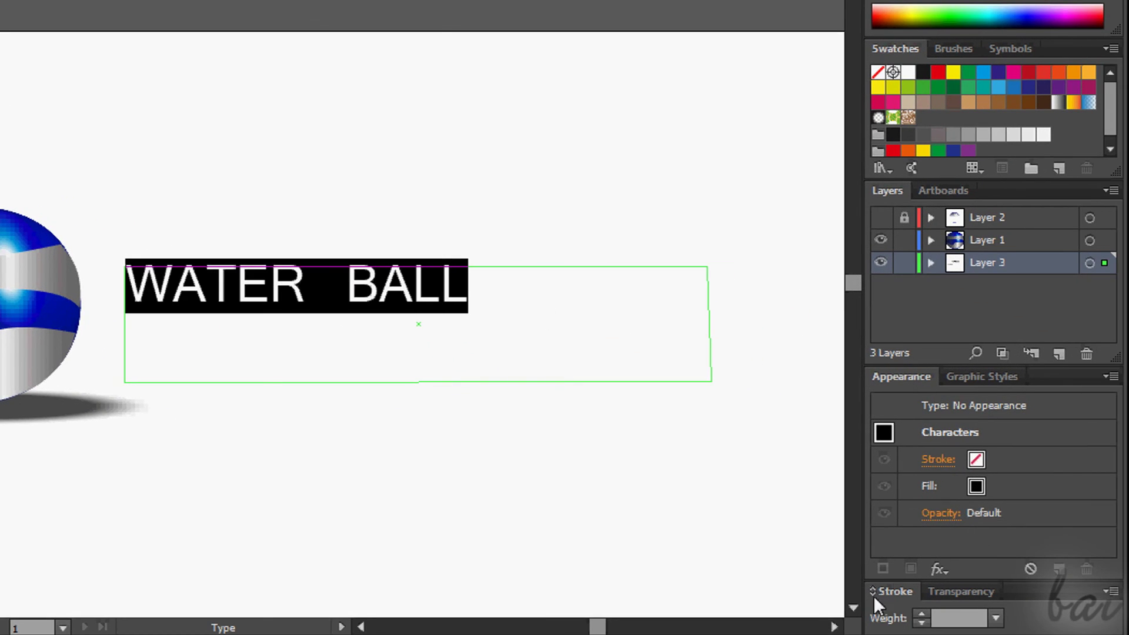
pyautogui.click(922, 615)
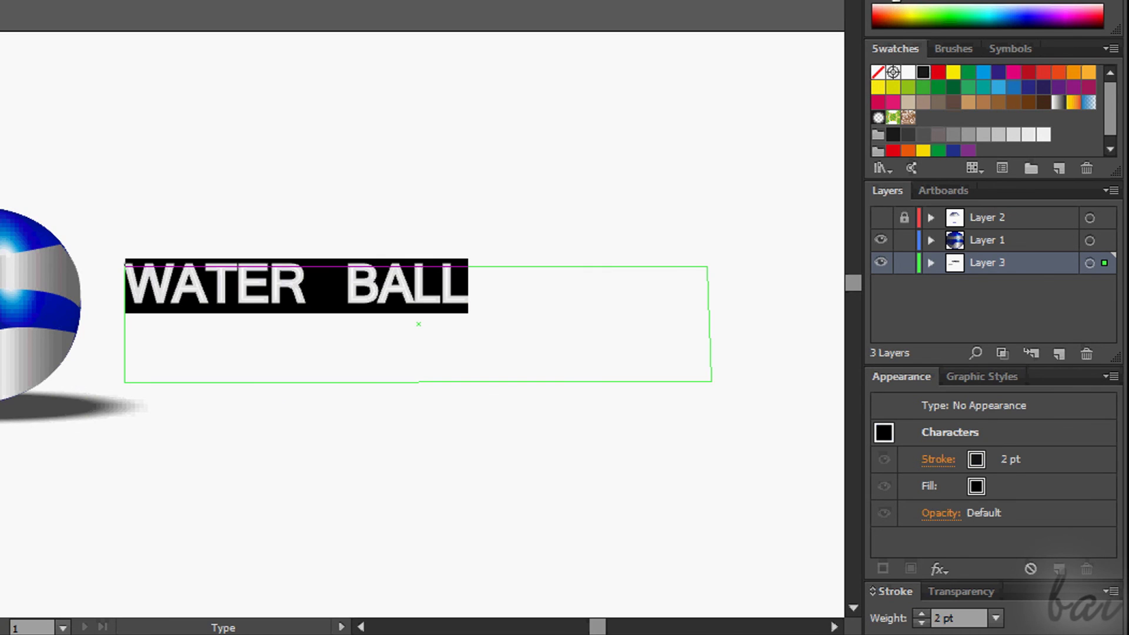
# - Shrink ATER and ALL below the initials and widen the letter spacing
pyautogui.click(458, 304)
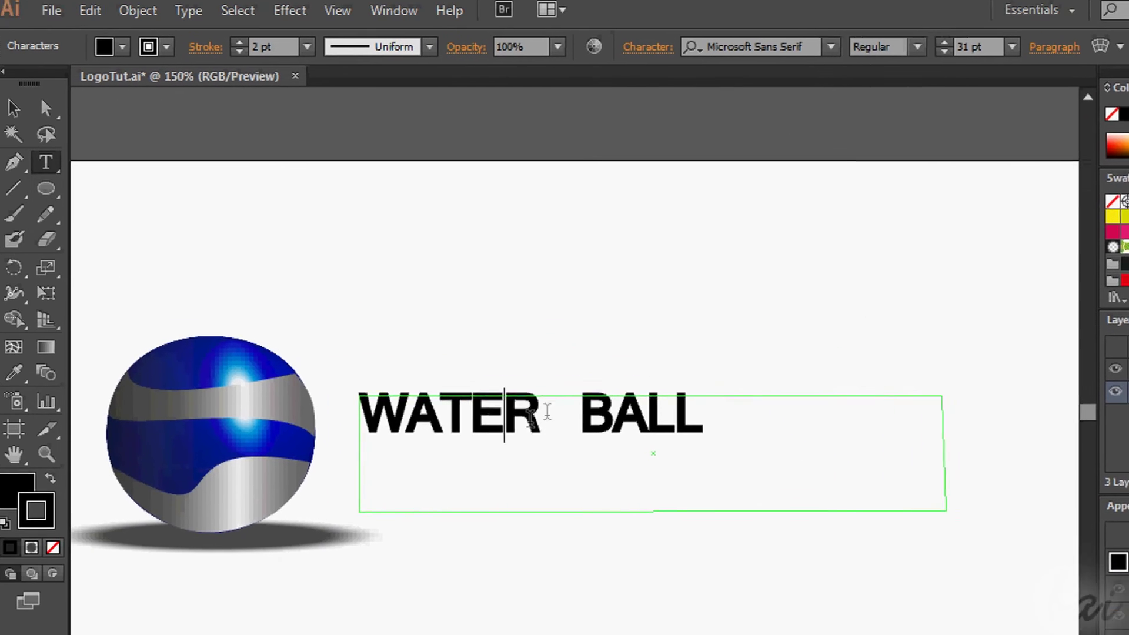
pyautogui.moveTo(419, 423); pyautogui.dragTo(688, 424)
pyautogui.click(958, 59)
pyautogui.click(957, 50)
pyautogui.click(958, 59)
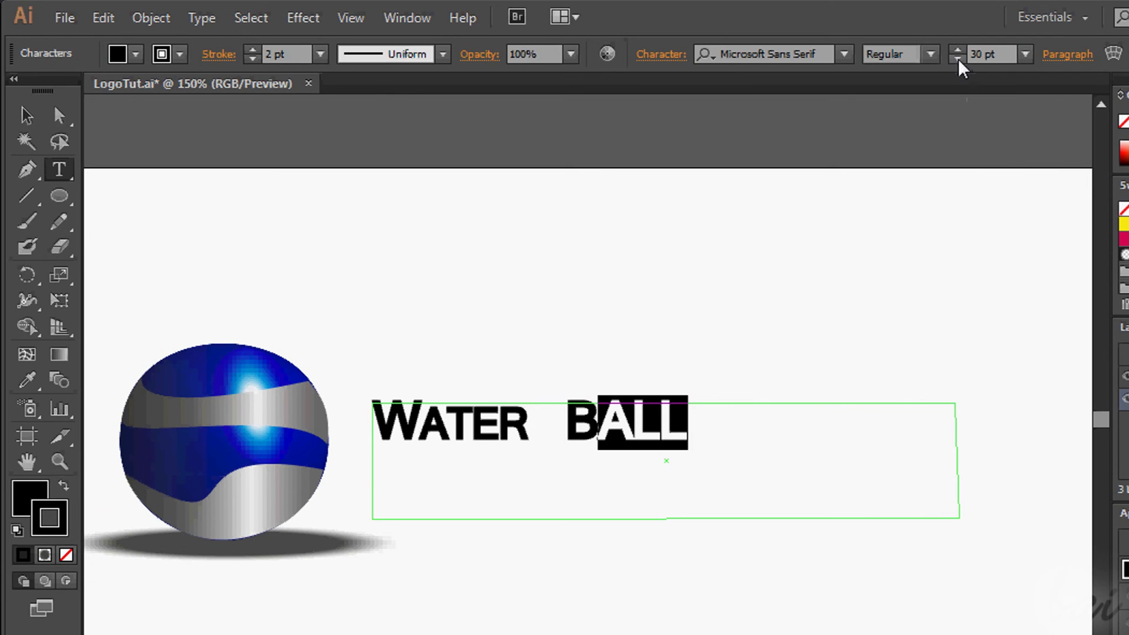
pyautogui.click(958, 59)
pyautogui.click(689, 426)
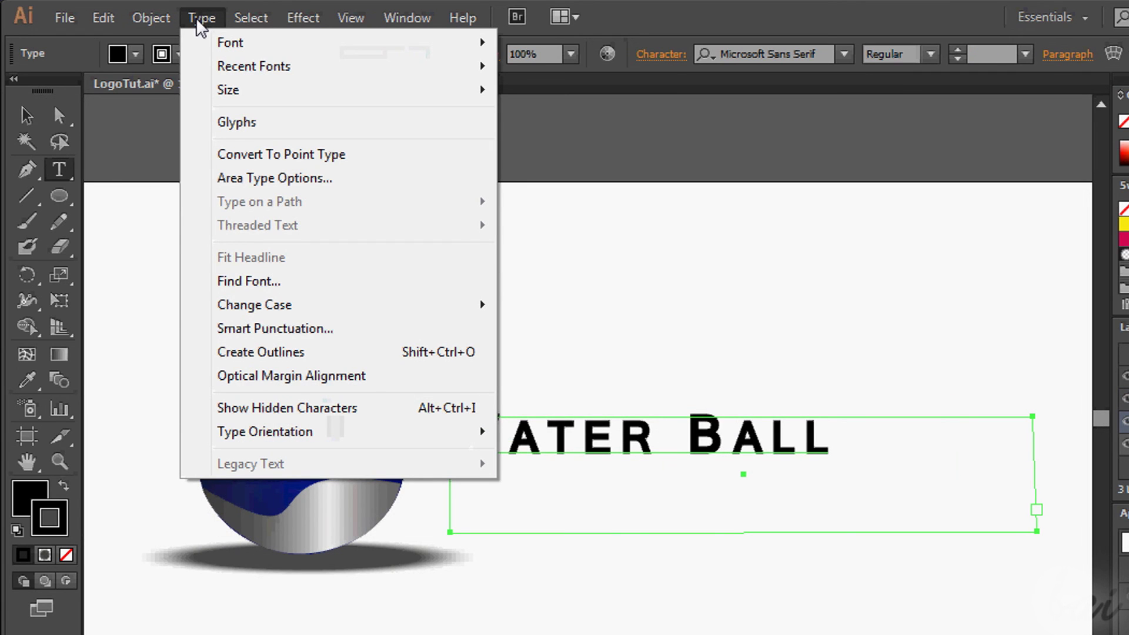
# - Create outlines from the WATER BALL text, then zoom in on the lettering with the Pen tool
pyautogui.click(299, 352)
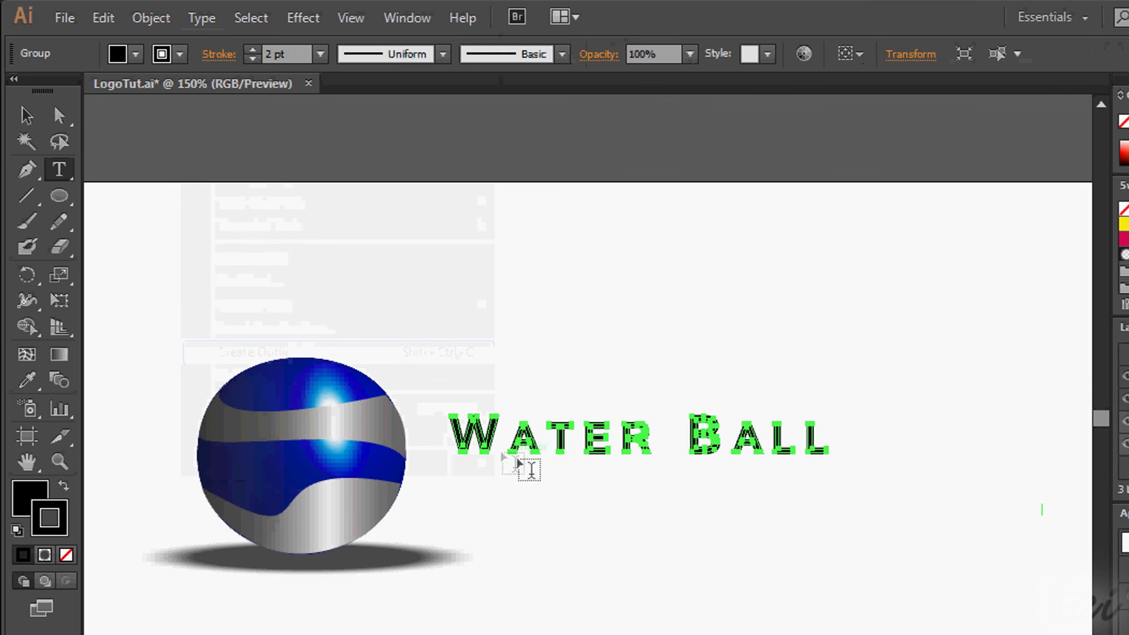
pyautogui.scroll(2, 506, 461)
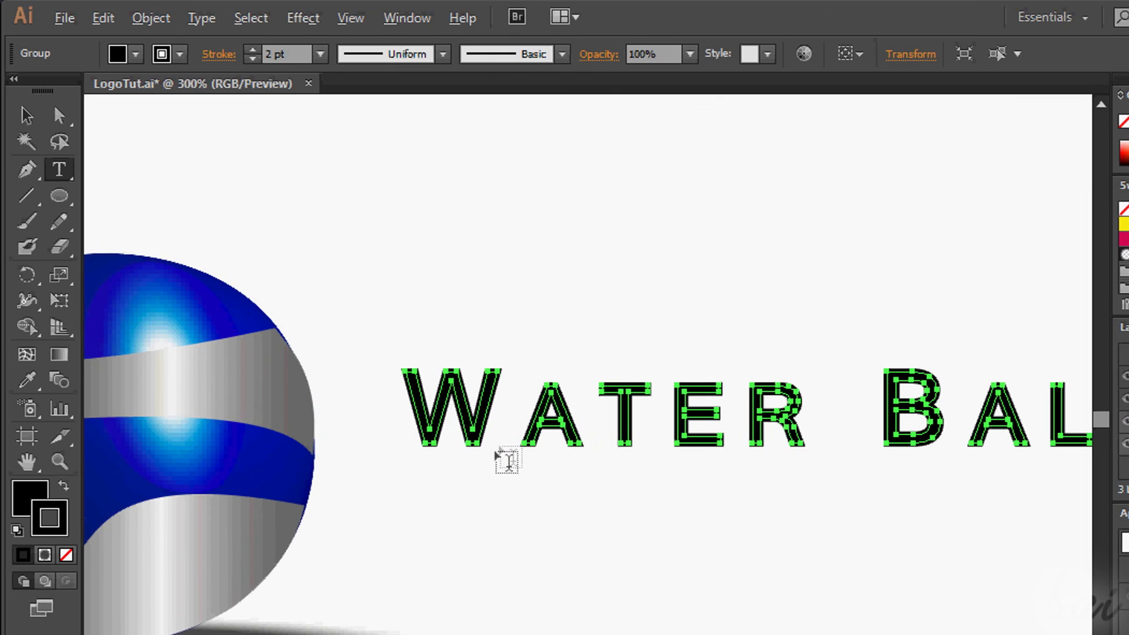
pyautogui.click(28, 173)
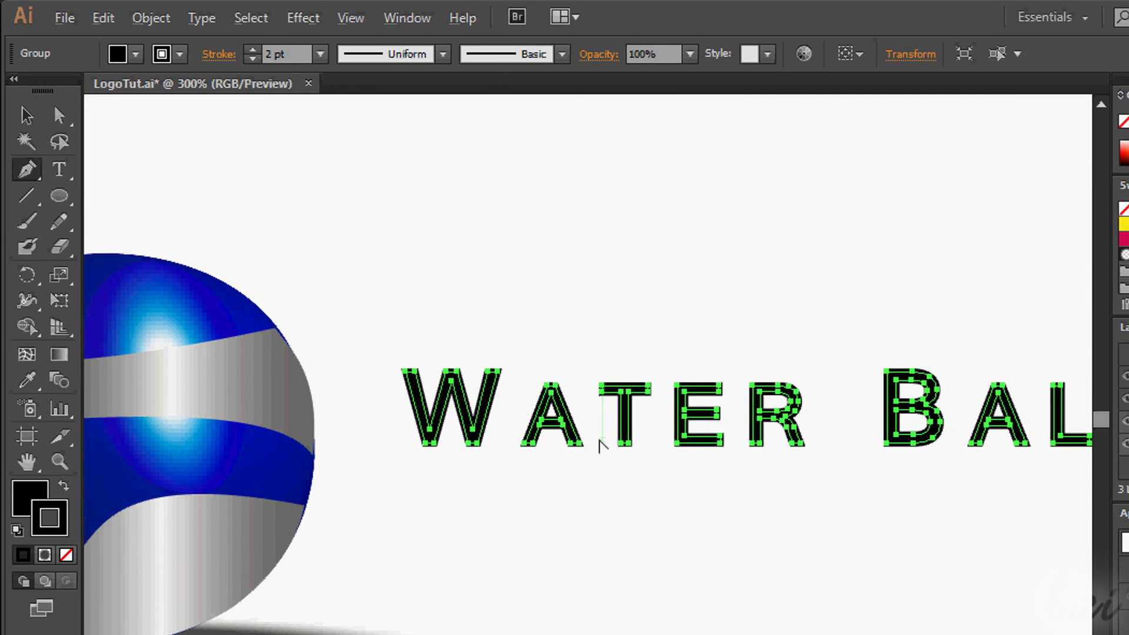
pyautogui.scroll(1, 600, 445)
pyautogui.scroll(1, 600, 445)
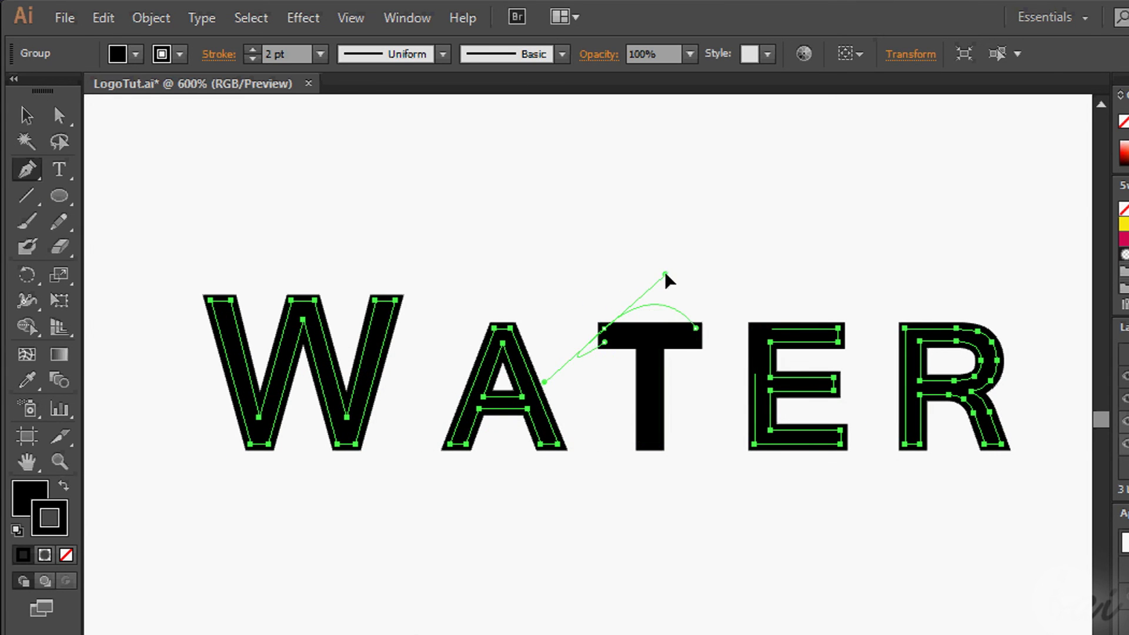
pyautogui.moveTo(665, 274); pyautogui.dragTo(663, 274)
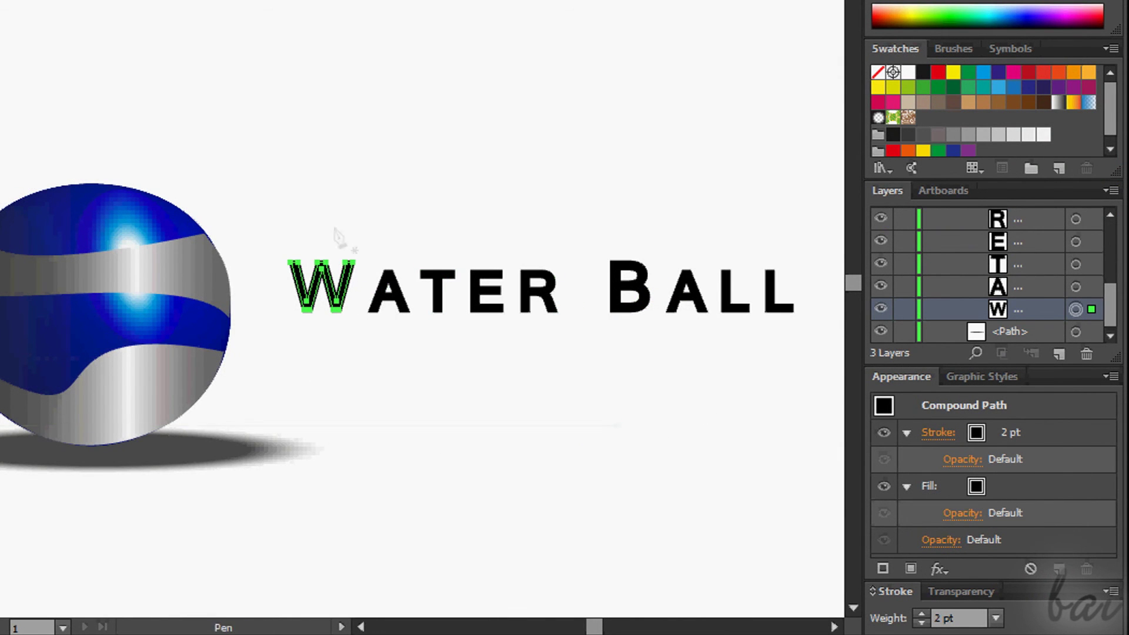
# - Apply a radial gradient to the W's stroke and reduce it to two colour stops
pyautogui.click(244, 331)
pyautogui.click(588, 301)
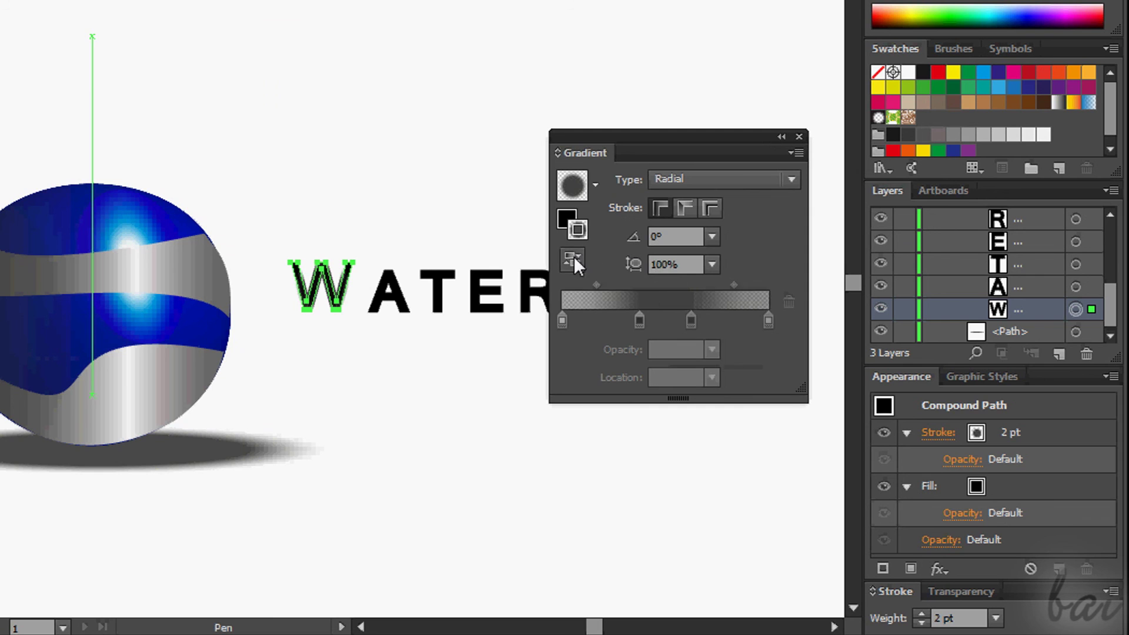
pyautogui.doubleClick(562, 320)
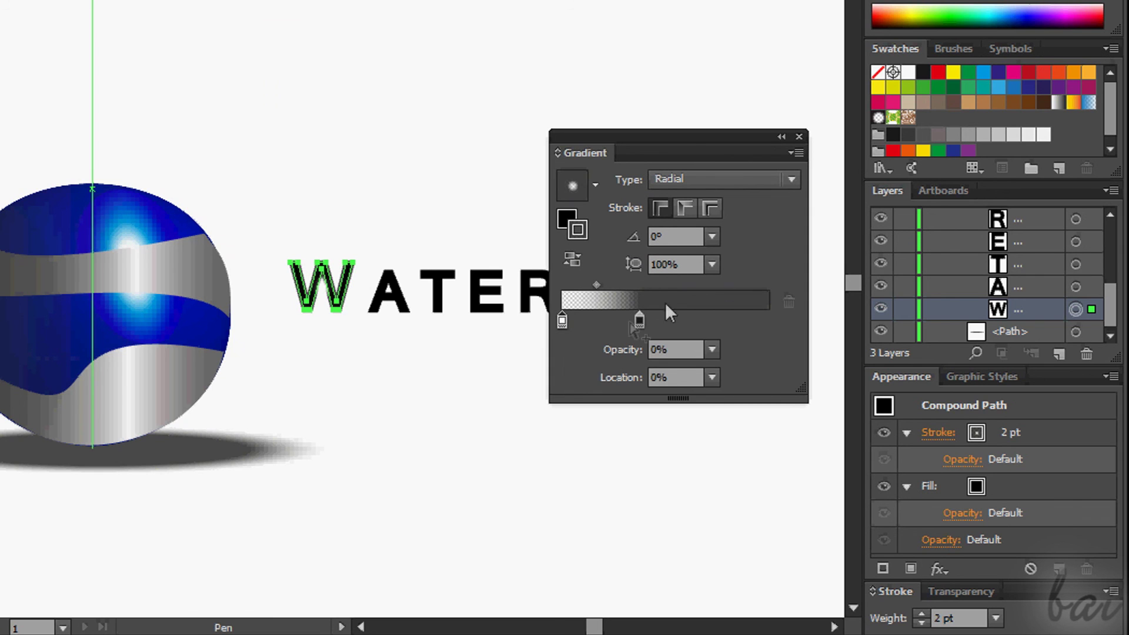
pyautogui.doubleClick(562, 320)
# - Make the stops fully opaque blue 000CBF and black, moving black further right
pyautogui.click(488, 395)
pyautogui.click(615, 361)
pyautogui.click(635, 622)
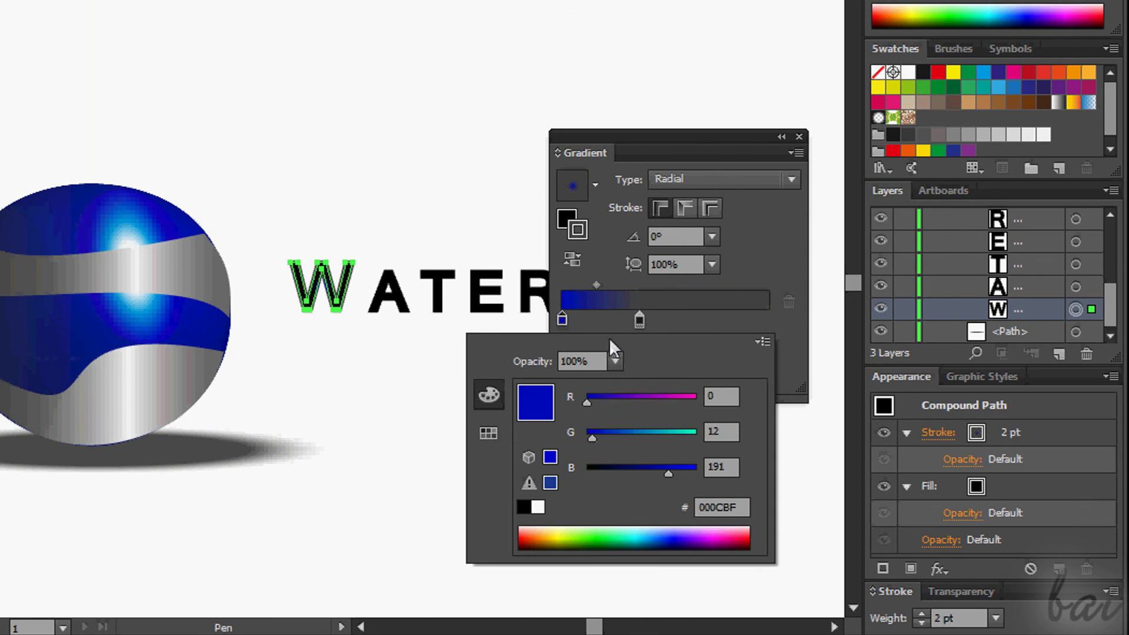
pyautogui.click(640, 319)
pyautogui.doubleClick(640, 319)
pyautogui.click(614, 361)
pyautogui.click(623, 604)
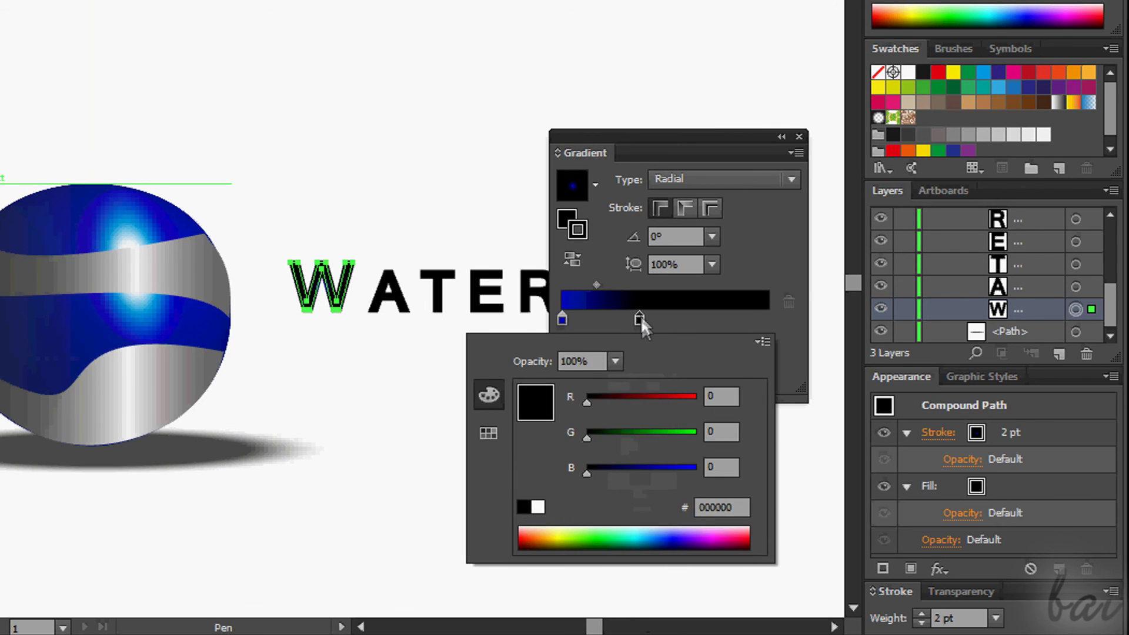
pyautogui.moveTo(641, 319); pyautogui.dragTo(701, 321)
# - Add a white first stop and shift the blue stop to about 64%
pyautogui.doubleClick(562, 320)
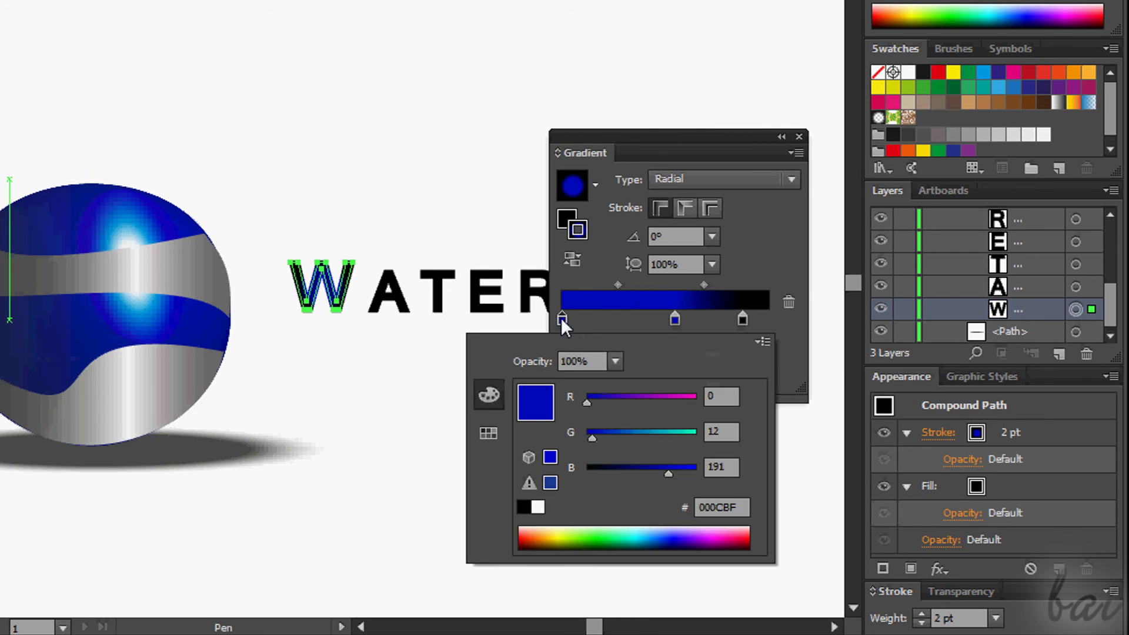
pyautogui.click(489, 443)
pyautogui.click(597, 323)
pyautogui.moveTo(675, 320); pyautogui.dragTo(694, 320)
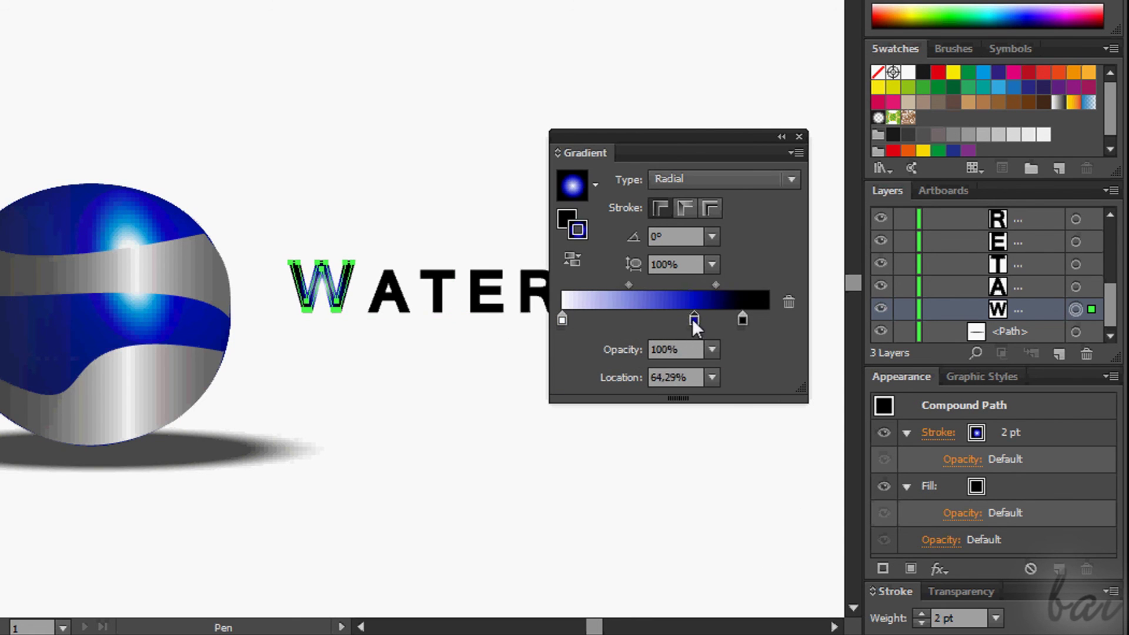
# - Apply the white-blue-black radial gradient to the W's fill as well
pyautogui.click(781, 137)
pyautogui.click(458, 242)
pyautogui.press('p')
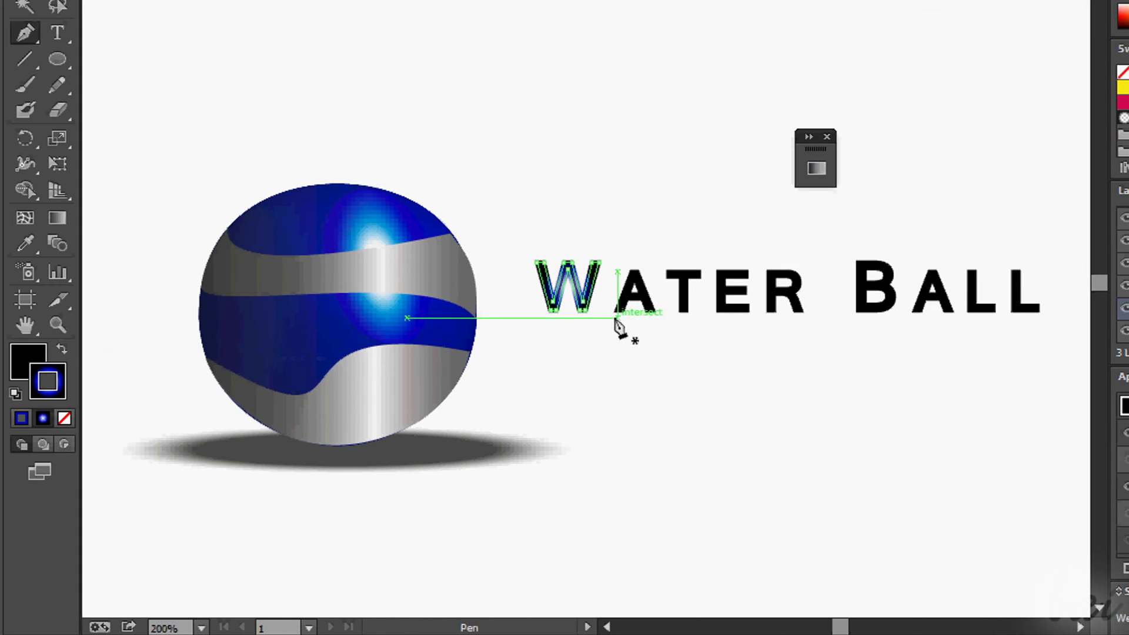
pyautogui.click(43, 419)
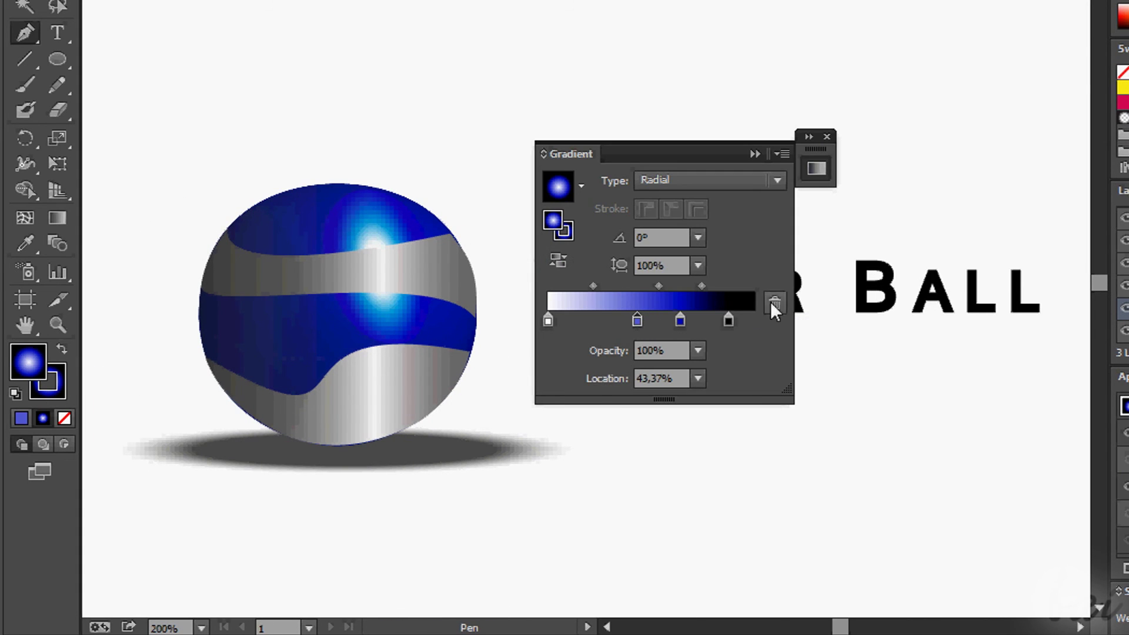